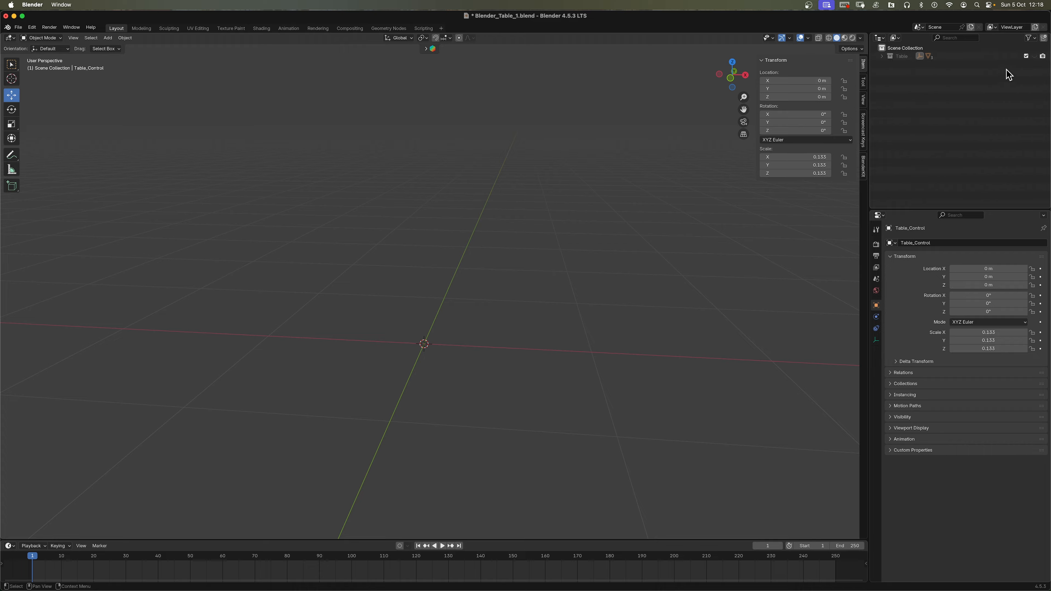
# Create a new collection in the scene and name it Chairs.
pyautogui.click(1044, 38)
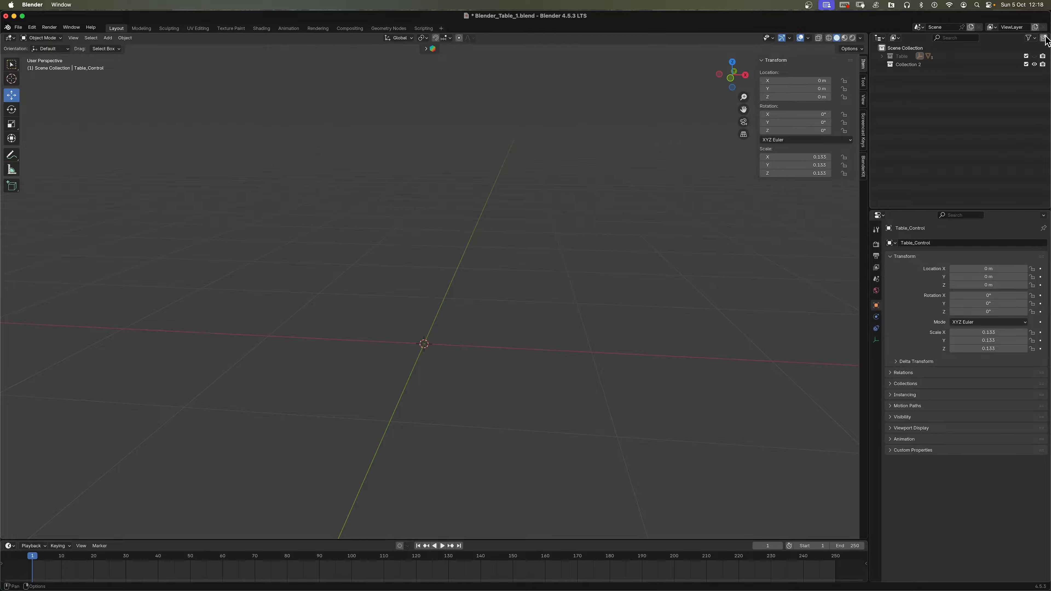
pyautogui.doubleClick(907, 65)
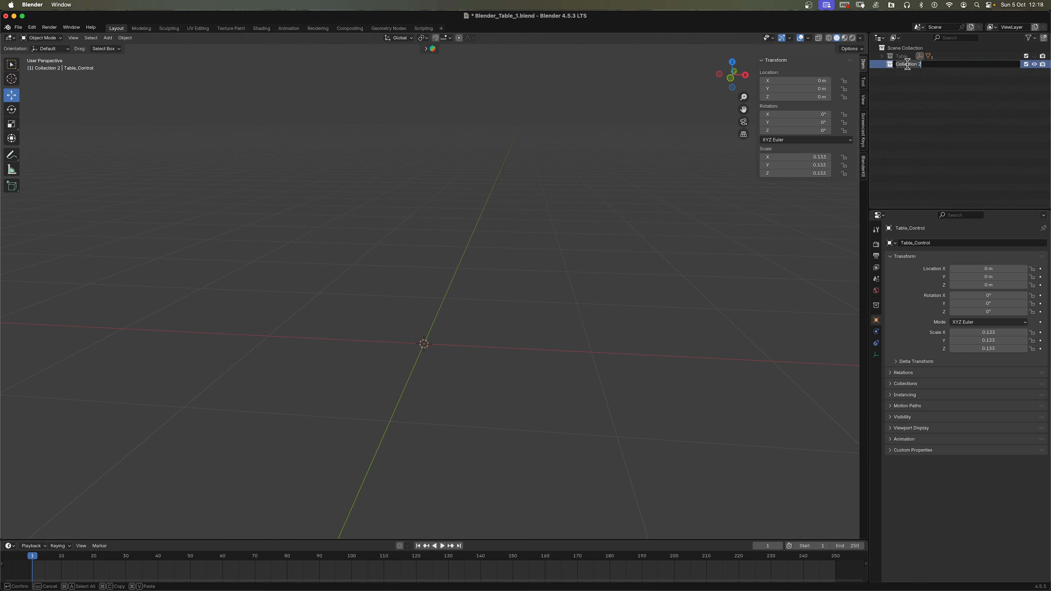
pyautogui.write('Chairs')
pyautogui.press('Return')
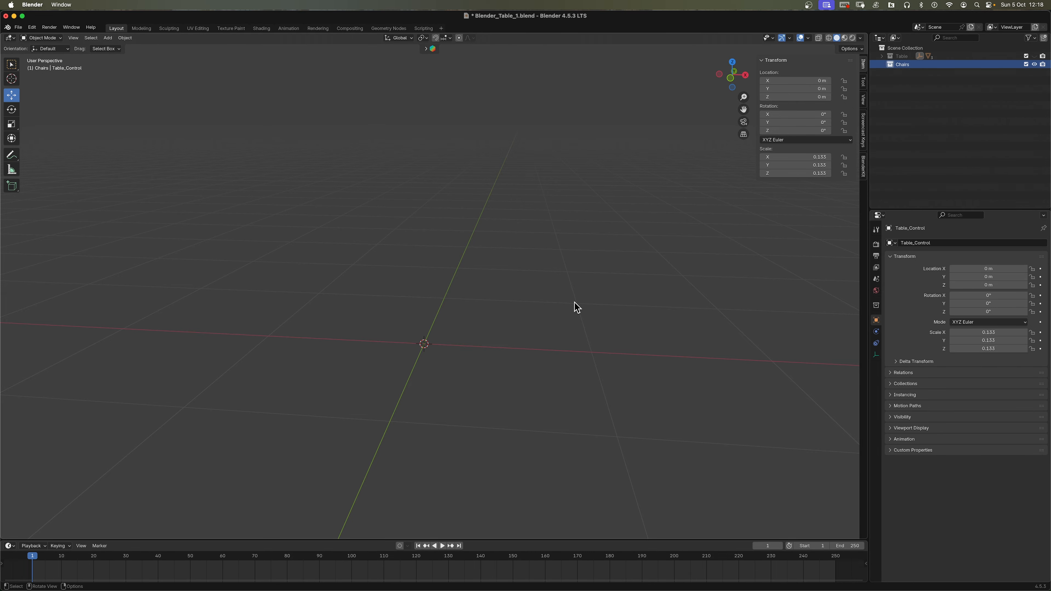
# Add a cube to the Chairs collection and move it up 1 m along Z.
pyautogui.press('KP_1')
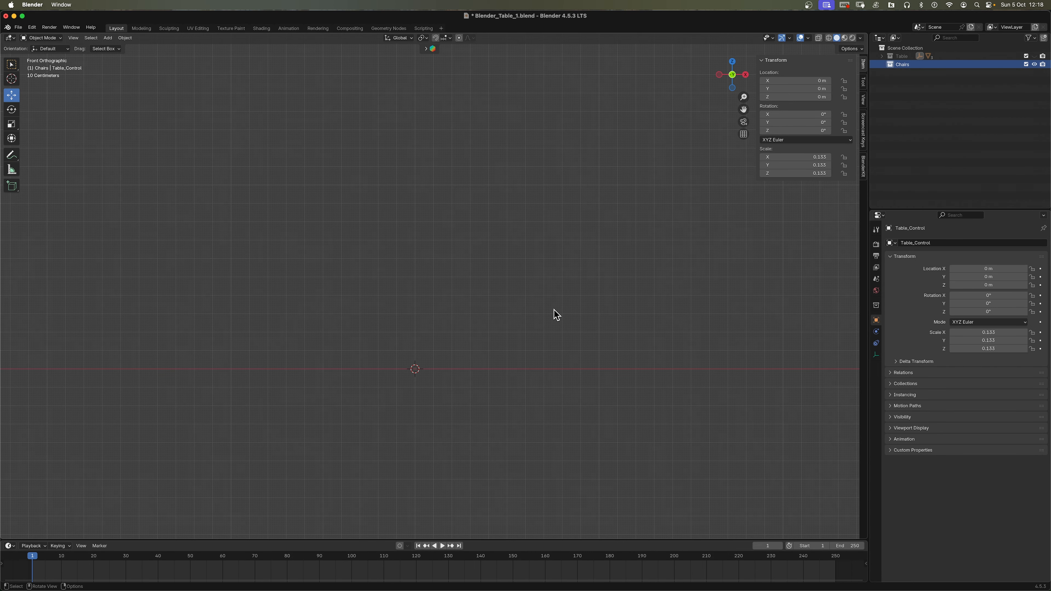
pyautogui.hotkey('shift', 'a')
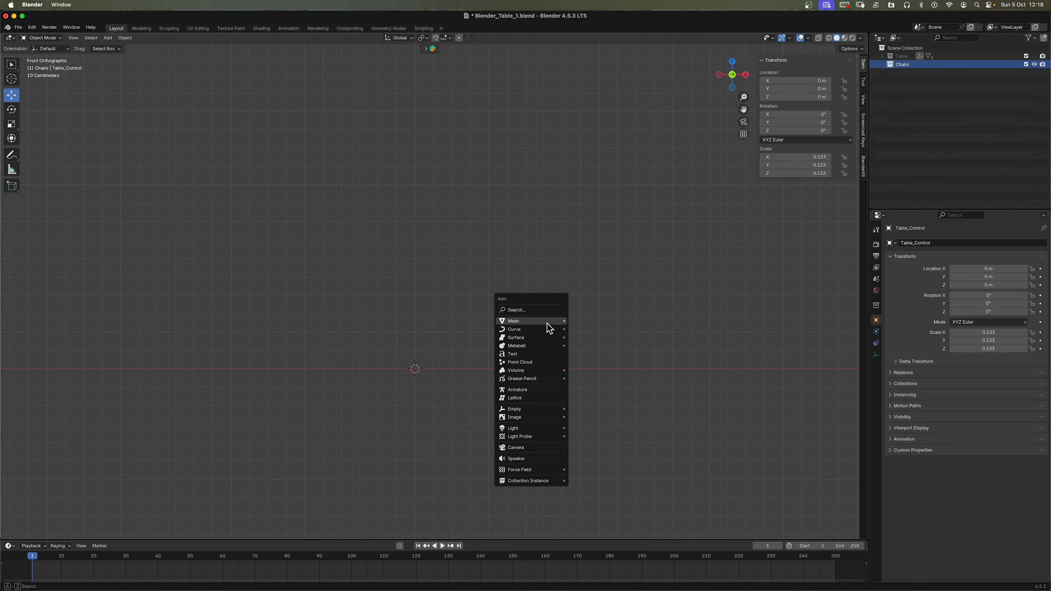
pyautogui.moveTo(546, 322)
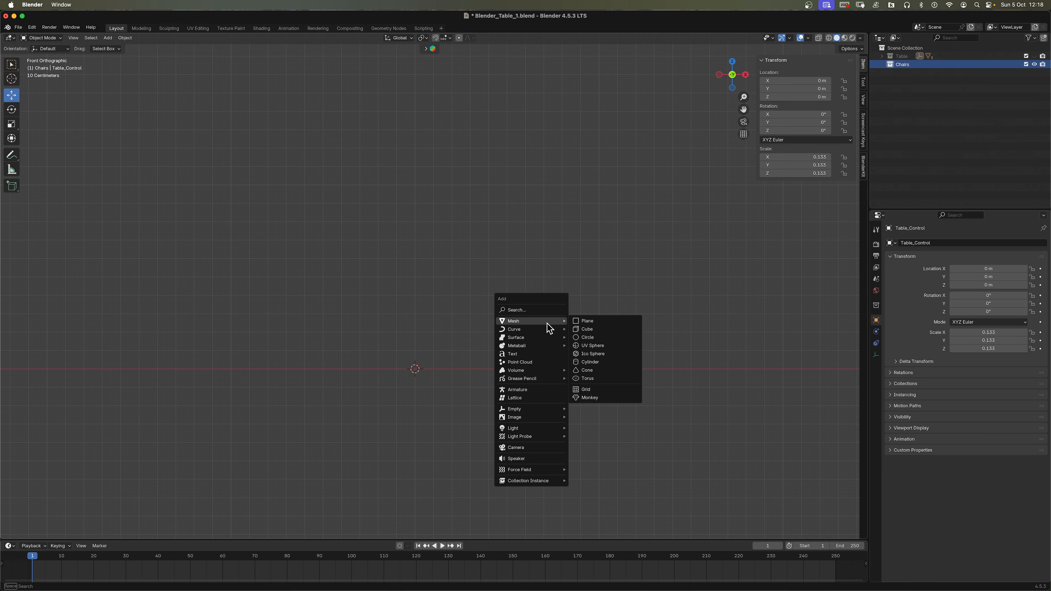
pyautogui.click(590, 329)
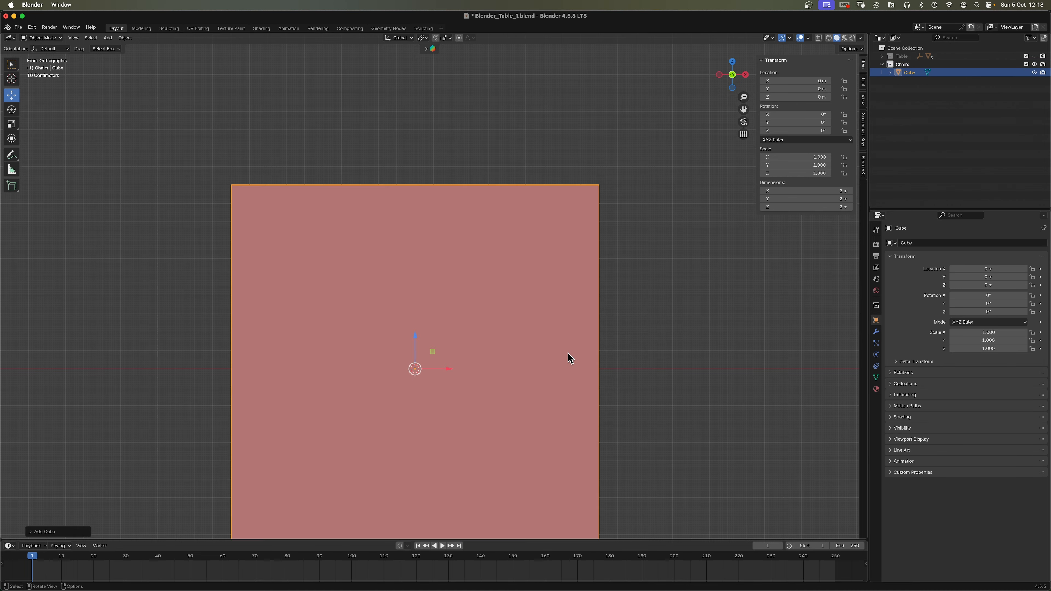
pyautogui.press('g')
pyautogui.press('z')
pyautogui.press('1')
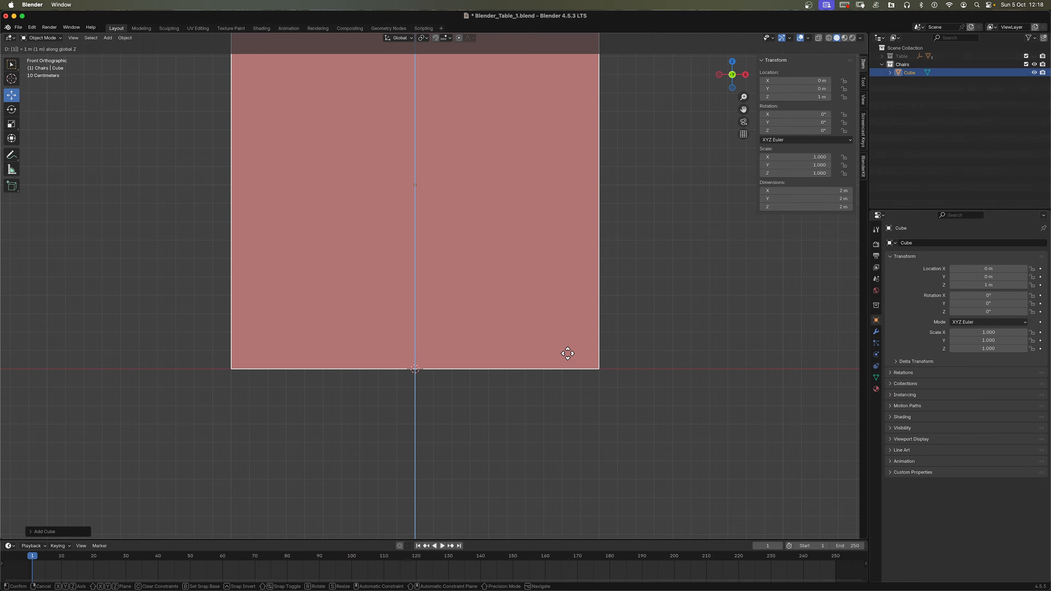
pyautogui.press('Return')
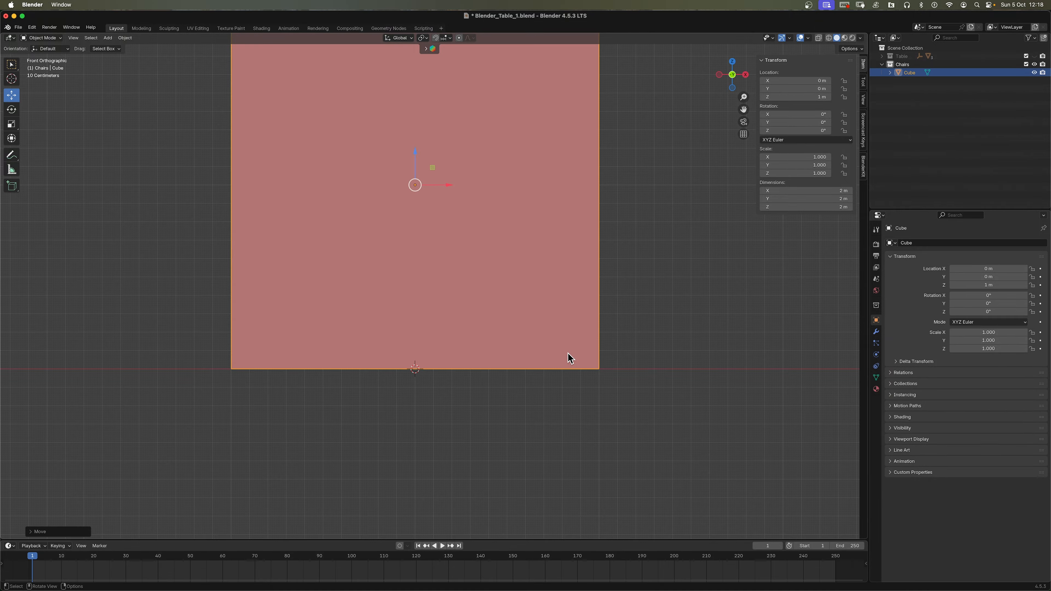
# Set the cube's origin to the 3D cursor at its base.
pyautogui.scroll(-2, 570, 358)
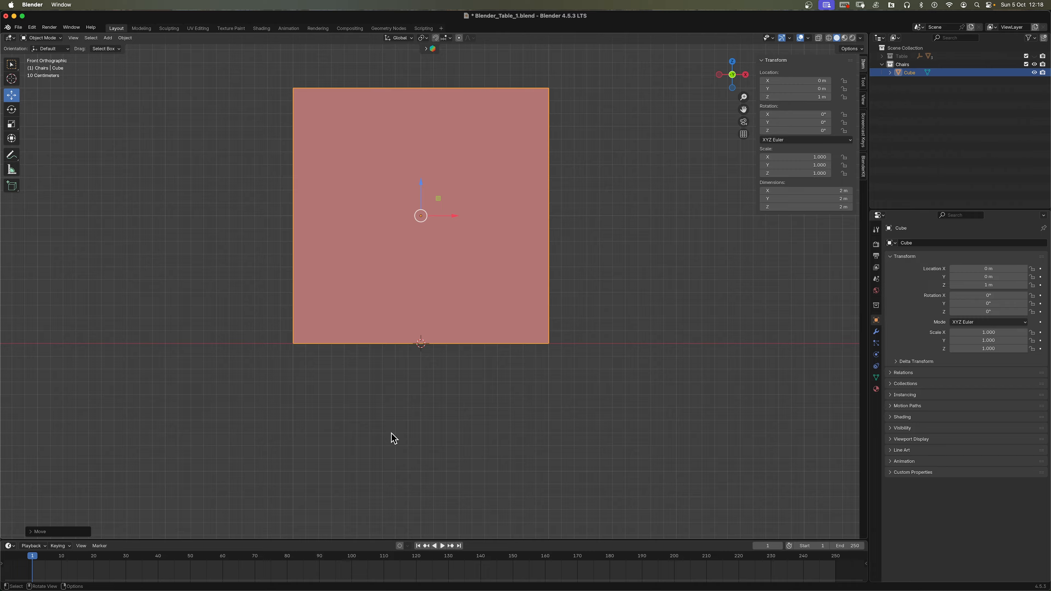
pyautogui.click(125, 37)
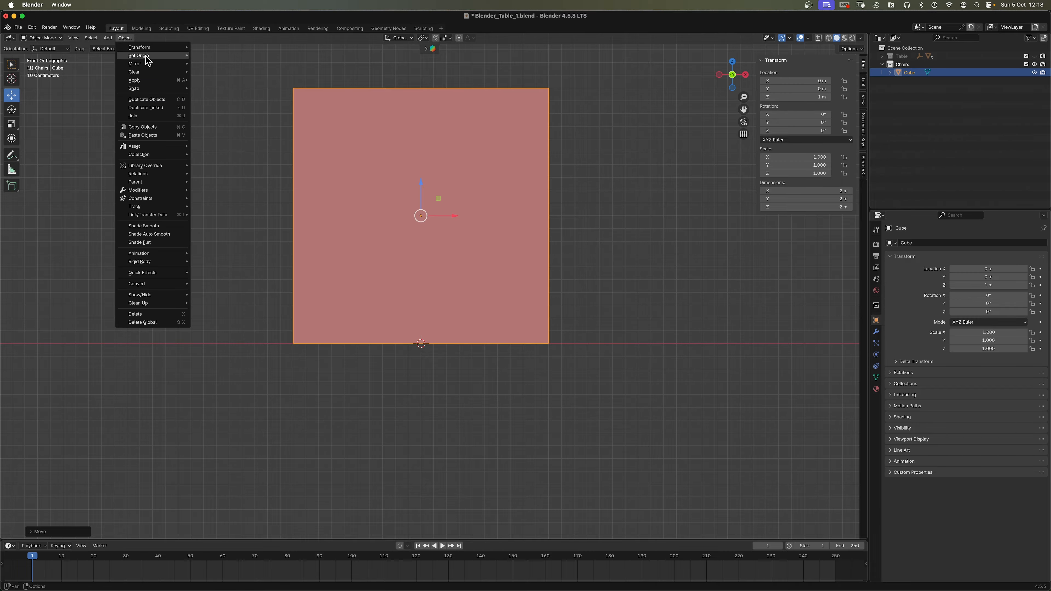
pyautogui.moveTo(146, 55)
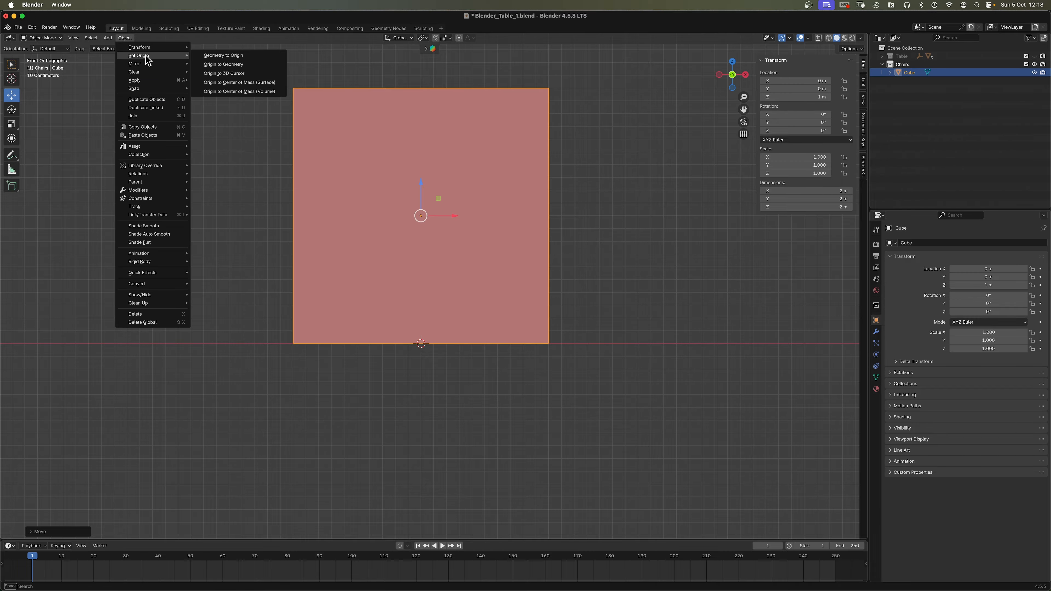
pyautogui.click(238, 74)
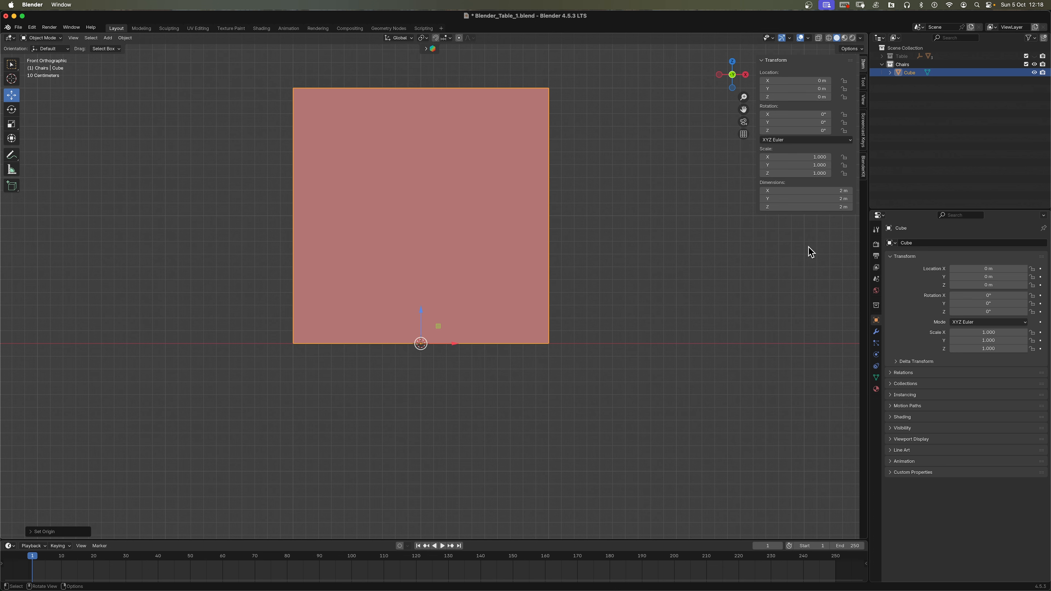
# Set the cube's dimensions to 0.04 m in X, 0.04 m in Y and 0.9 m in Z, and deselect it.
pyautogui.click(806, 207)
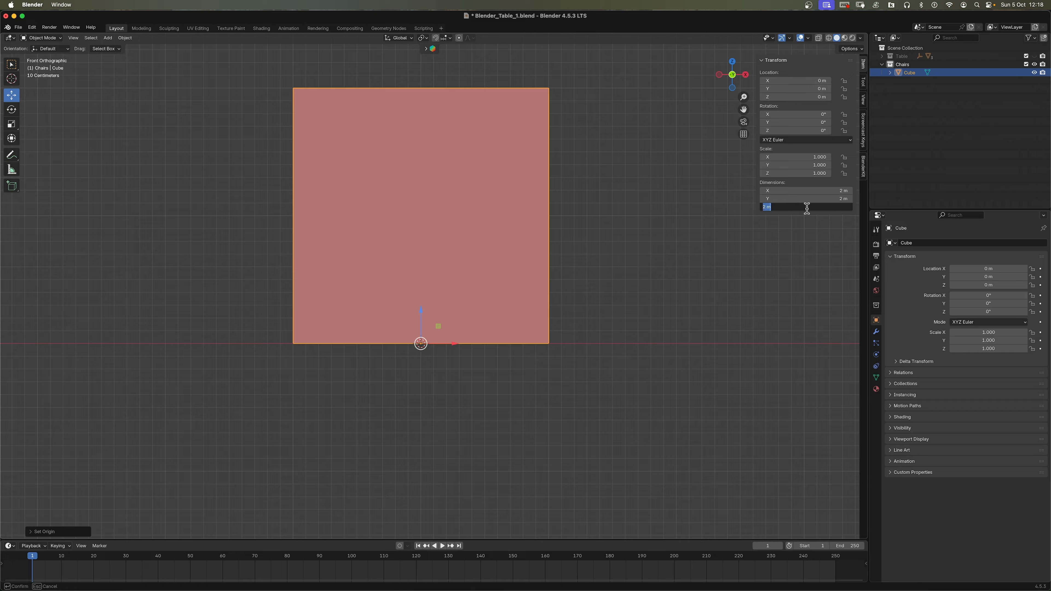
pyautogui.press('Return')
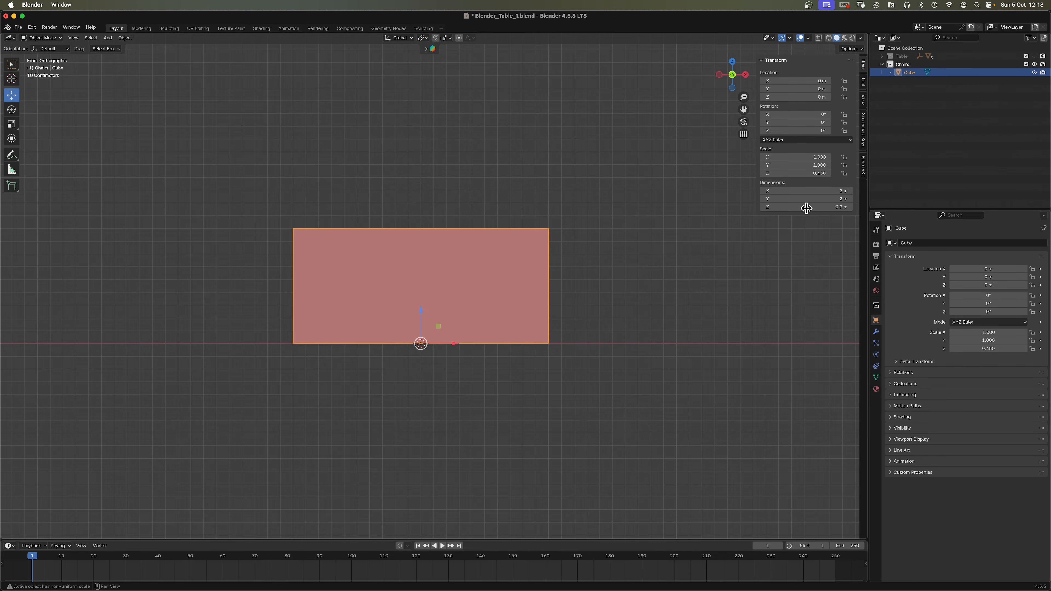
pyautogui.moveTo(808, 190); pyautogui.dragTo(808, 190)
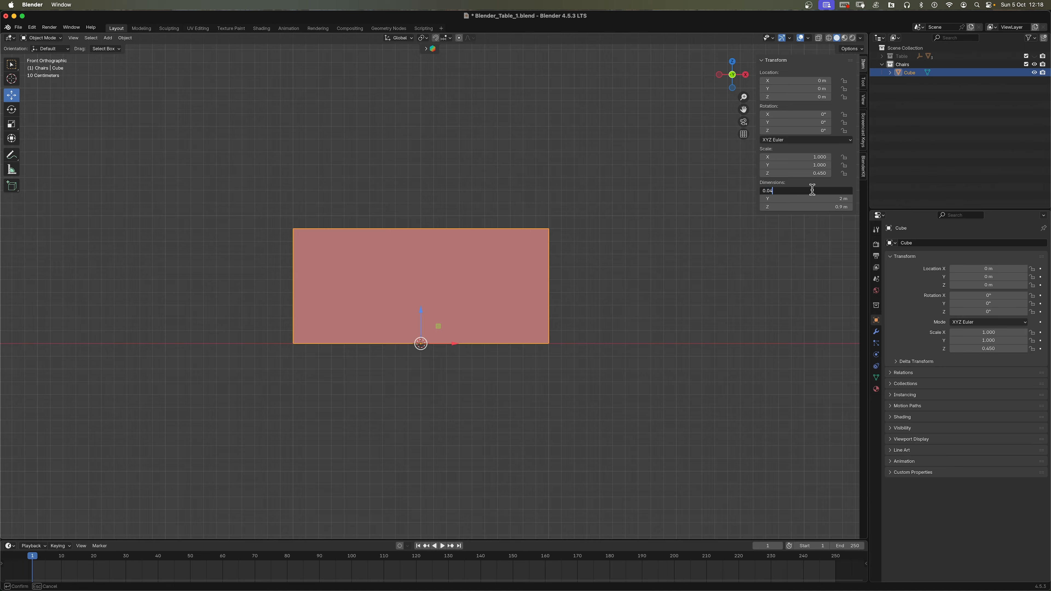
pyautogui.press('Tab')
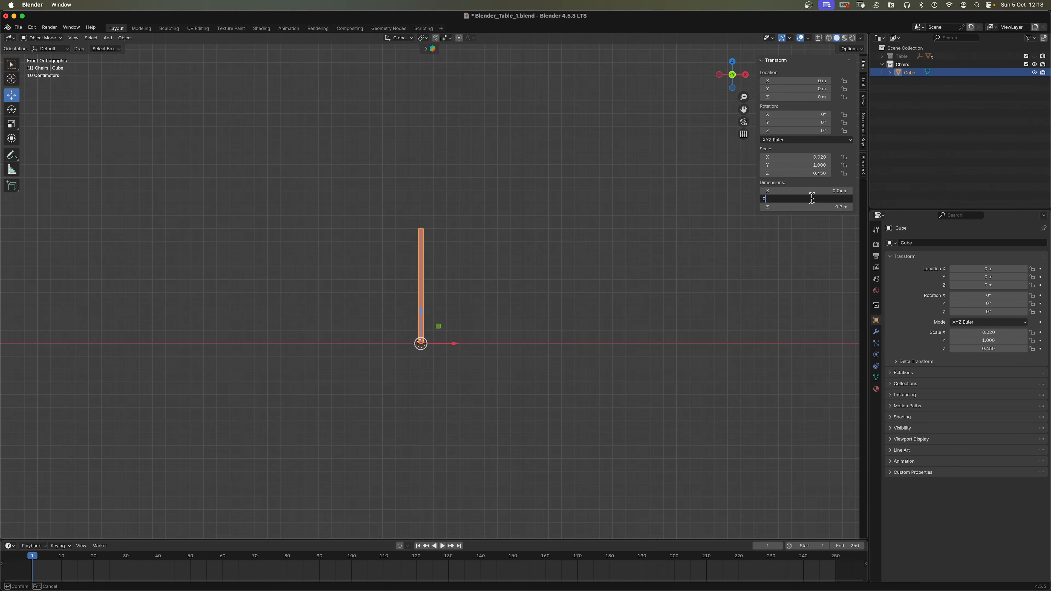
pyautogui.press('Return')
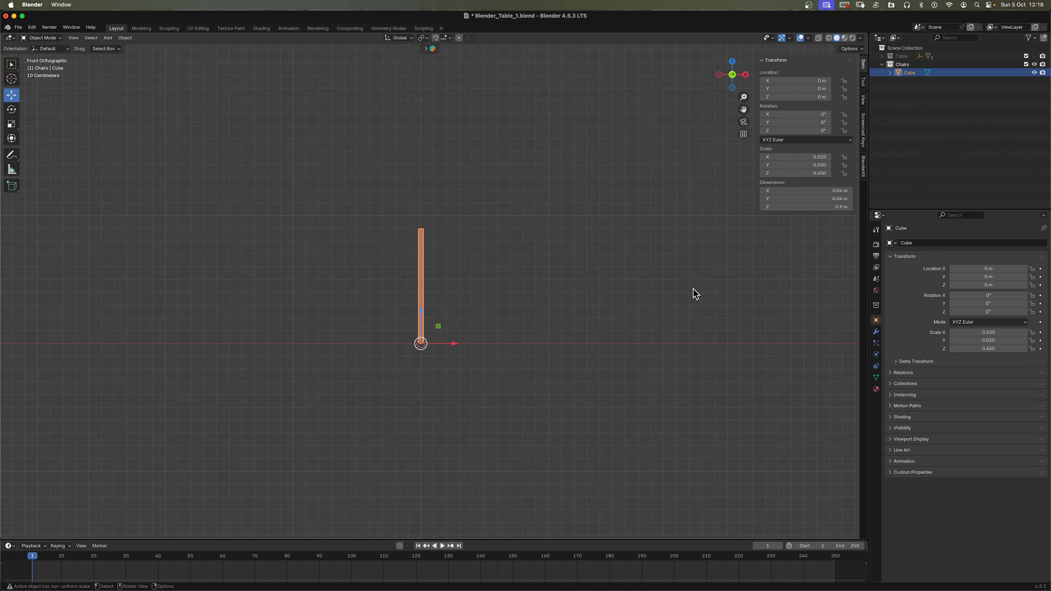
pyautogui.press('KP_Decimal')
pyautogui.hotkey('alt', 'a')
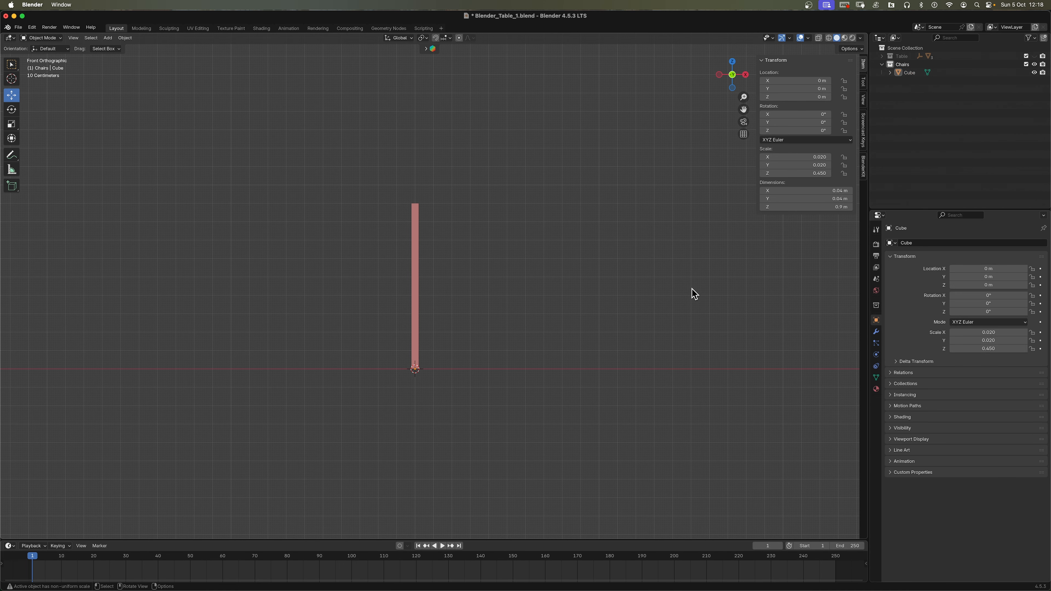
# Temporarily show the Table collection to compare the post's height with the table in perspective, side and front views.
pyautogui.moveTo(528, 207); pyautogui.dragTo(495, 227, button='middle')
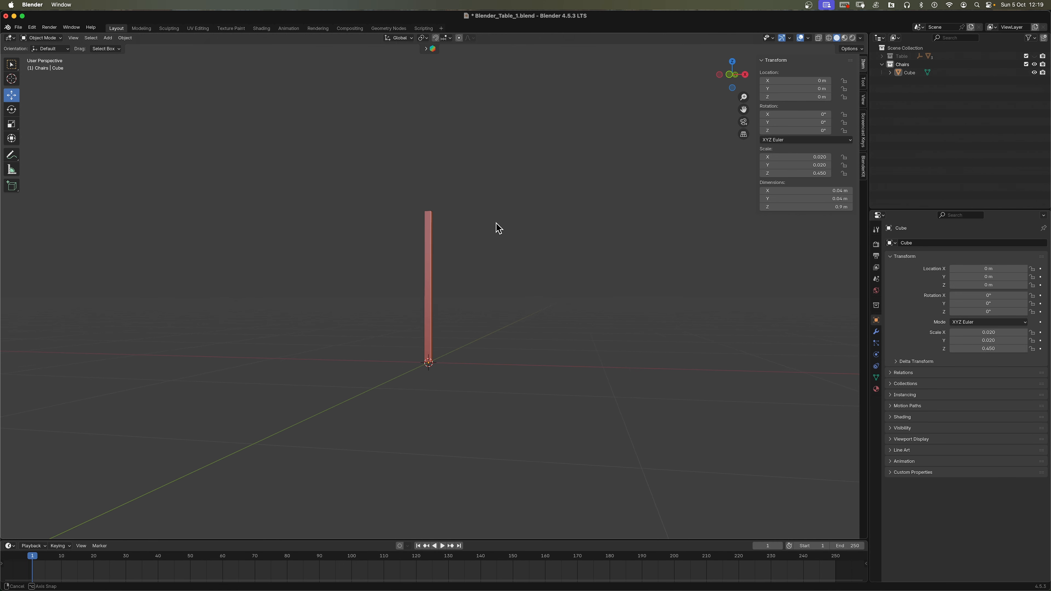
pyautogui.click(1034, 56)
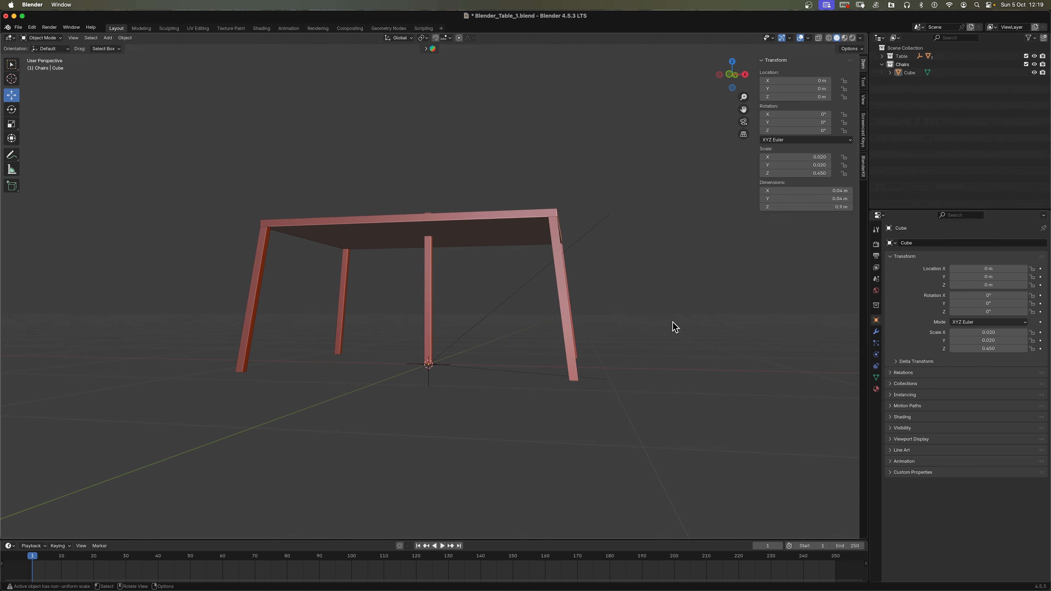
pyautogui.press('KP_3')
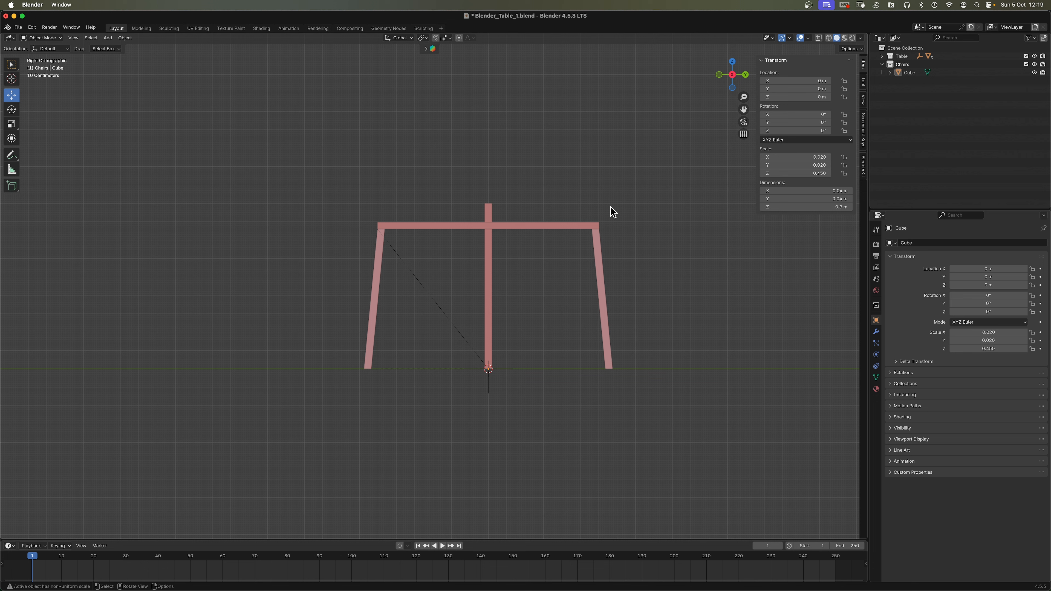
pyautogui.click(1035, 56)
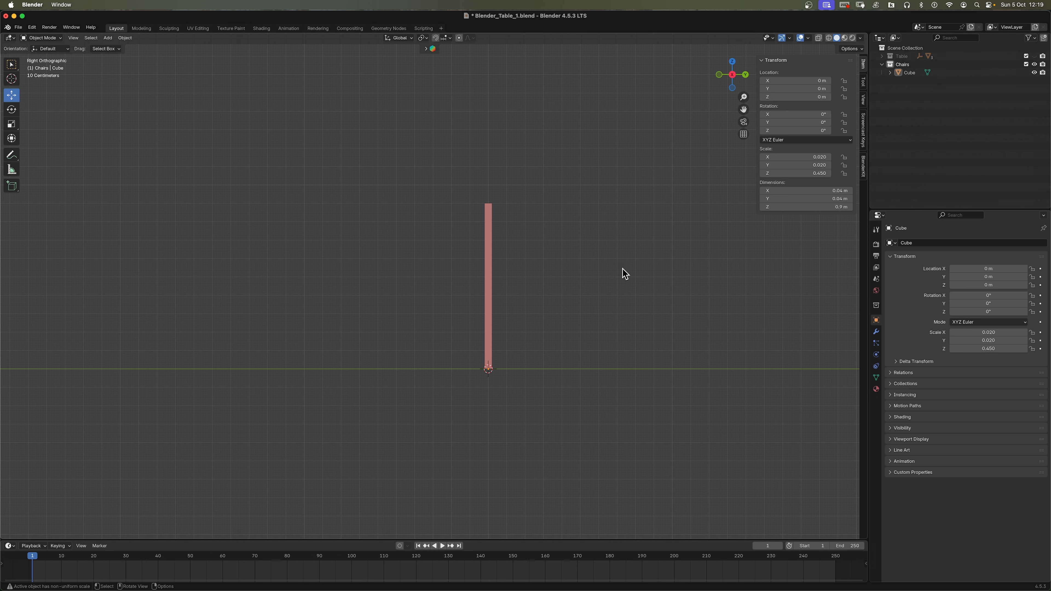
pyautogui.moveTo(624, 273); pyautogui.dragTo(617, 326, button='middle')
pyautogui.press('KP_1')
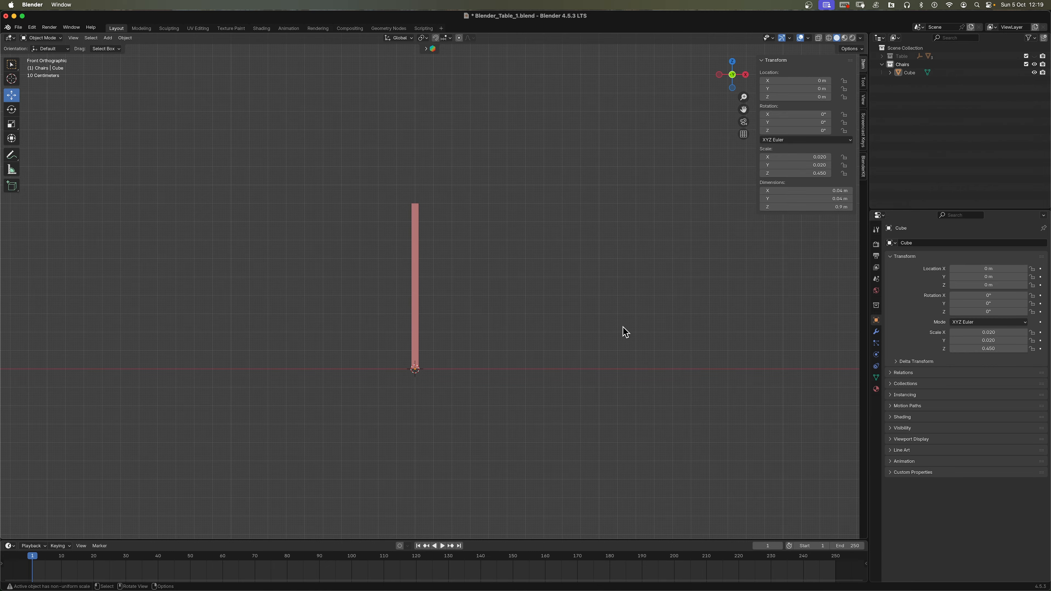
pyautogui.click(1034, 56)
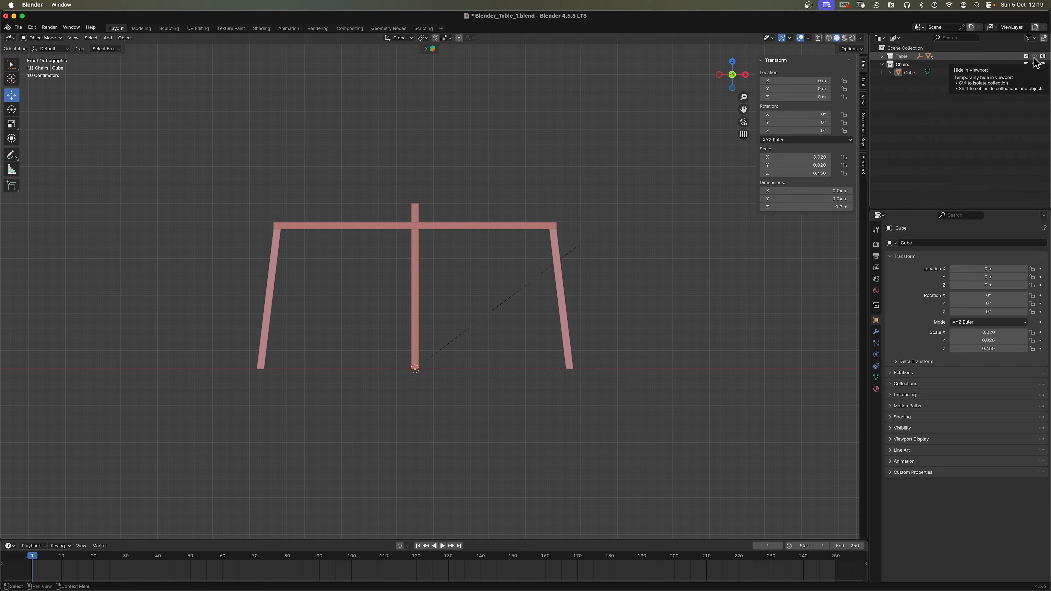
pyautogui.click(1034, 57)
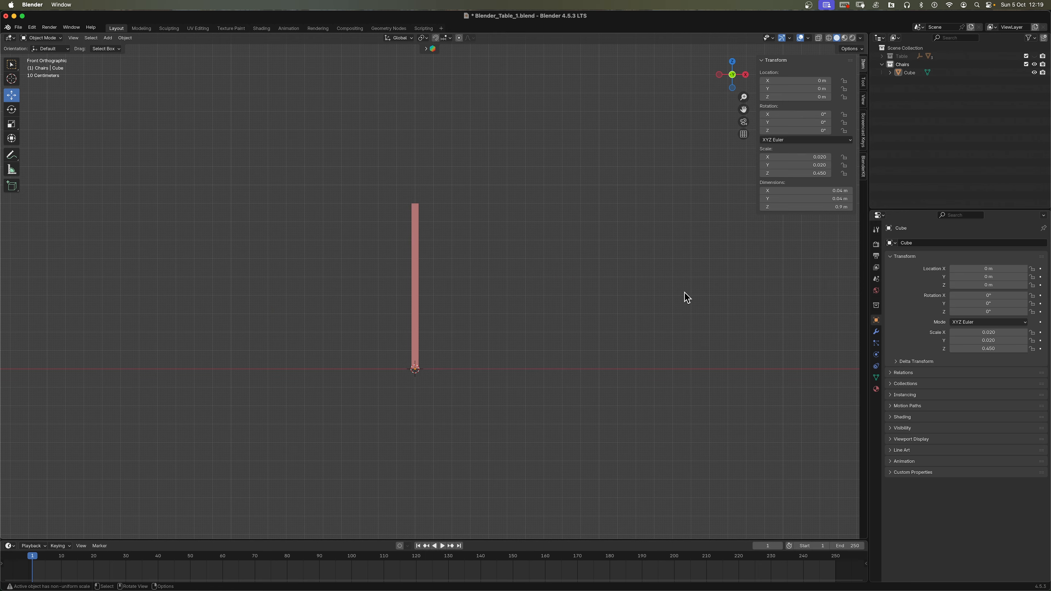
# Add a second cube to the Chairs collection and scale it uniformly to about 0.5 m.
pyautogui.click(412, 353)
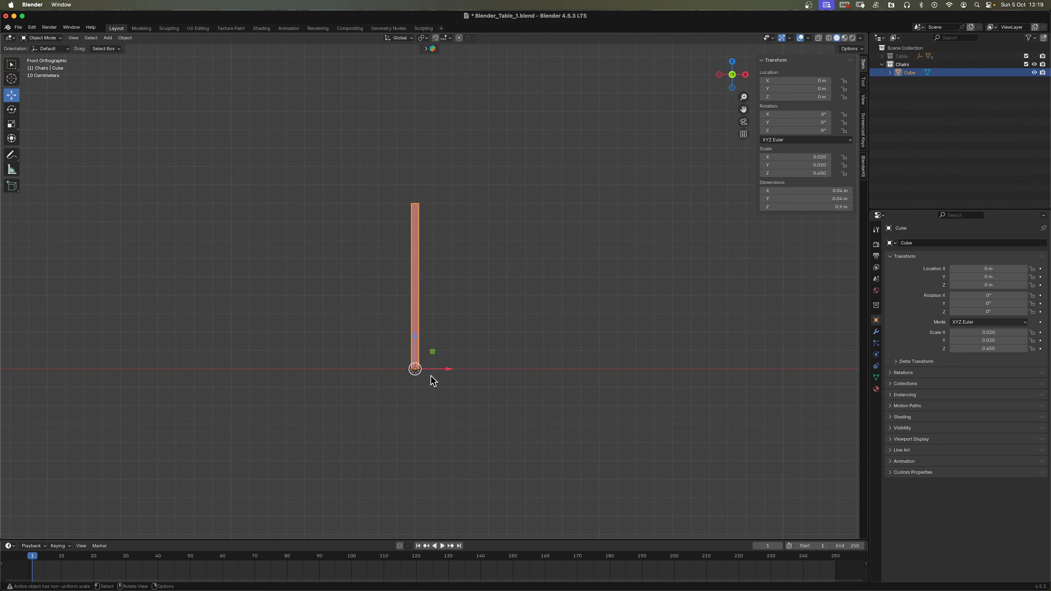
pyautogui.click(493, 364)
pyautogui.hotkey('shift', 'a')
pyautogui.moveTo(492, 358)
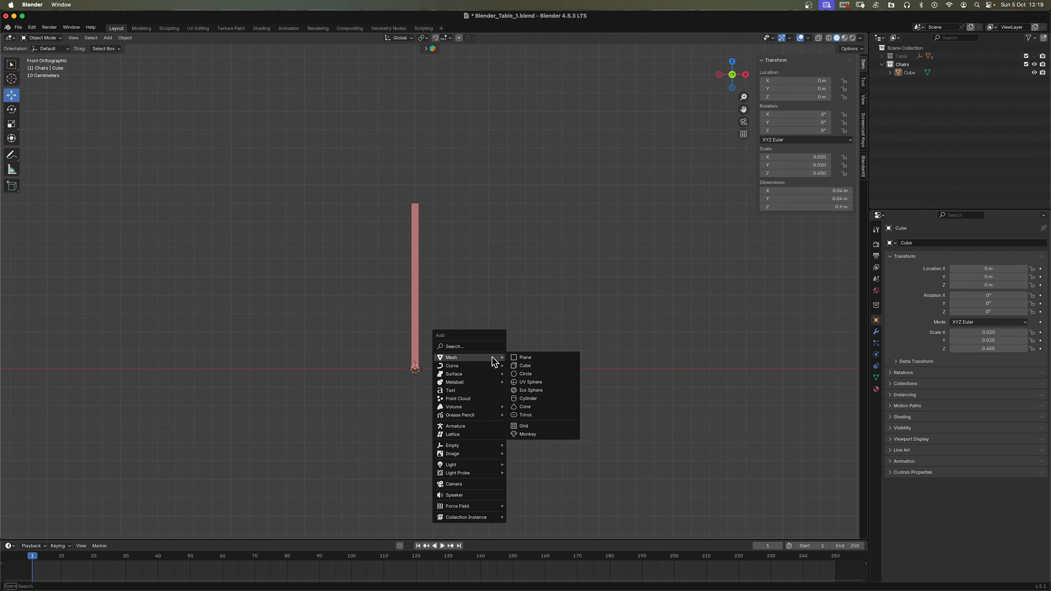
pyautogui.click(535, 366)
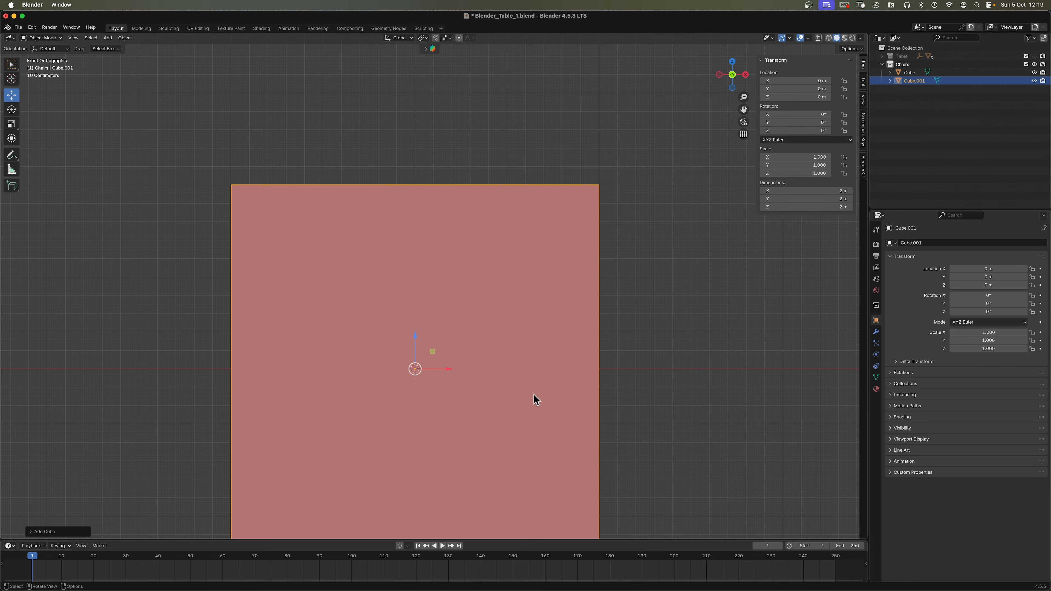
pyautogui.press('s')
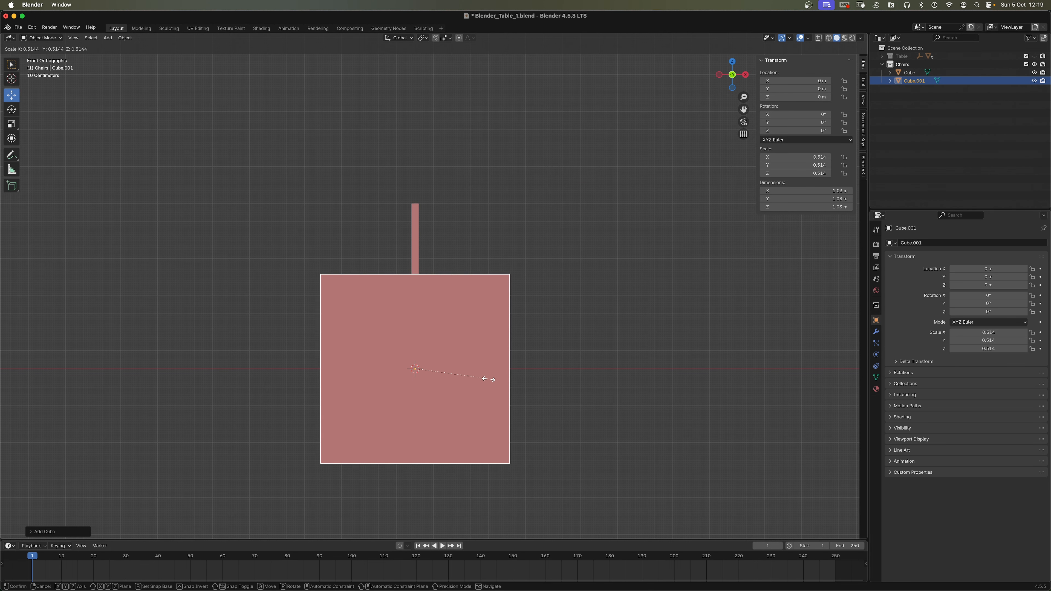
pyautogui.click(450, 363)
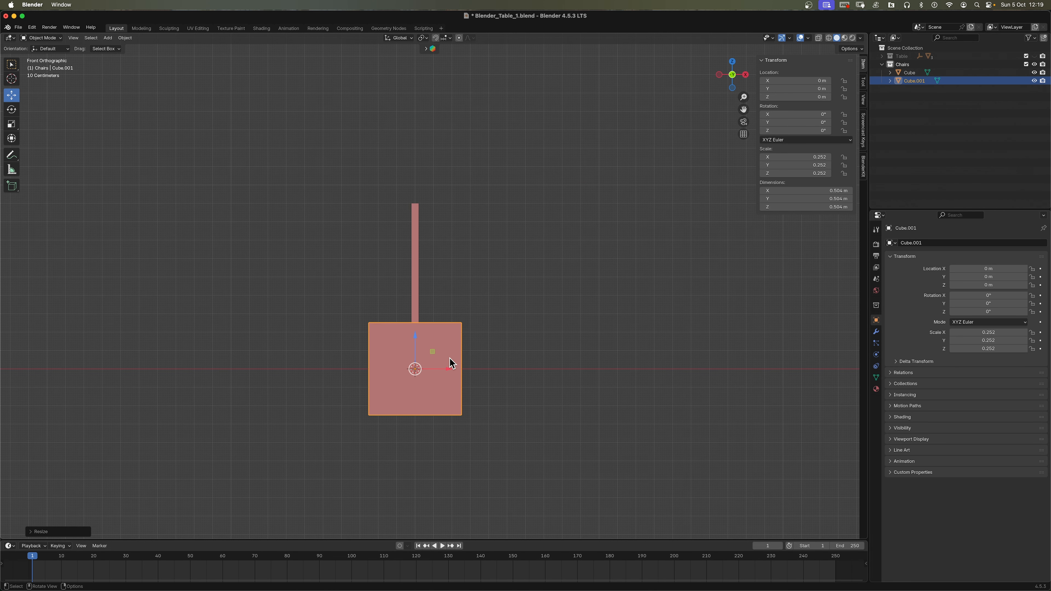
# Raise the second cube to about 0.44 m in Z and flatten it along Z into a seat slab about 0.06 m thick.
pyautogui.moveTo(416, 343); pyautogui.dragTo(415, 249)
pyautogui.press('s')
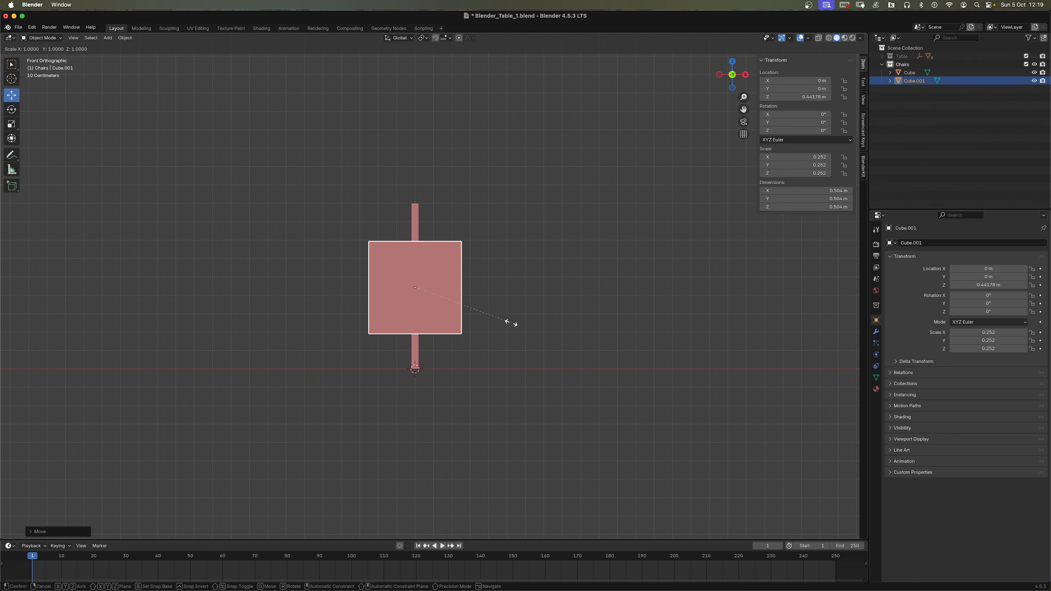
pyautogui.press('z')
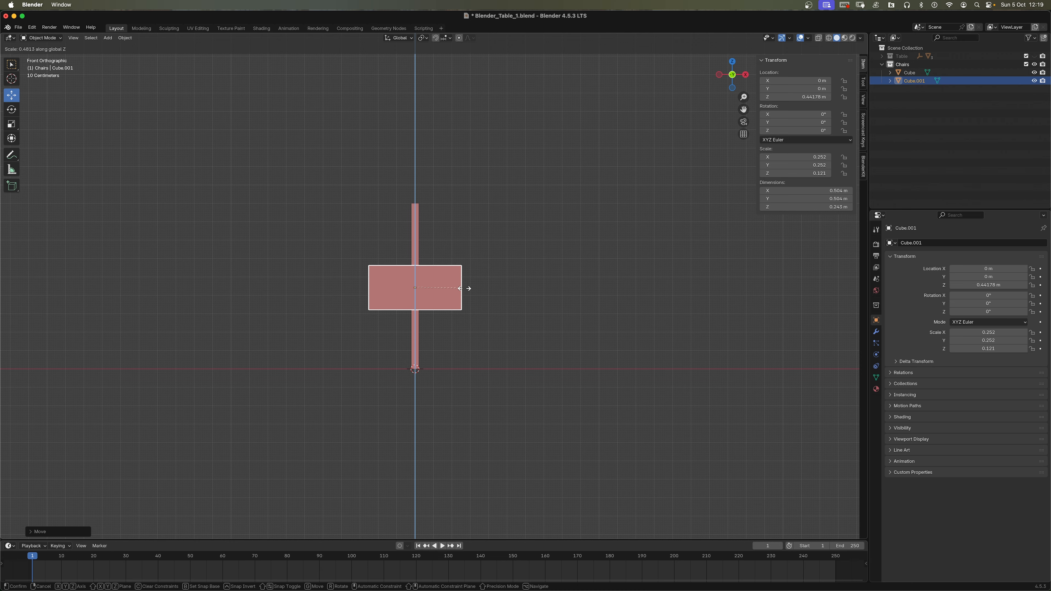
pyautogui.click(441, 291)
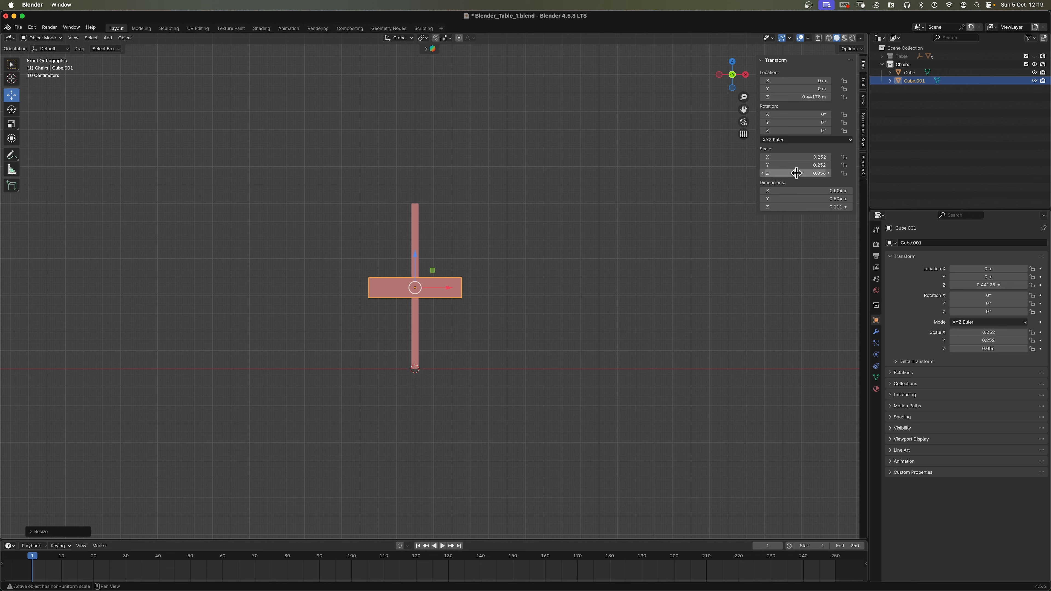
pyautogui.press('s')
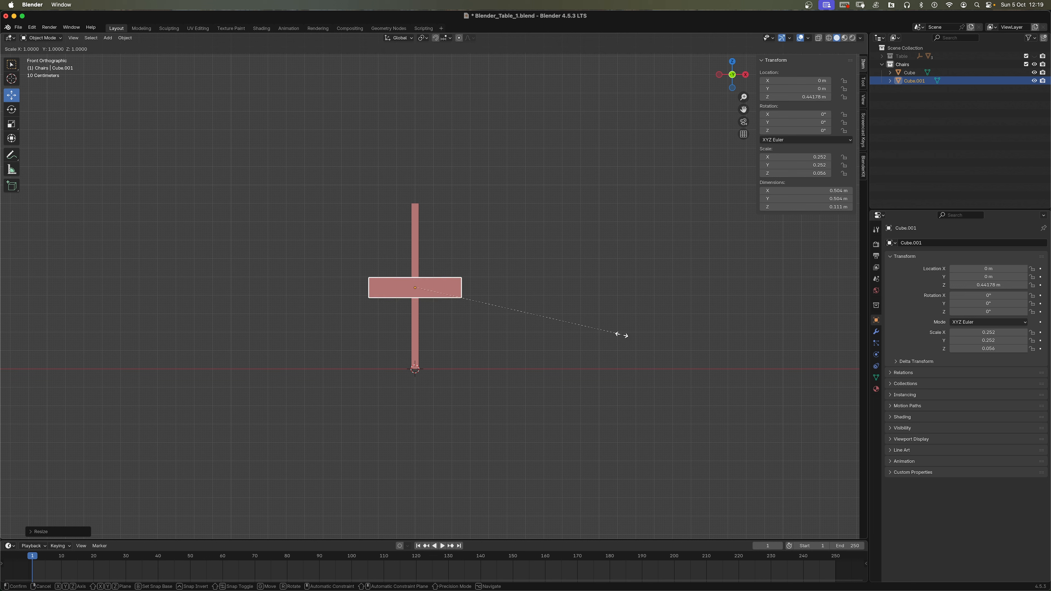
pyautogui.press('z')
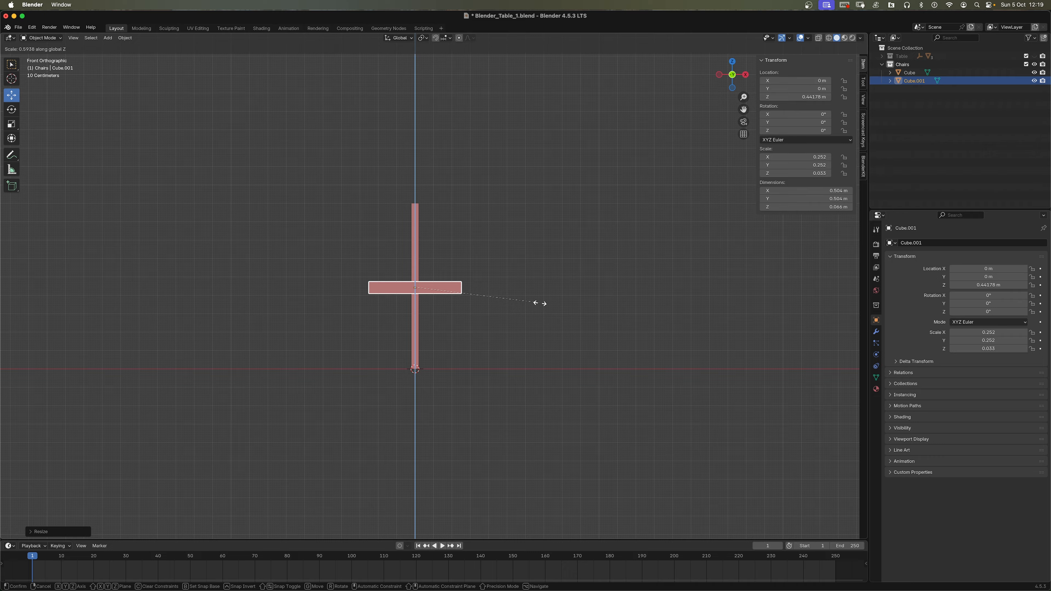
pyautogui.click(512, 297)
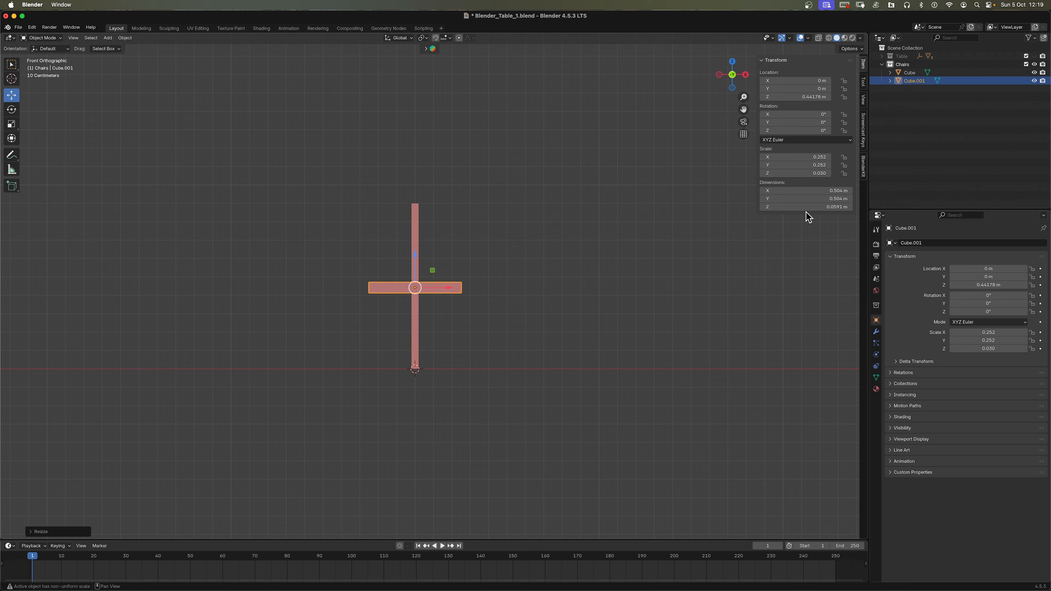
# Try stepping the seat slab's Z dimension in 0.1 m increments, ending at 0.2 m.
pyautogui.click(850, 207)
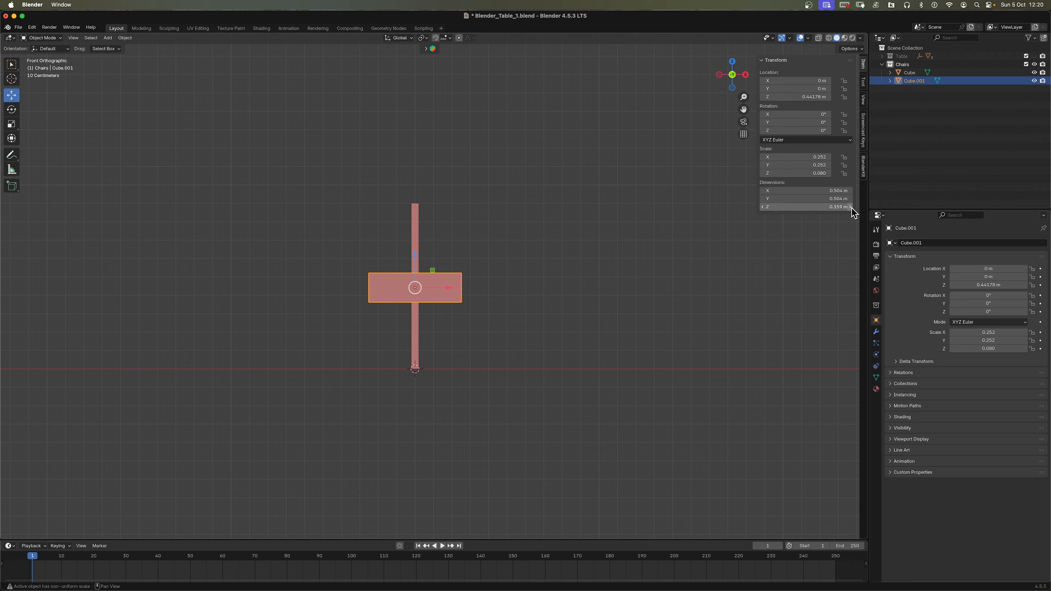
pyautogui.click(762, 208)
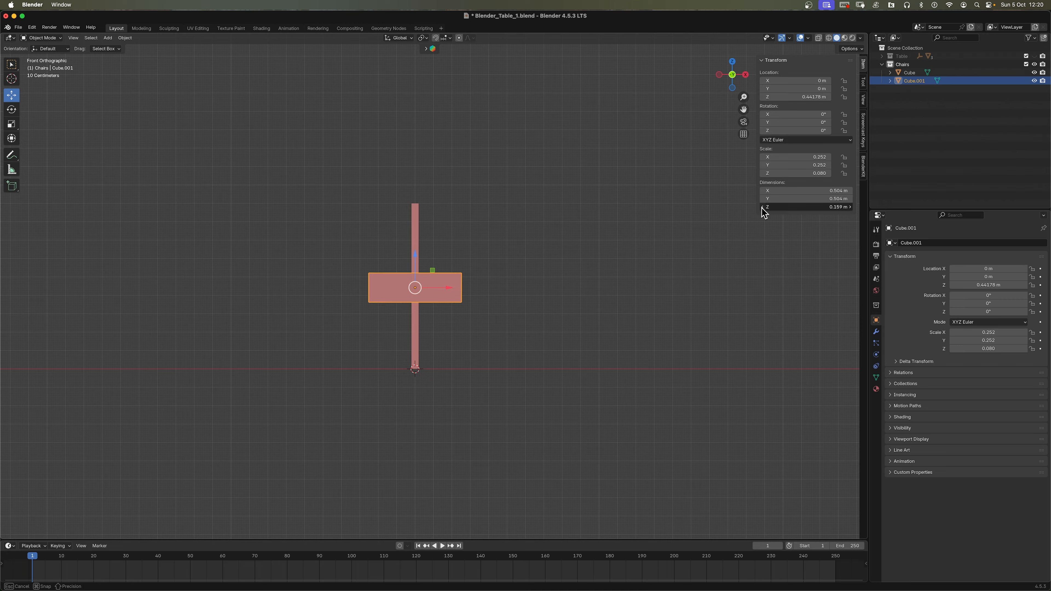
pyautogui.click(762, 207)
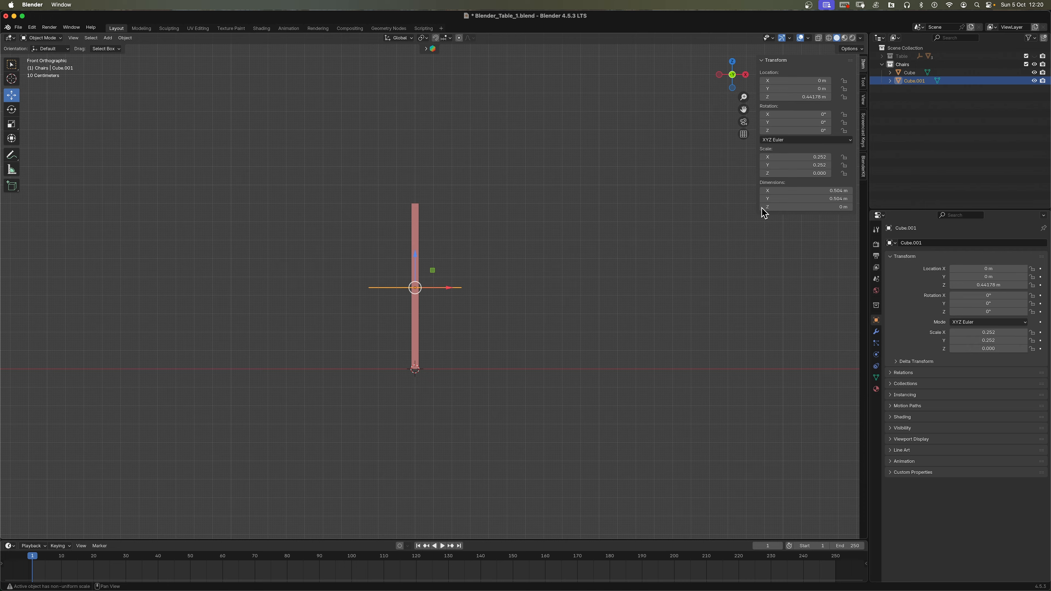
pyautogui.click(851, 207)
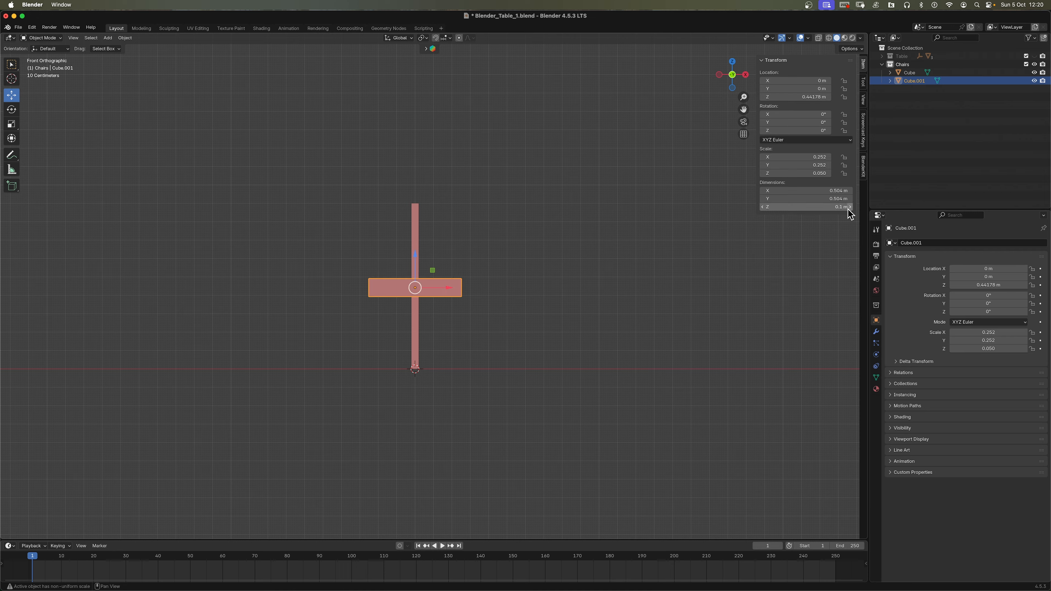
pyautogui.click(851, 209)
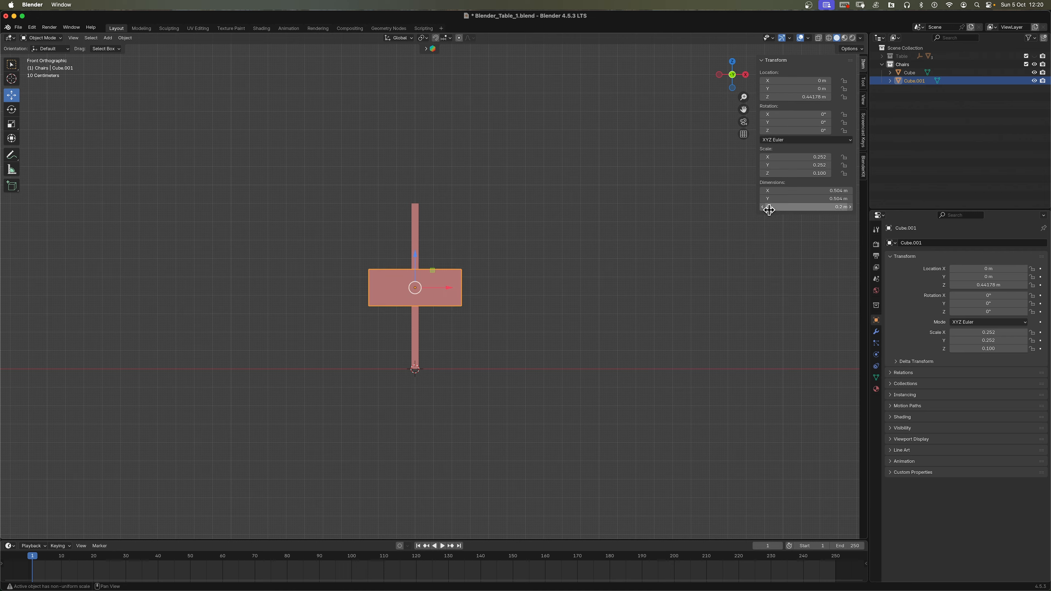
# Scale the seat slab along Z to a thickness of about 0.057 m and check it in top and front views.
pyautogui.press('s')
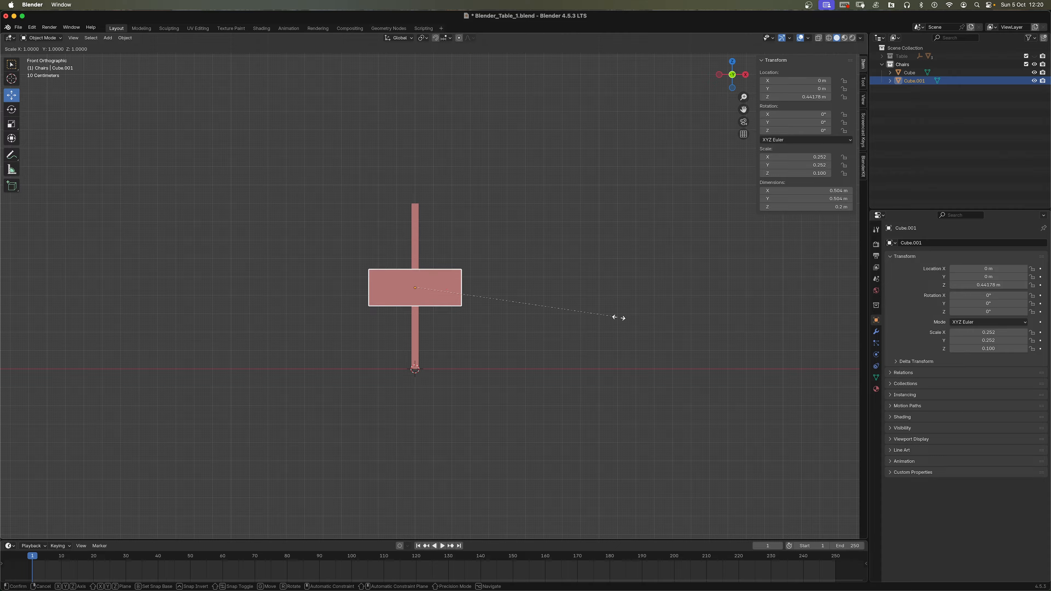
pyautogui.press('z')
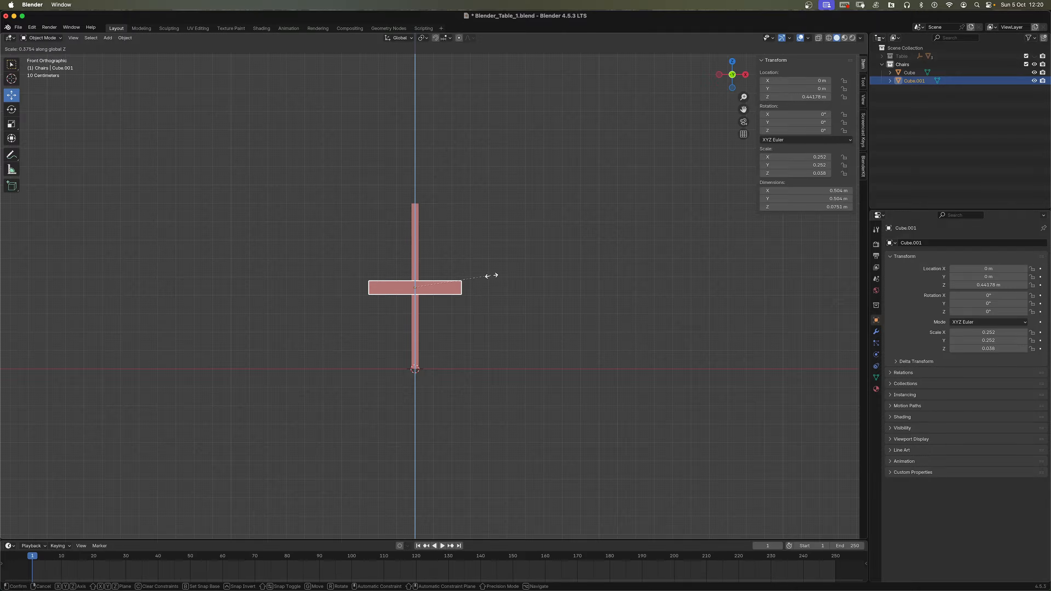
pyautogui.click(478, 281)
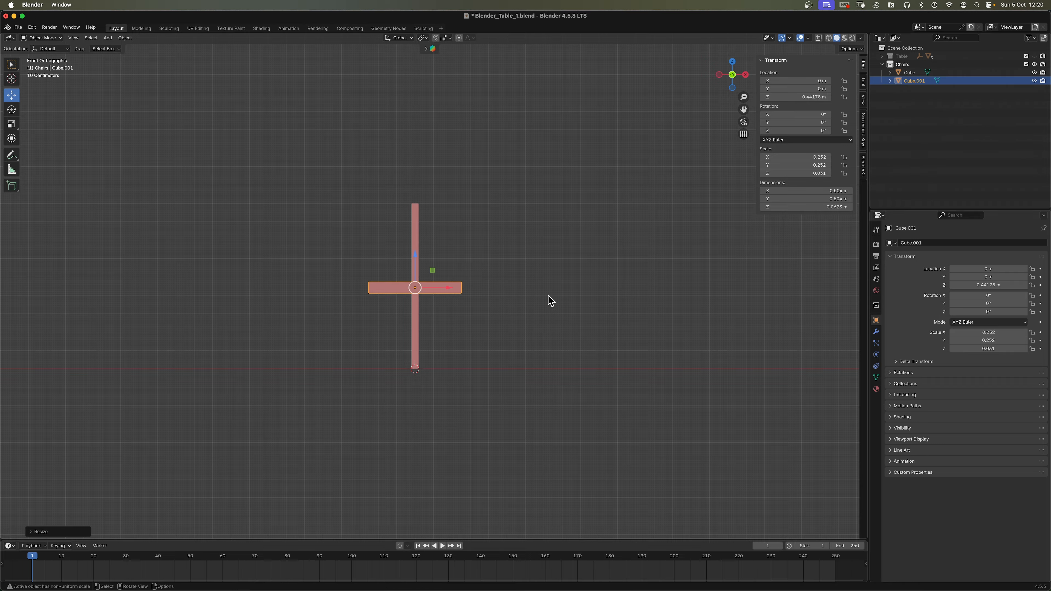
pyautogui.press('s')
pyautogui.press('z')
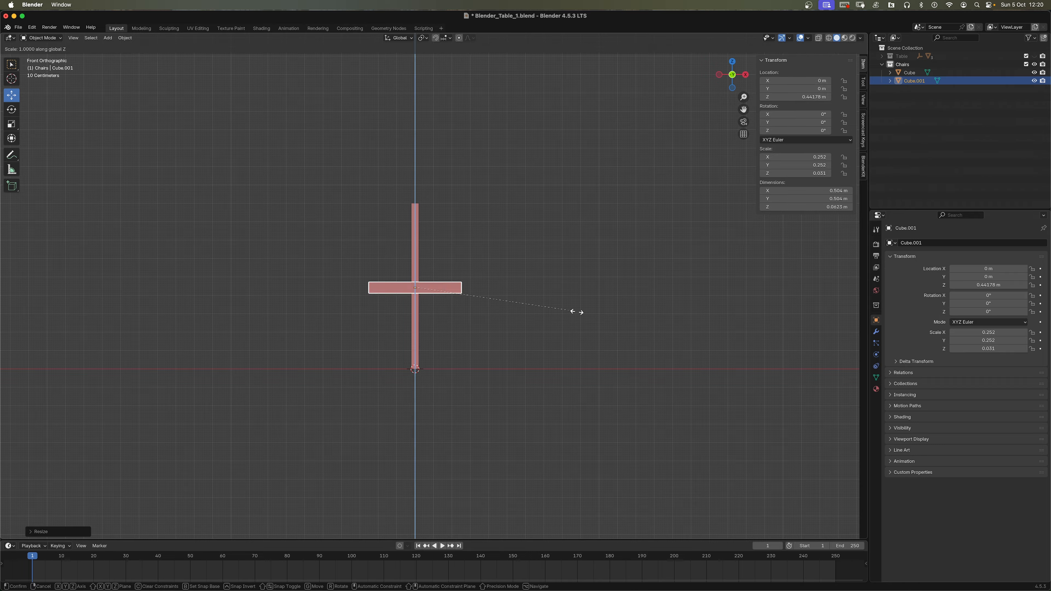
pyautogui.click(566, 311)
pyautogui.press('KP_7')
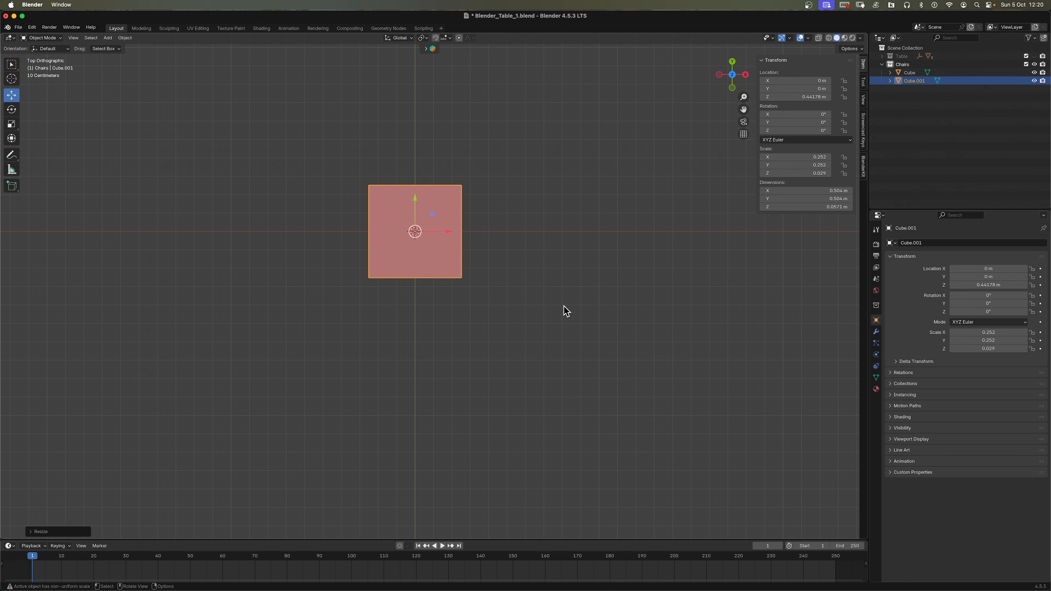
pyautogui.press('KP_1')
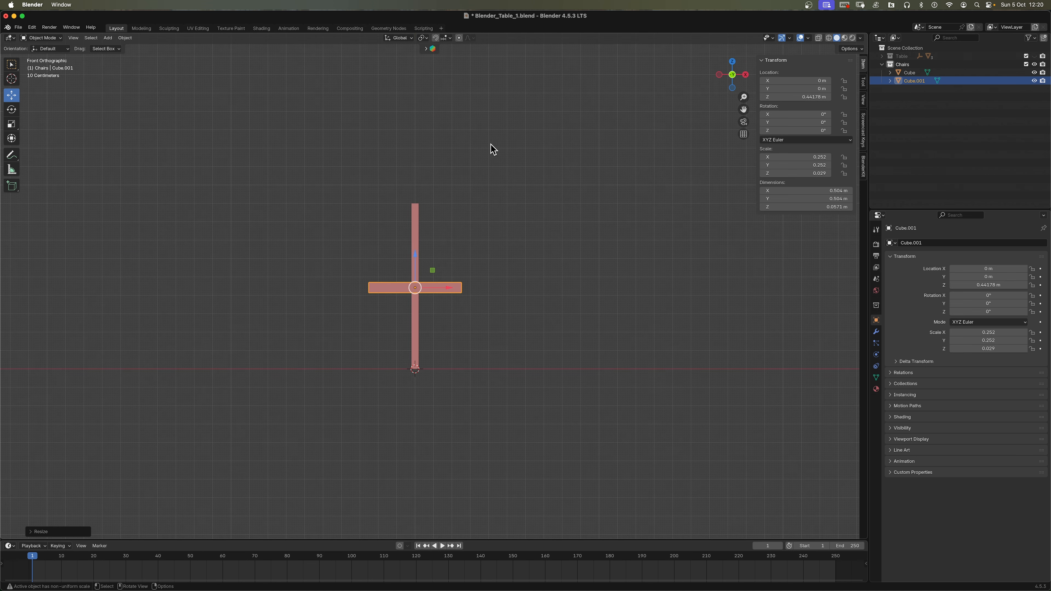
# Move the post along X to about 0.223 m, just inside the seat's side edge, and deselect it.
pyautogui.click(490, 159)
pyautogui.click(423, 234)
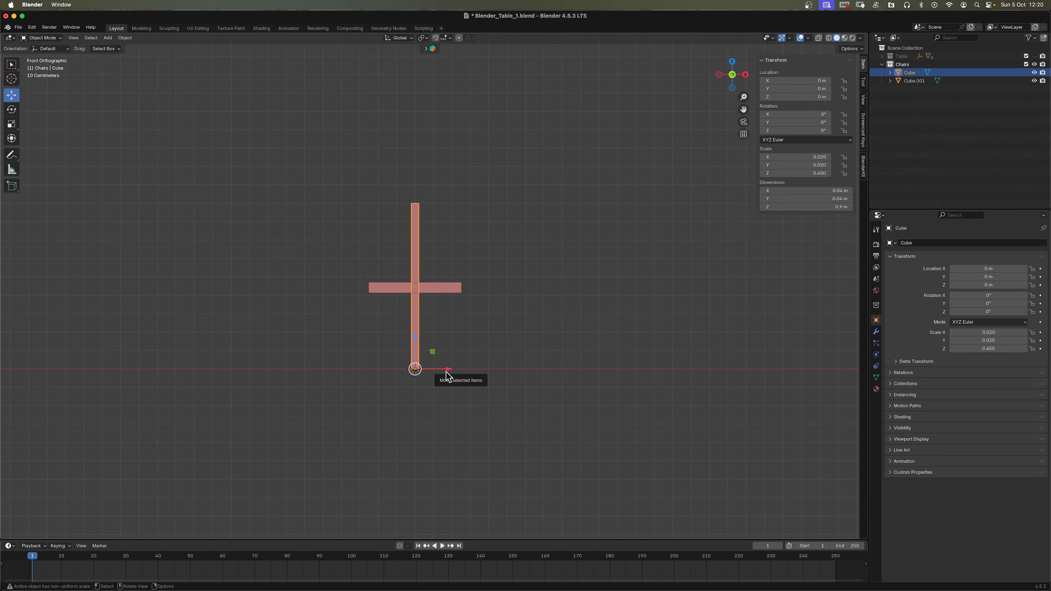
pyautogui.moveTo(451, 369); pyautogui.dragTo(489, 374)
pyautogui.click(523, 334)
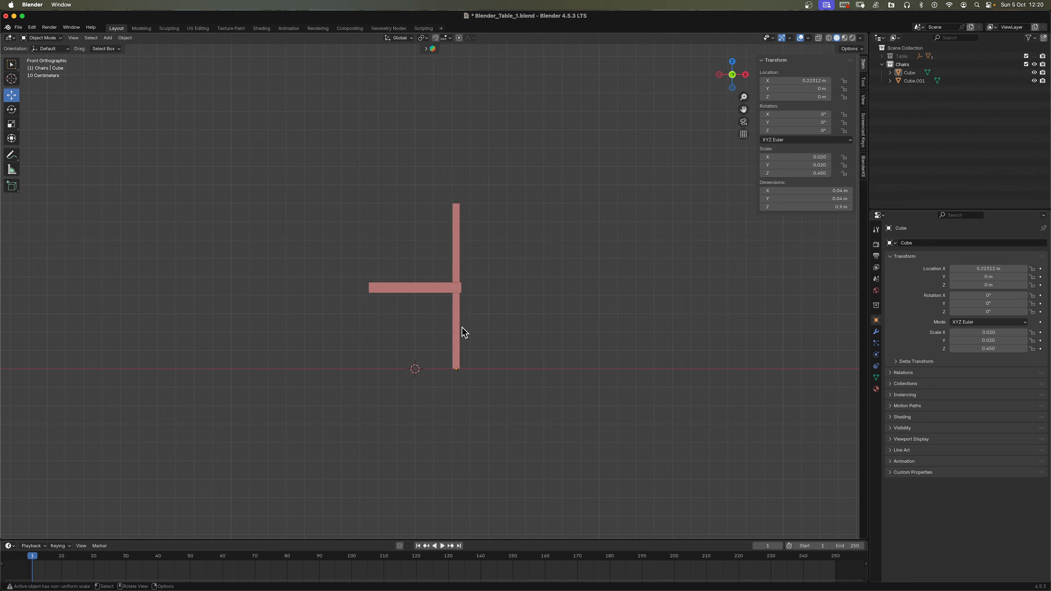
# Move the post along Y to about 0.214 m, near the seat's back edge, and deselect it.
pyautogui.click(446, 288)
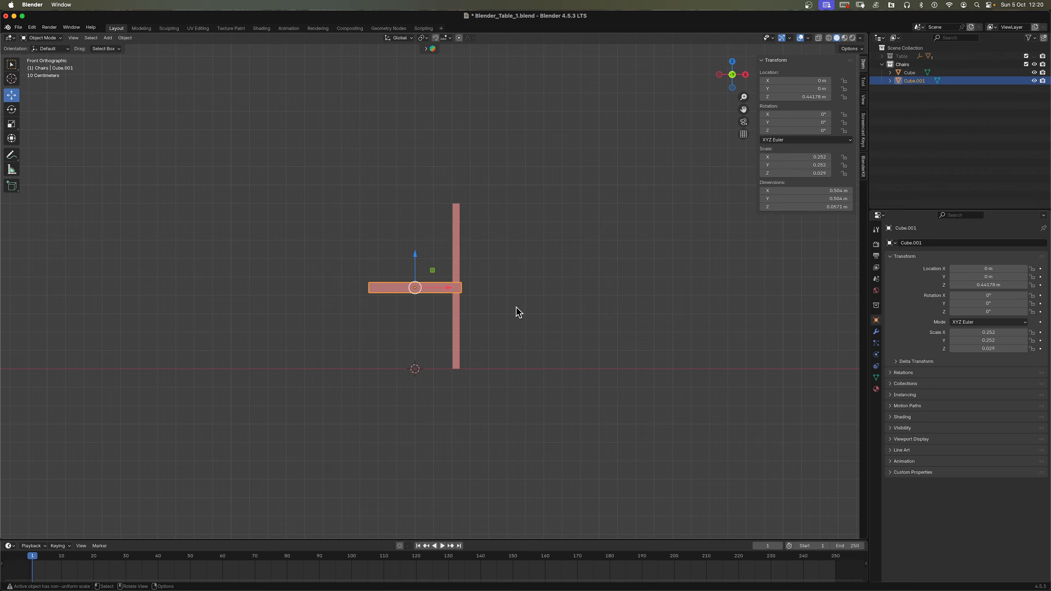
pyautogui.press('3')
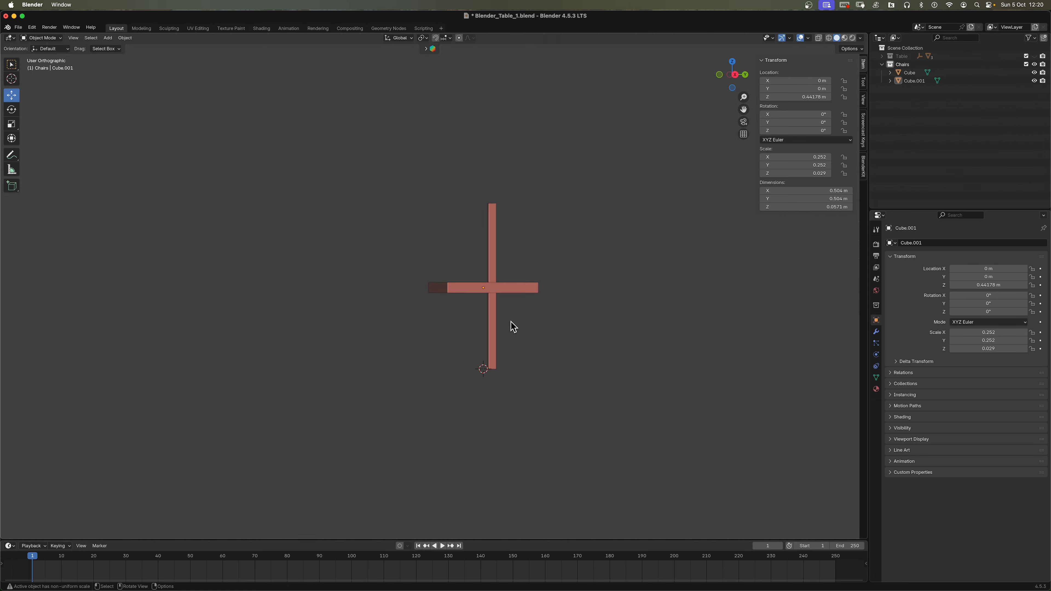
pyautogui.click(490, 344)
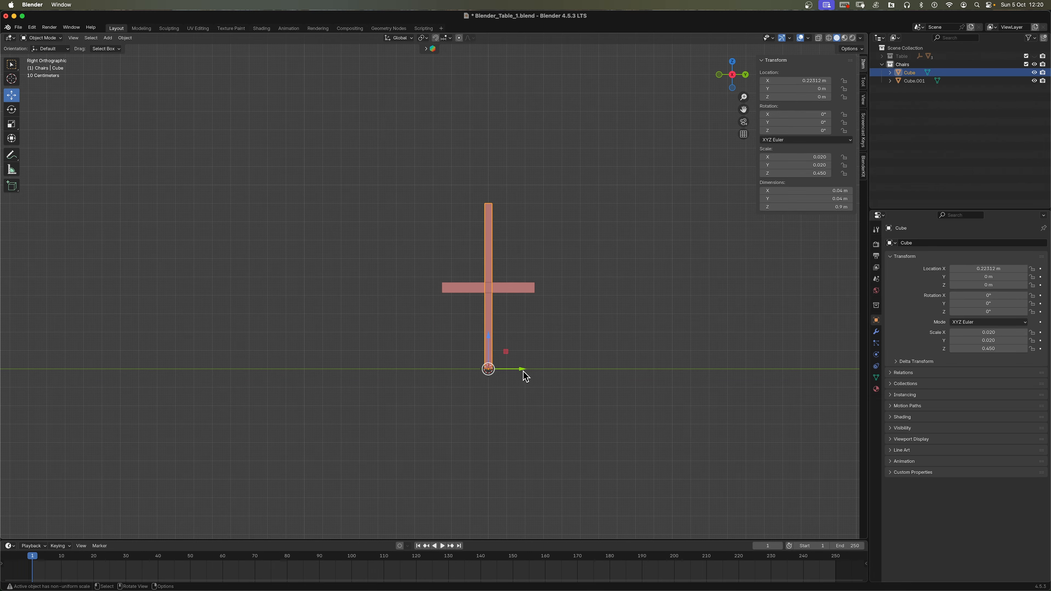
pyautogui.moveTo(528, 368); pyautogui.dragTo(564, 369)
pyautogui.click(579, 252)
pyautogui.moveTo(607, 314); pyautogui.dragTo(537, 331, button='middle')
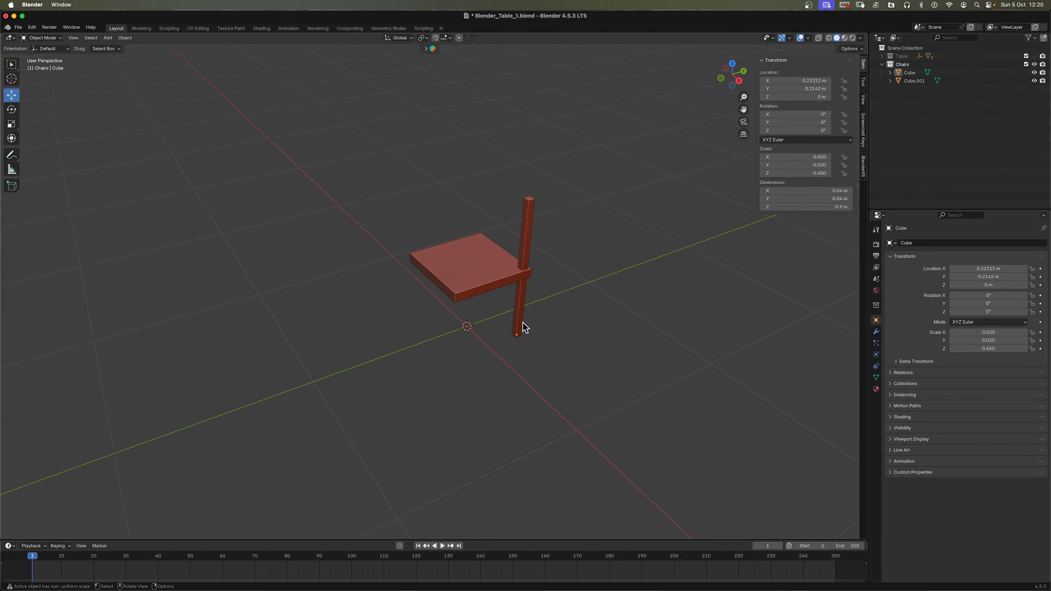
# Add a Mirror modifier on the X axis to the post at the seat's back corner.
pyautogui.click(523, 323)
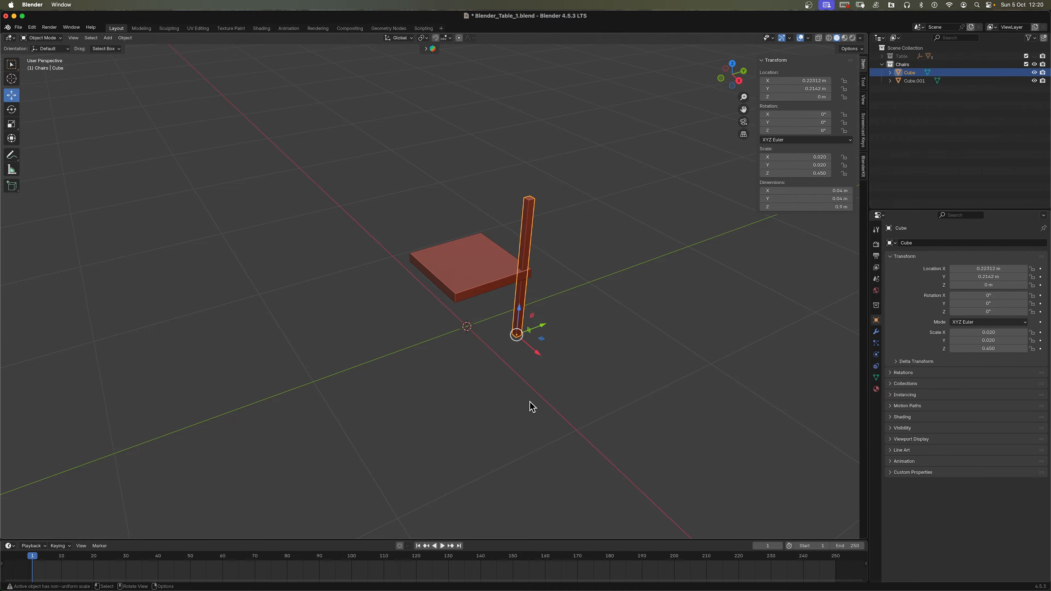
pyautogui.press('KP_1')
pyautogui.keyDown('ctrl'); pyautogui.moveTo(499, 306); pyautogui.dragTo(537, 234, button='middle'); pyautogui.keyUp('ctrl')
pyautogui.moveTo(523, 301); pyautogui.dragTo(559, 300, button='middle')
pyautogui.click(559, 301)
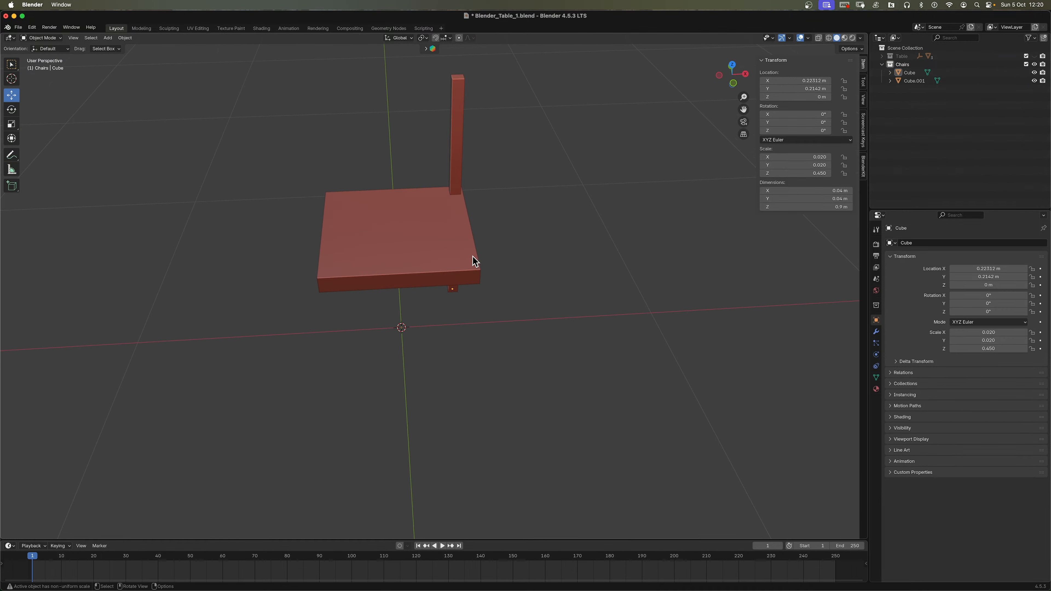
pyautogui.click(455, 159)
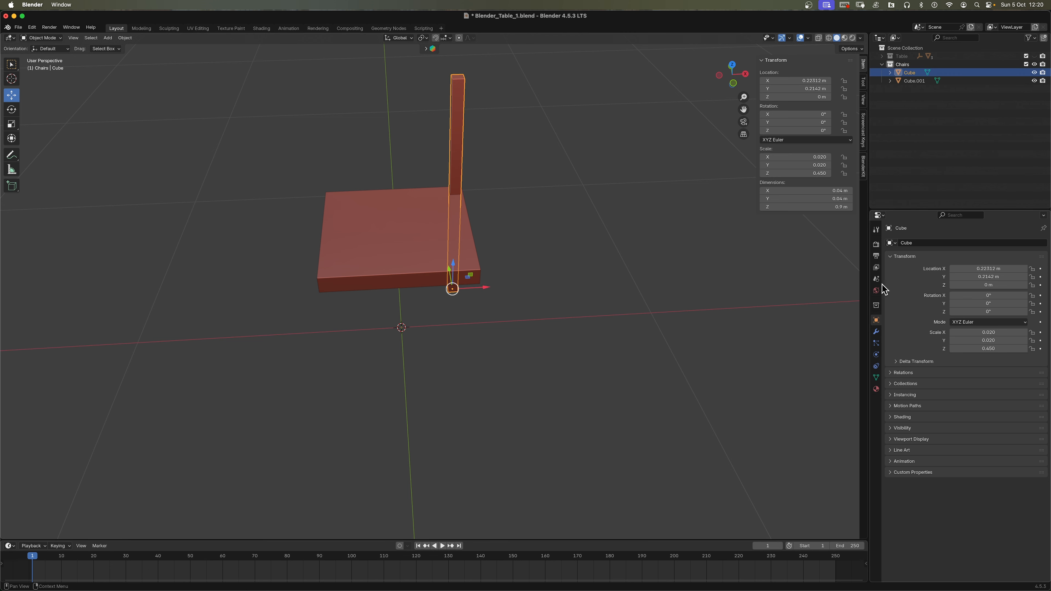
pyautogui.click(877, 331)
pyautogui.click(915, 244)
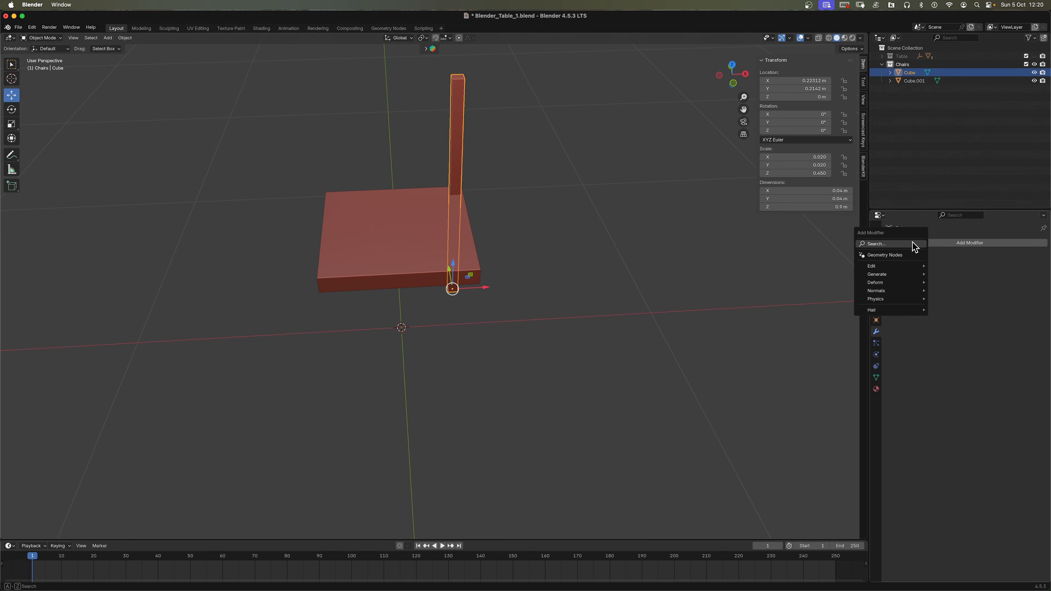
pyautogui.click(915, 244)
pyautogui.click(915, 261)
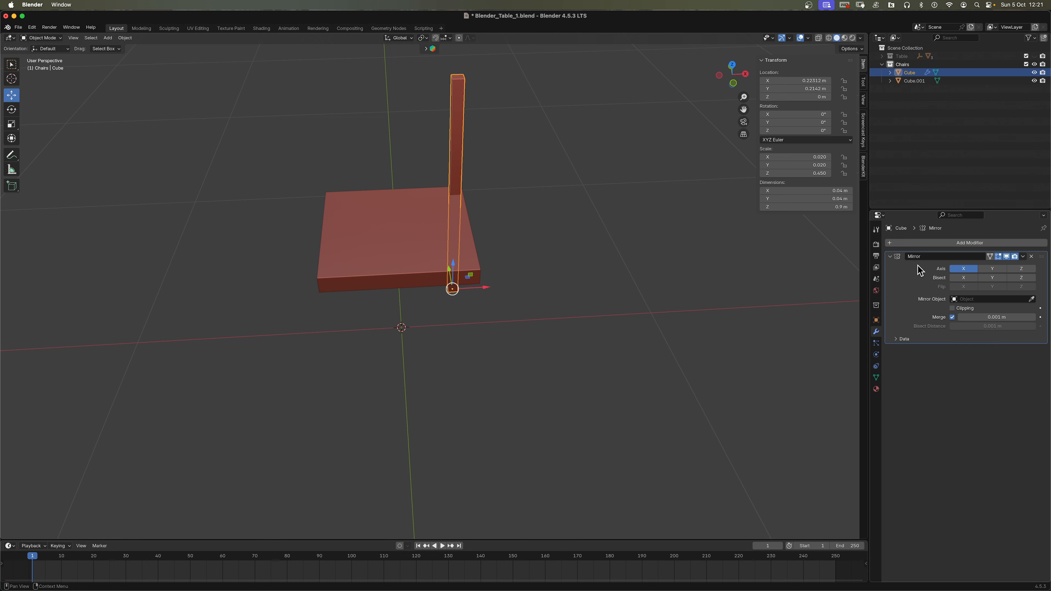
# Pick the seat slab as the post's mirror object and deselect the post.
pyautogui.click(1032, 298)
pyautogui.click(415, 216)
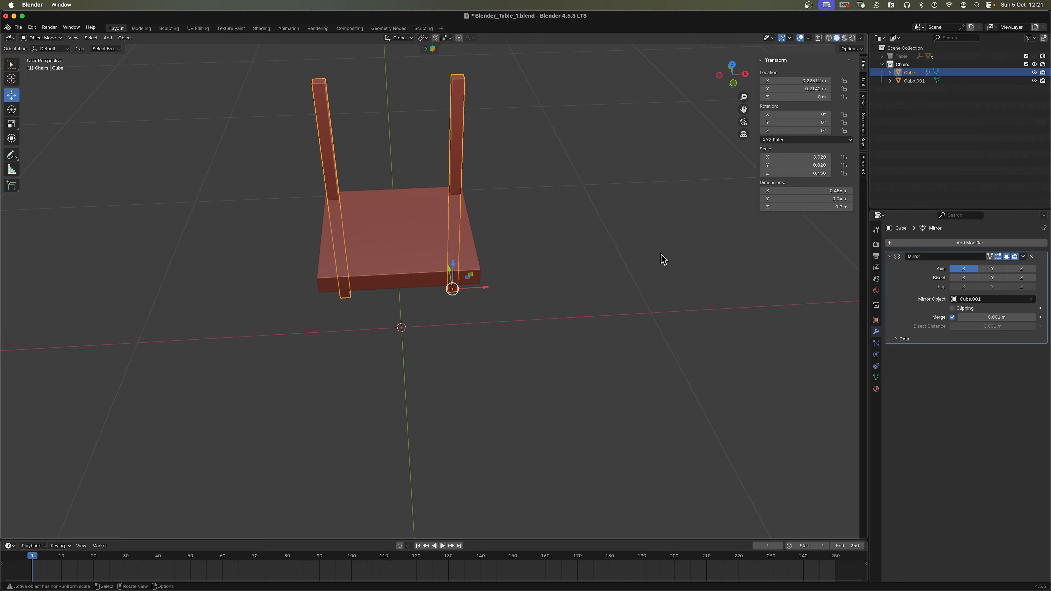
pyautogui.click(648, 251)
# Move the mirrored back posts along Y to about 0.225 m, closer to the seat's back edge, and deselect them.
pyautogui.click(472, 272)
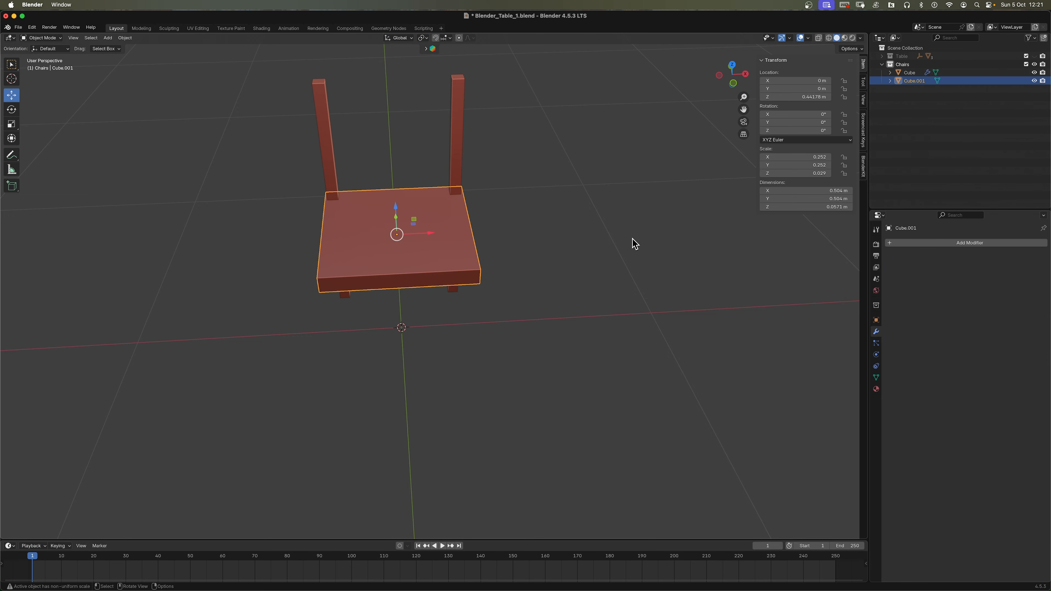
pyautogui.press('KP_3')
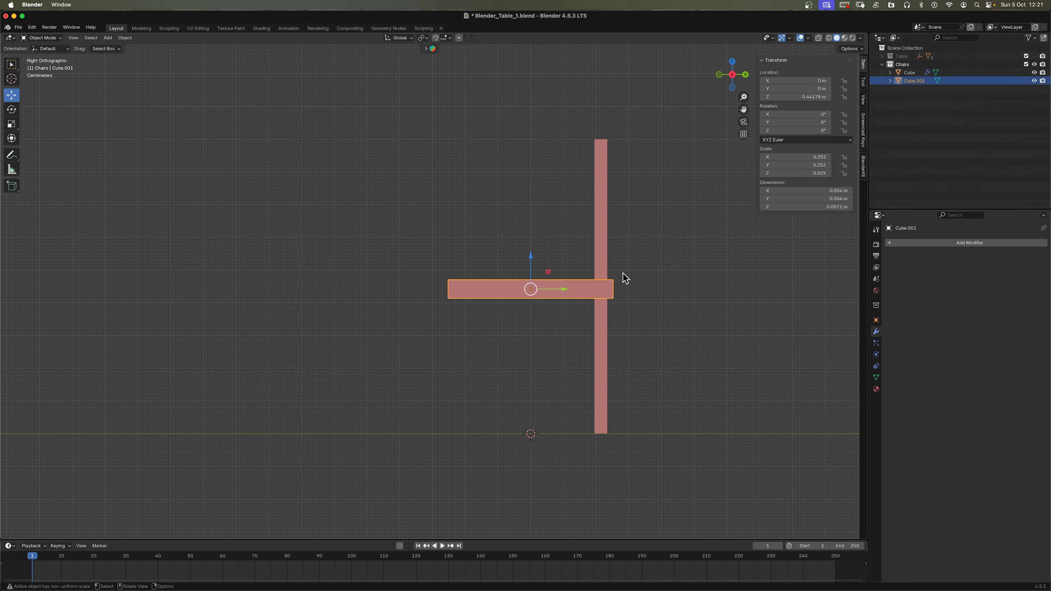
pyautogui.click(601, 255)
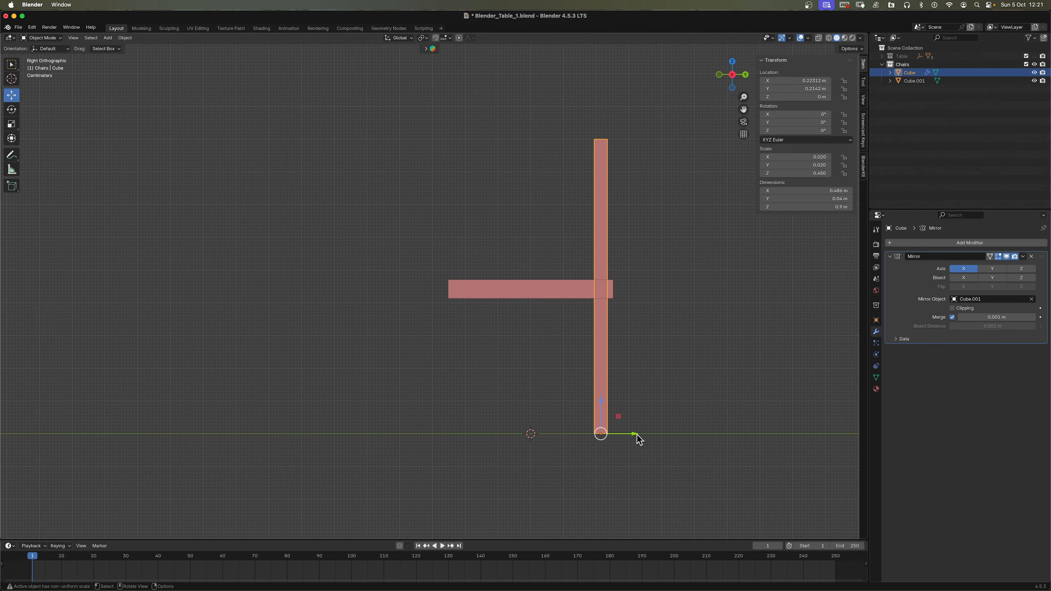
pyautogui.moveTo(637, 438); pyautogui.dragTo(642, 438)
pyautogui.click(668, 395)
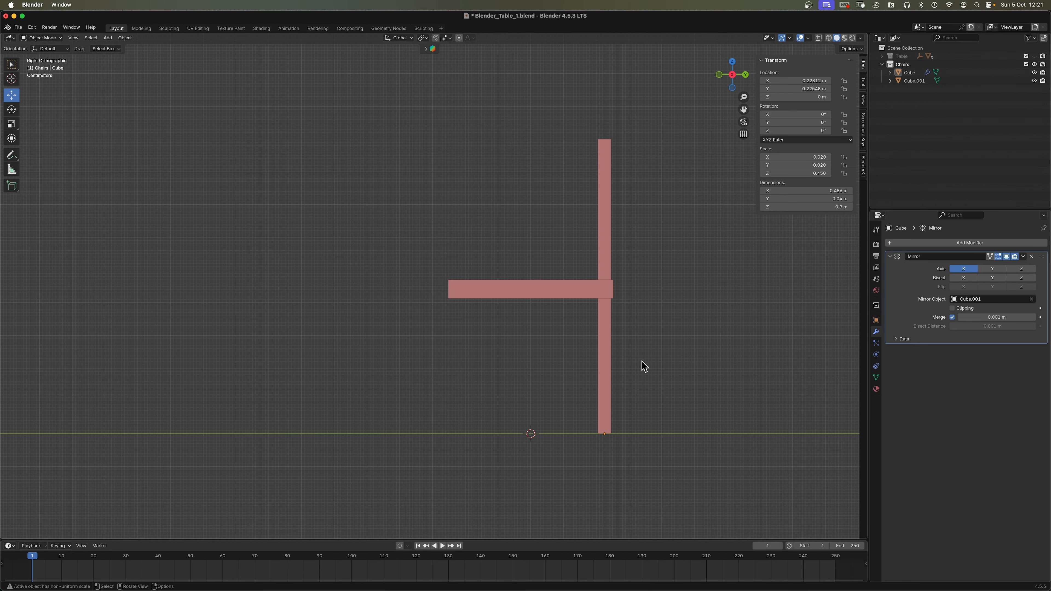
# Duplicate the mirrored back posts and move the copy along Y to about -0.222 m, at the seat's front edge.
pyautogui.moveTo(643, 366); pyautogui.dragTo(577, 303, button='middle')
pyautogui.press('KP_5')
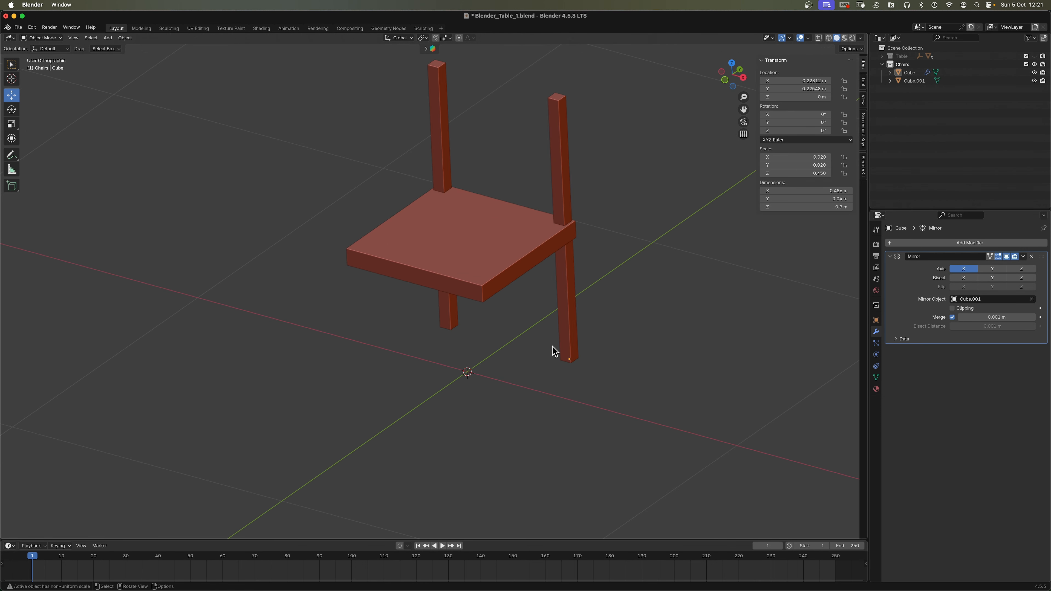
pyautogui.press('KP_3')
pyautogui.click(608, 388)
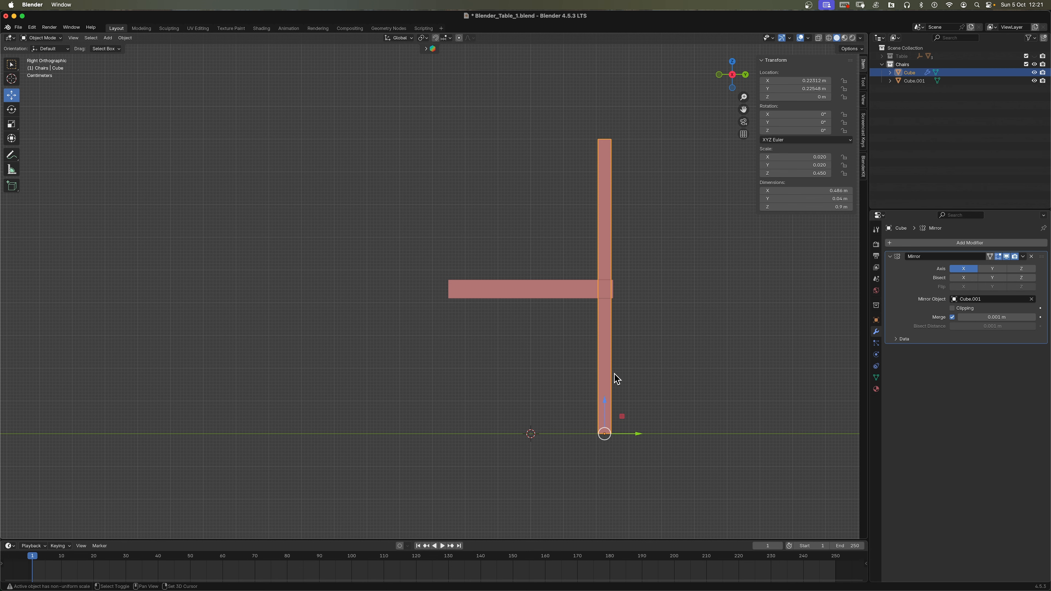
pyautogui.hotkey('shift', 'd')
pyautogui.rightClick(650, 331)
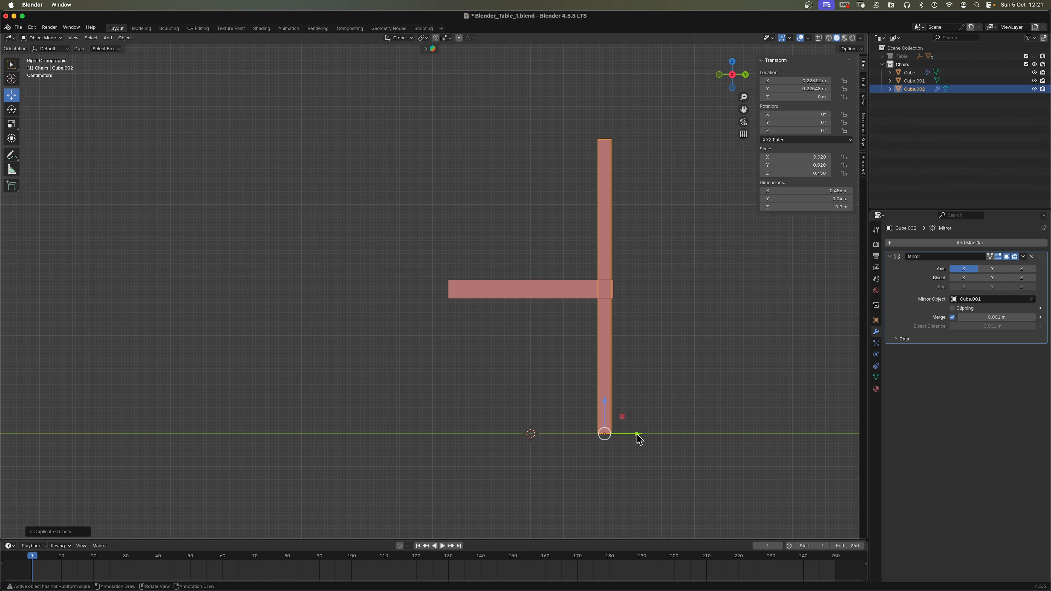
pyautogui.moveTo(630, 435); pyautogui.dragTo(483, 455)
# Shorten the front posts into legs by setting their Z dimension to 0.48 m, and deselect them.
pyautogui.moveTo(483, 455); pyautogui.dragTo(490, 396, button='middle')
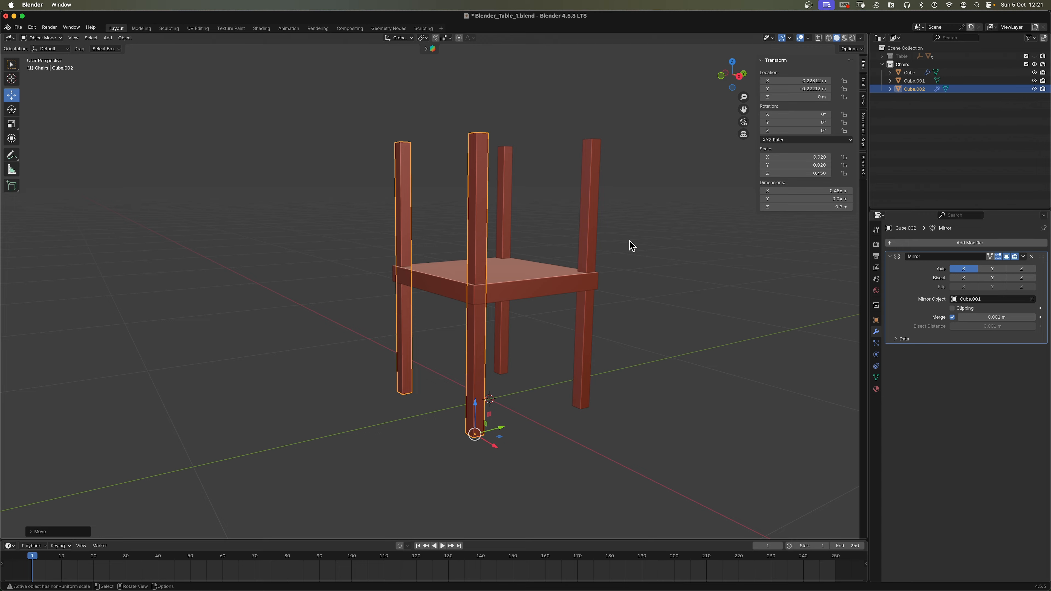
pyautogui.click(796, 207)
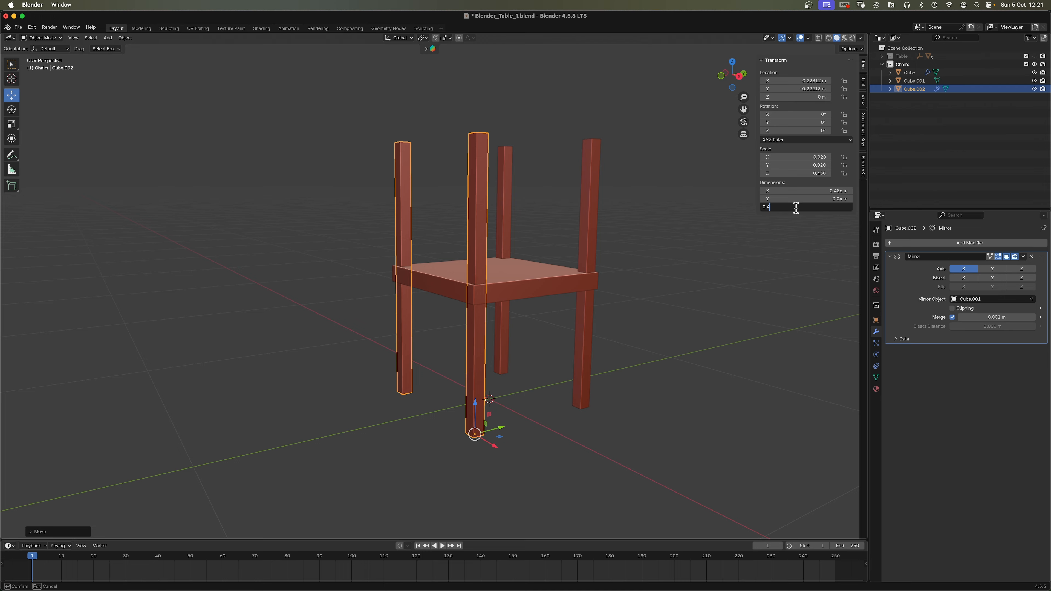
pyautogui.press('Return')
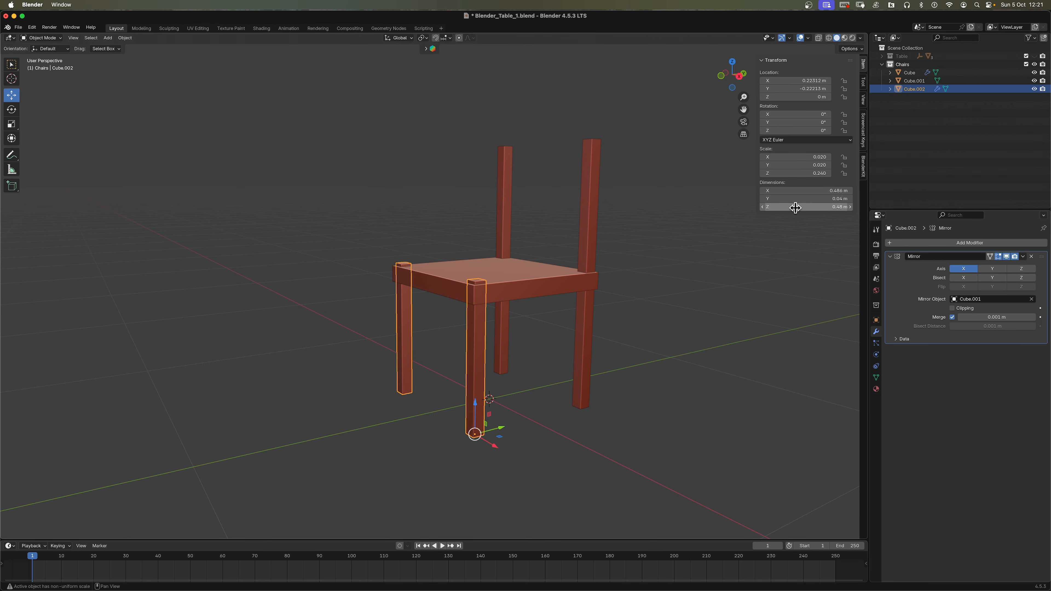
pyautogui.click(751, 298)
# Raise the seat slab along Z to about 0.482 m so it covers the tops of the front legs, and deselect it.
pyautogui.scroll(2, 709, 316)
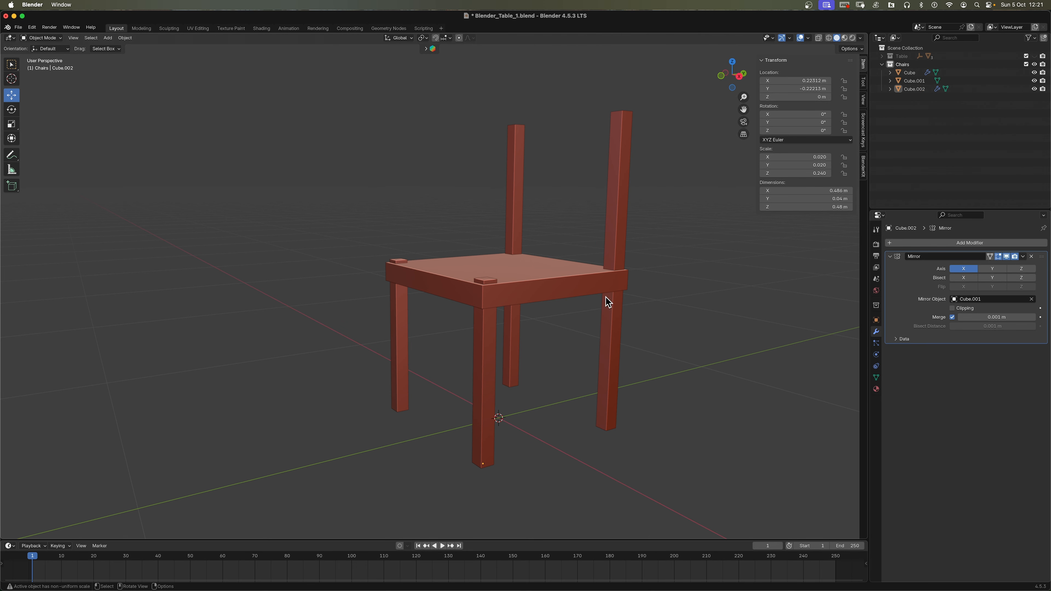
pyautogui.click(568, 292)
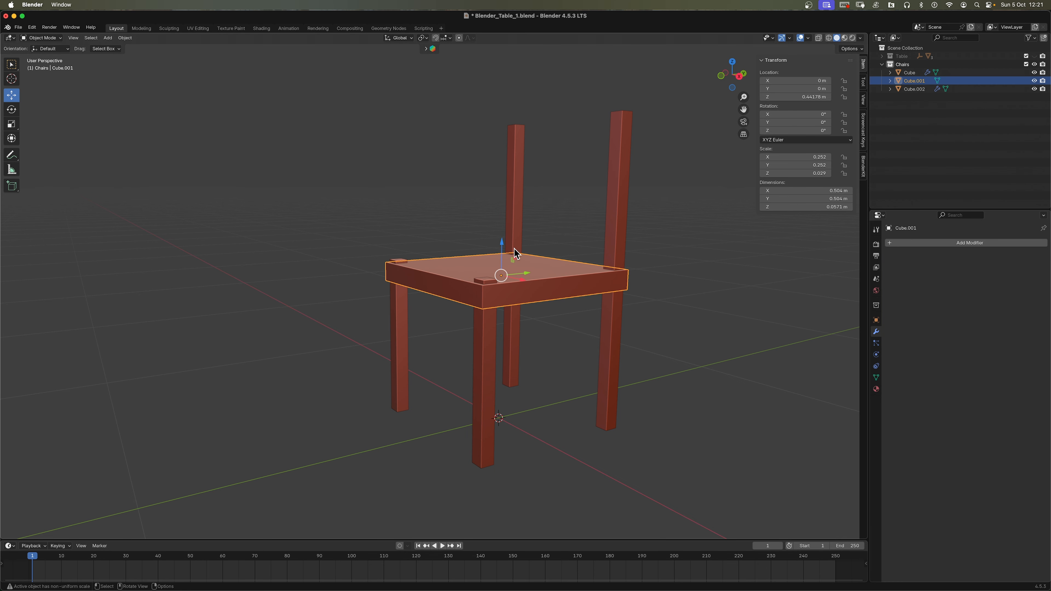
pyautogui.moveTo(503, 242); pyautogui.dragTo(501, 225)
pyautogui.click(653, 257)
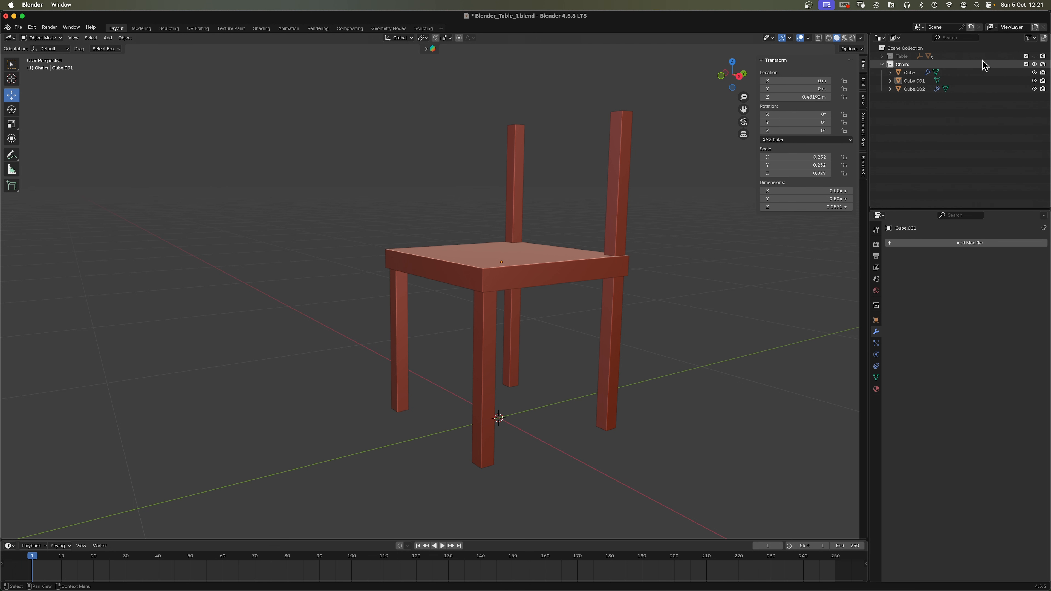
# Show the Table collection and compare the chair's proportions with the table from the front, side and in perspective.
pyautogui.click(1034, 56)
pyautogui.moveTo(776, 230); pyautogui.dragTo(702, 271, button='middle')
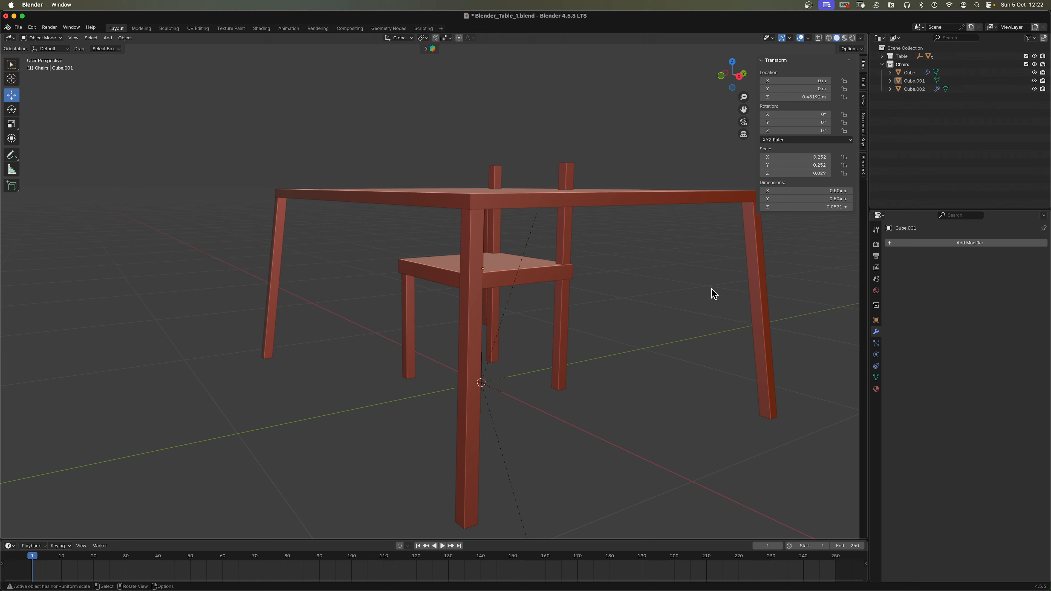
pyautogui.press('KP_1')
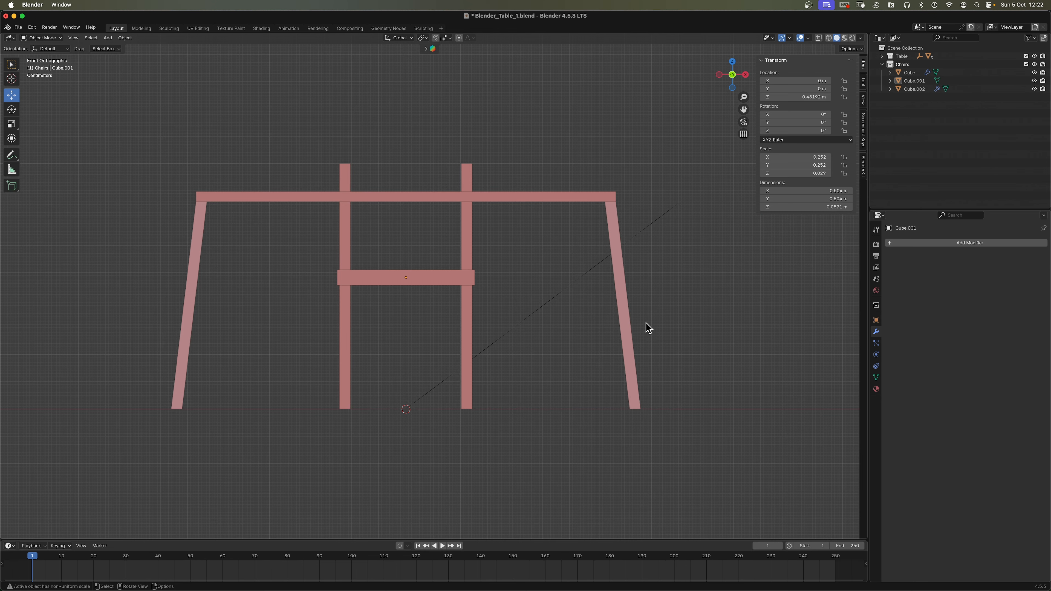
pyautogui.press('KP_3')
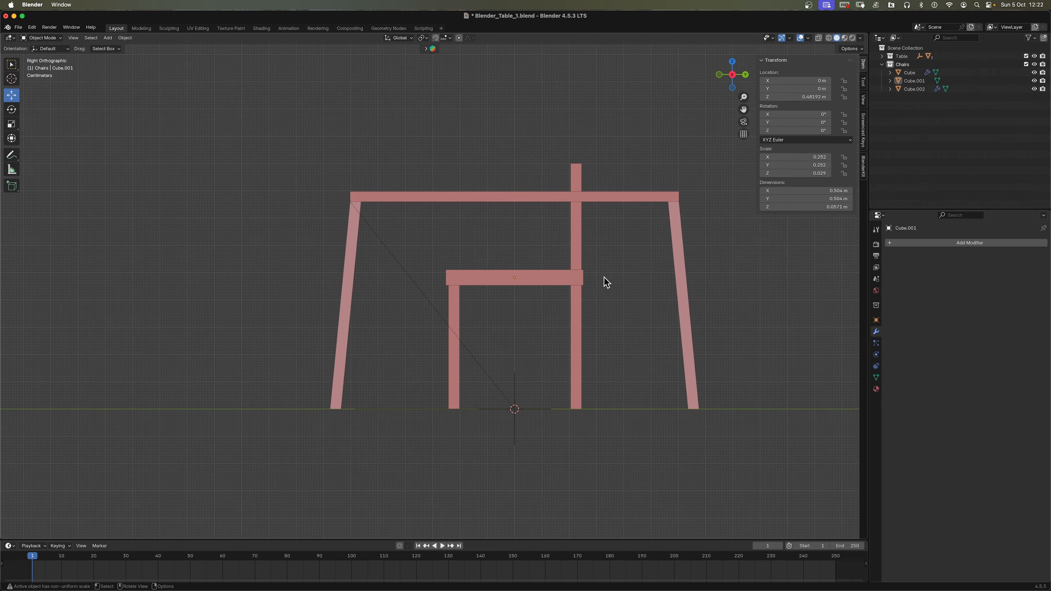
pyautogui.scroll(-4, 606, 282)
pyautogui.moveTo(554, 289); pyautogui.dragTo(587, 310, button='middle')
pyautogui.keyDown('ctrl'); pyautogui.moveTo(581, 268); pyautogui.dragTo(561, 137, button='middle'); pyautogui.keyUp('ctrl')
# Raise the top face of the back post along Z in Edit Mode, making the mirrored posts about 0.97 m tall.
pyautogui.click(541, 165)
pyautogui.press('Tab')
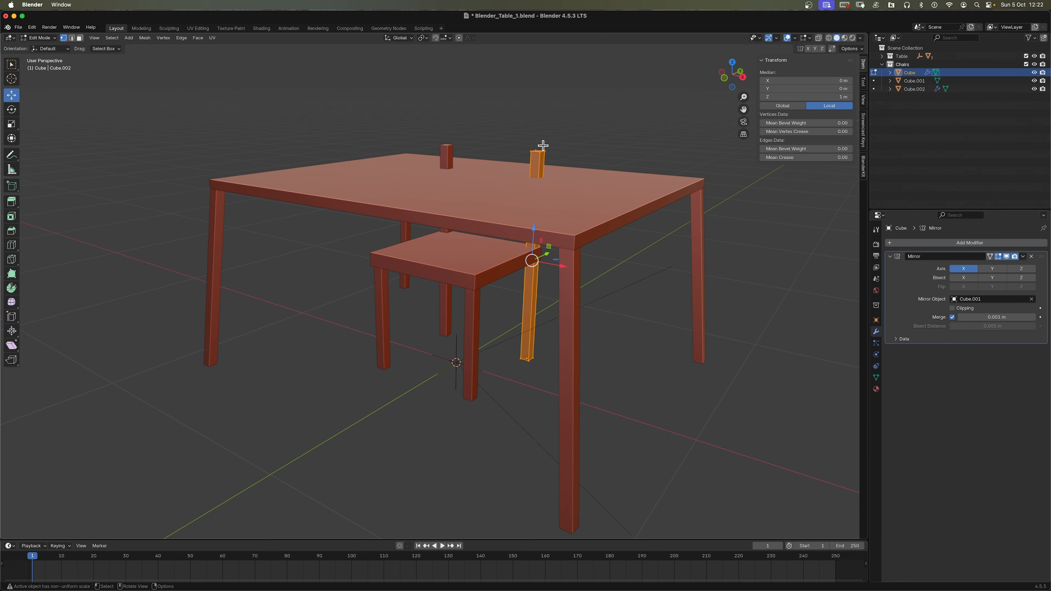
pyautogui.click(539, 151)
pyautogui.keyDown('shift'); pyautogui.moveTo(550, 137); pyautogui.dragTo(495, 311, button='middle'); pyautogui.keyUp('shift')
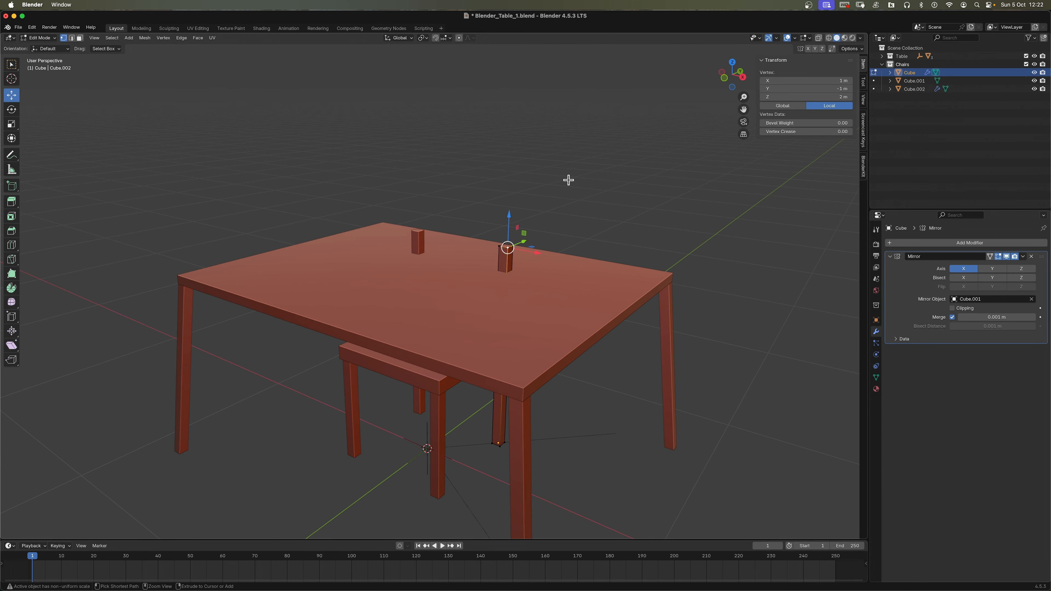
pyautogui.keyDown('ctrl'); pyautogui.moveTo(568, 179); pyautogui.dragTo(485, 161, button='middle'); pyautogui.keyUp('ctrl')
pyautogui.click(80, 37)
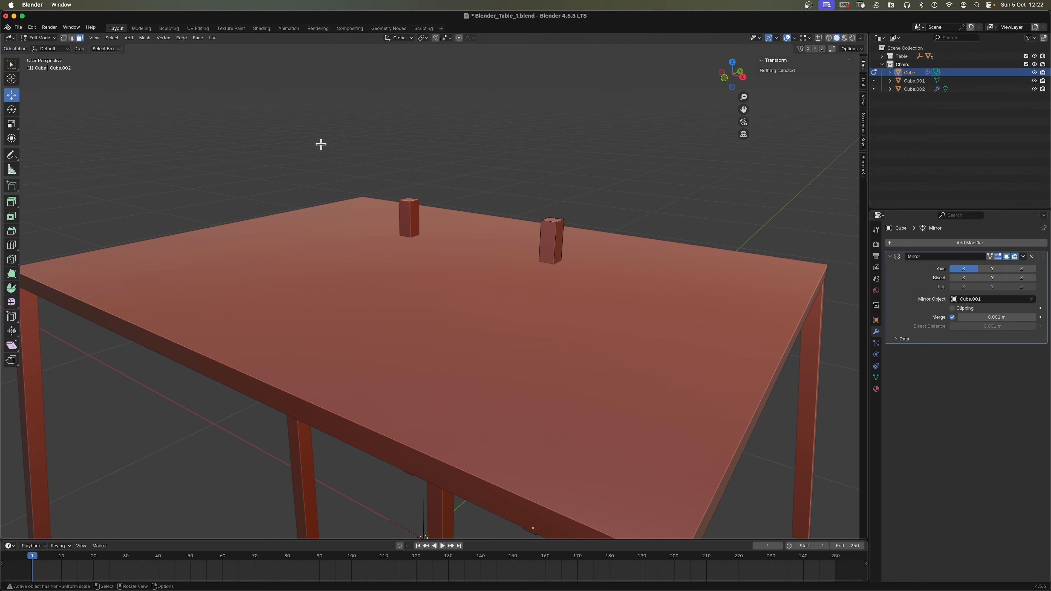
pyautogui.click(558, 229)
pyautogui.click(554, 222)
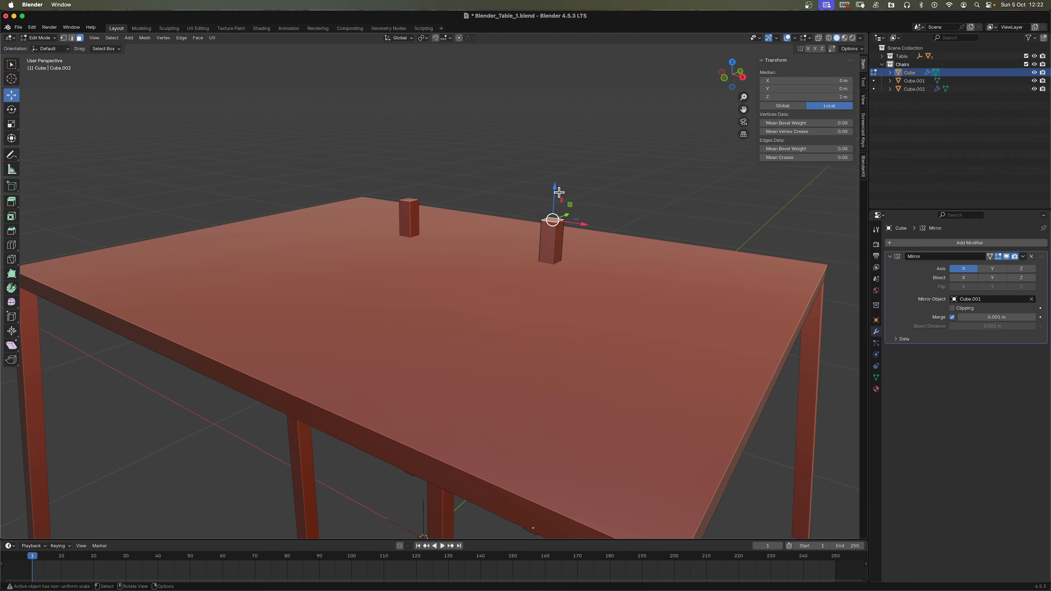
pyautogui.press('g')
pyautogui.press('z')
pyautogui.click(581, 182)
pyautogui.press('Tab')
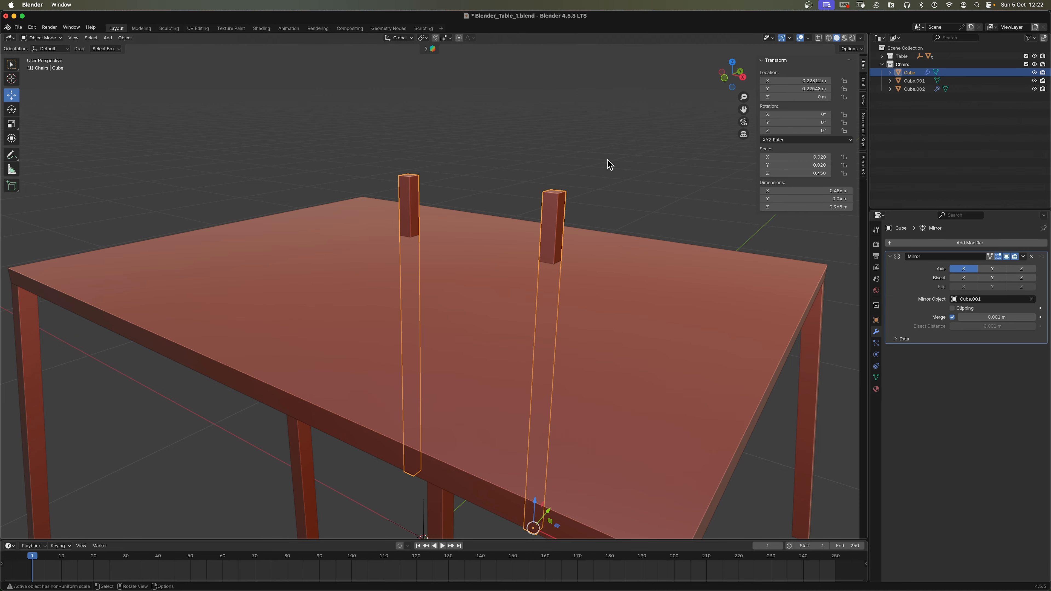
# Compare the lengthened back posts with the table from the side and front, and hide the Table collection.
pyautogui.scroll(-5, 586, 246)
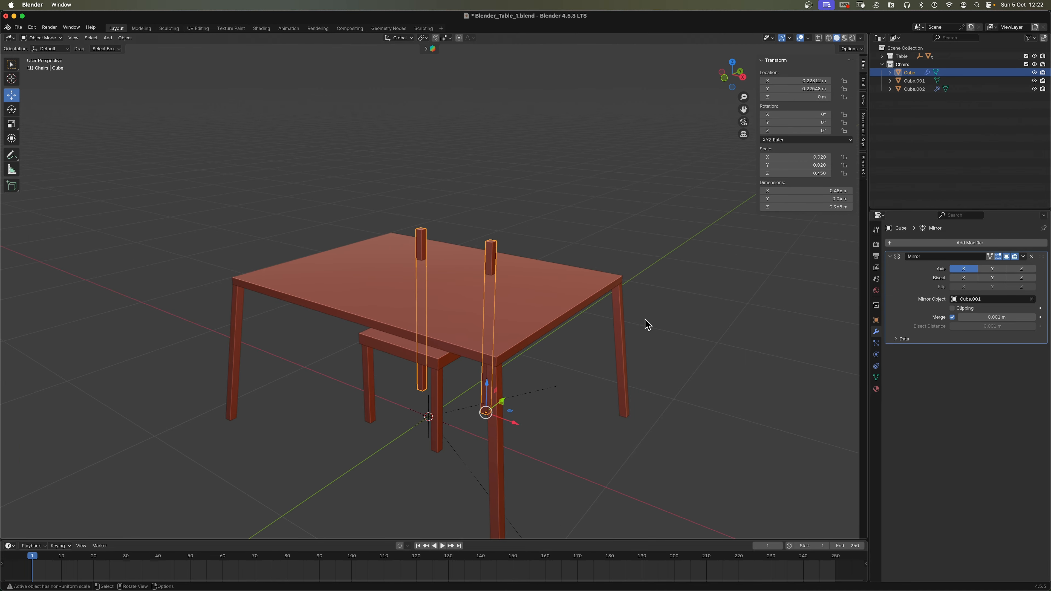
pyautogui.press('KP_3')
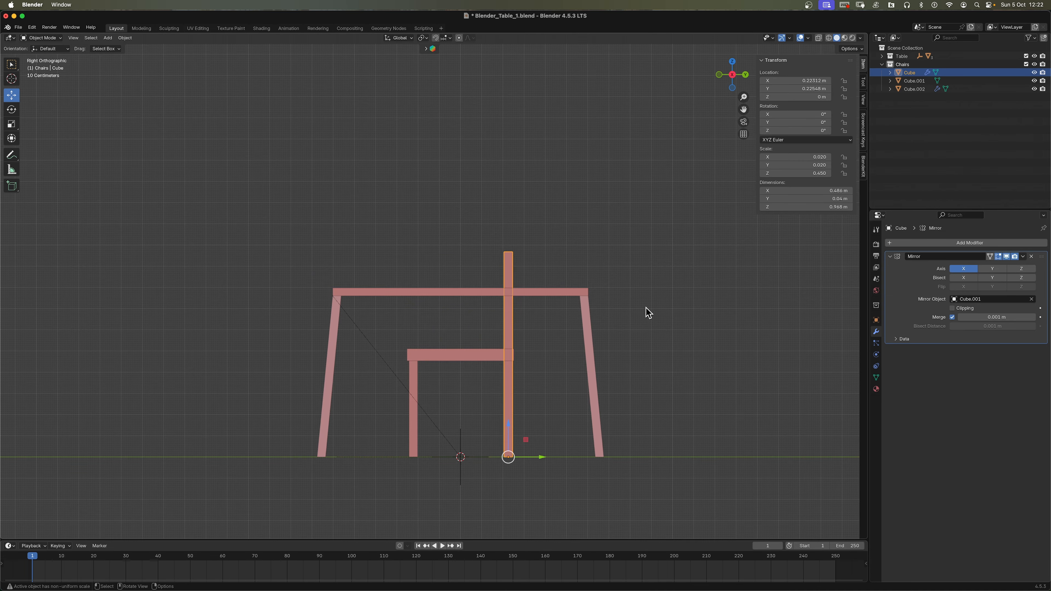
pyautogui.press('KP_1')
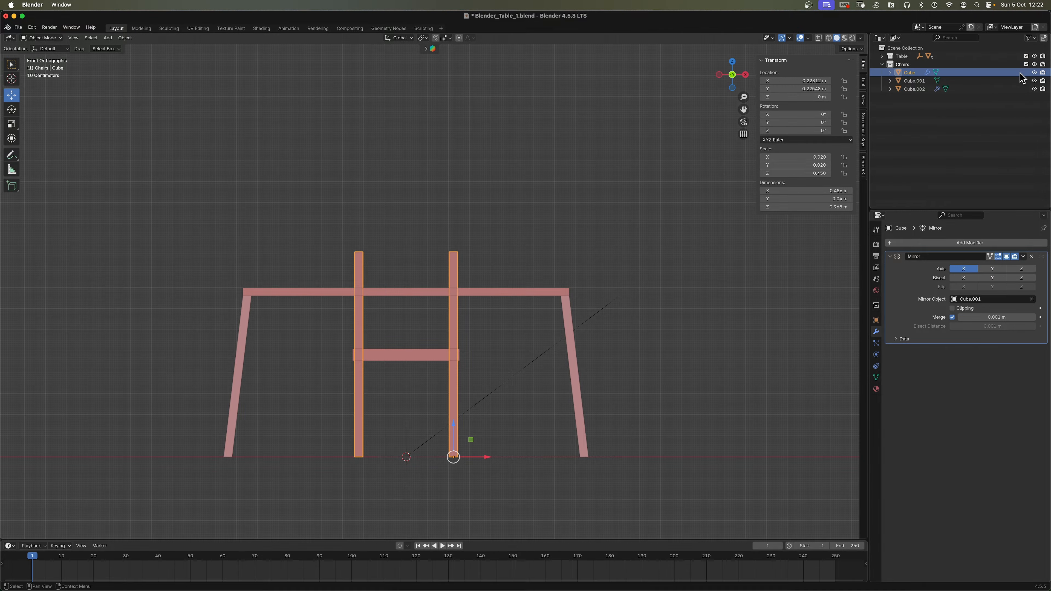
pyautogui.click(1033, 65)
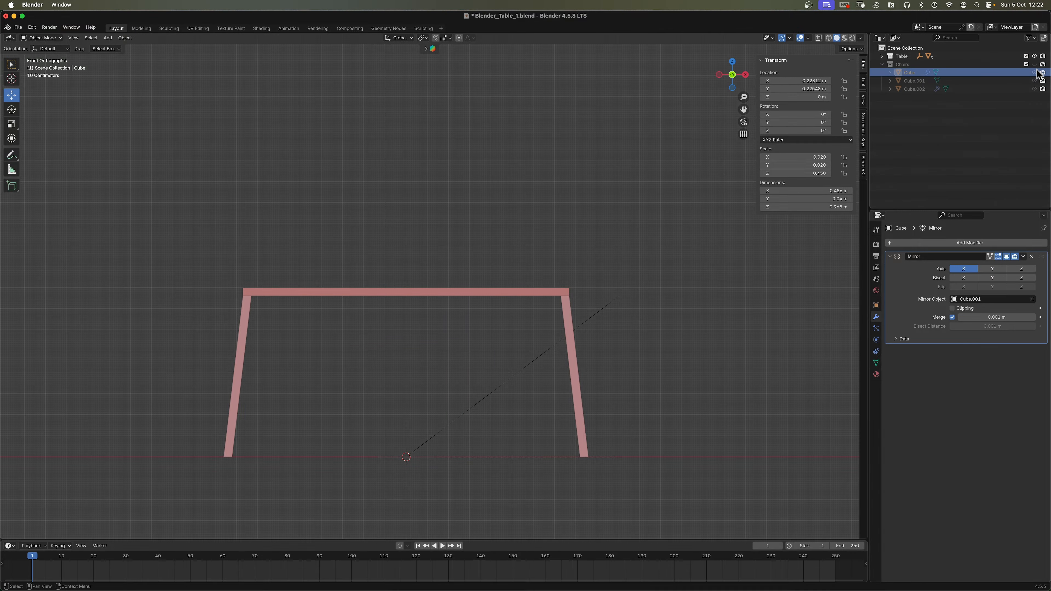
pyautogui.click(1034, 65)
pyautogui.click(1035, 56)
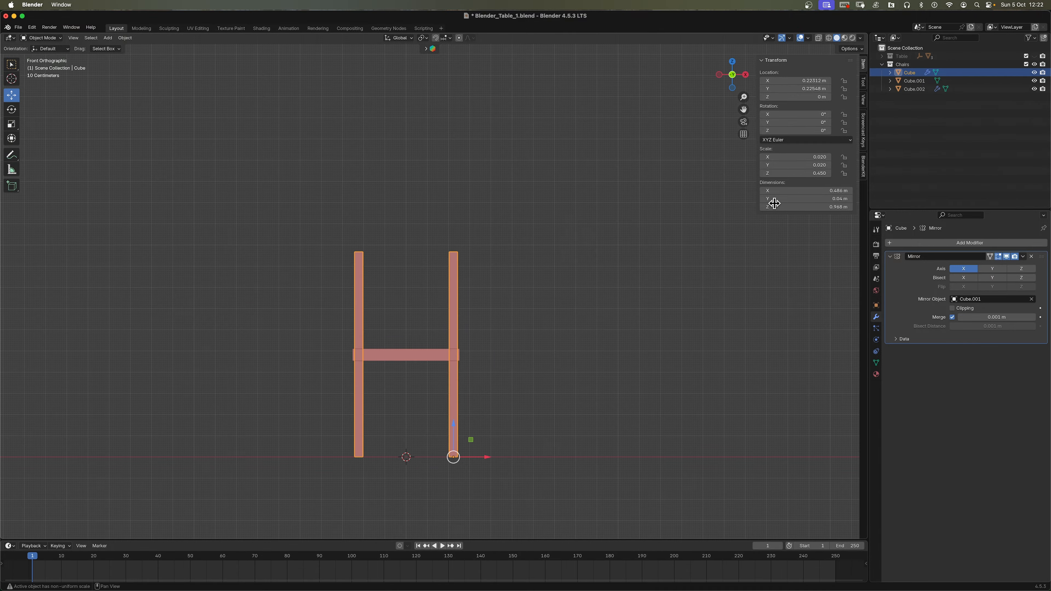
pyautogui.scroll(-3, 607, 336)
pyautogui.moveTo(606, 336); pyautogui.dragTo(488, 284, button='middle')
pyautogui.press('Tab')
pyautogui.press('Tab')
pyautogui.click(557, 311)
pyautogui.click(488, 285)
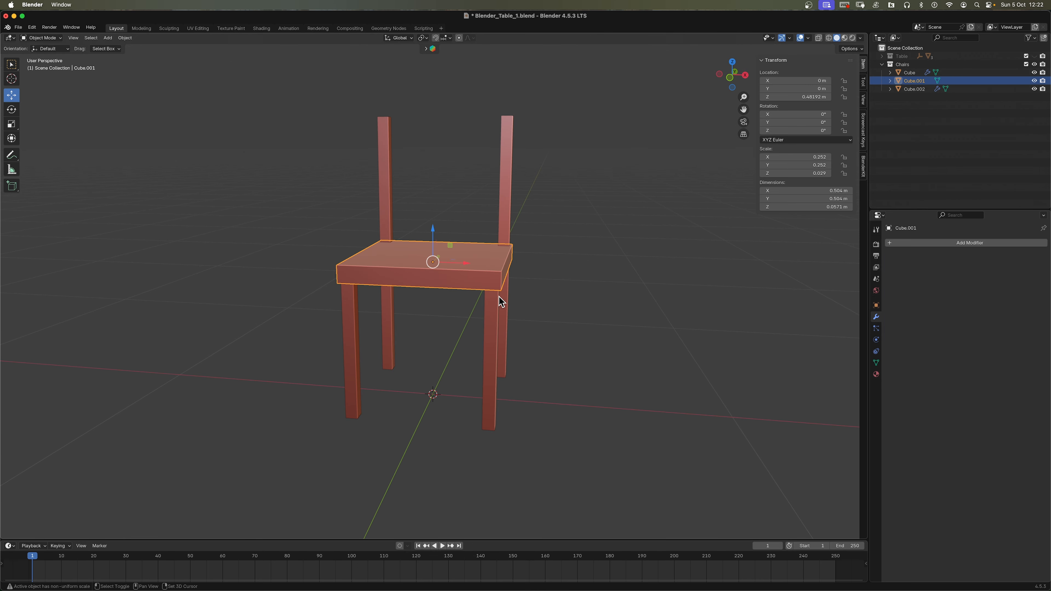
pyautogui.click(572, 284)
# Lower the seat slab's top face along Z in Edit Mode, thinning the seat to about 0.037 m.
pyautogui.scroll(4, 570, 228)
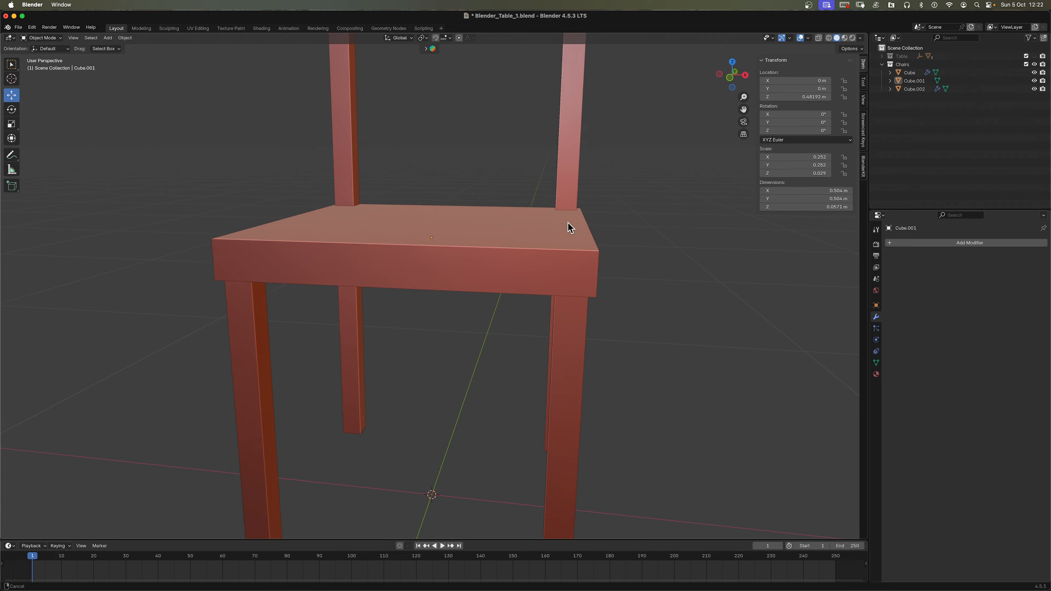
pyautogui.scroll(-1, 578, 251)
pyautogui.click(538, 261)
pyautogui.press('Tab')
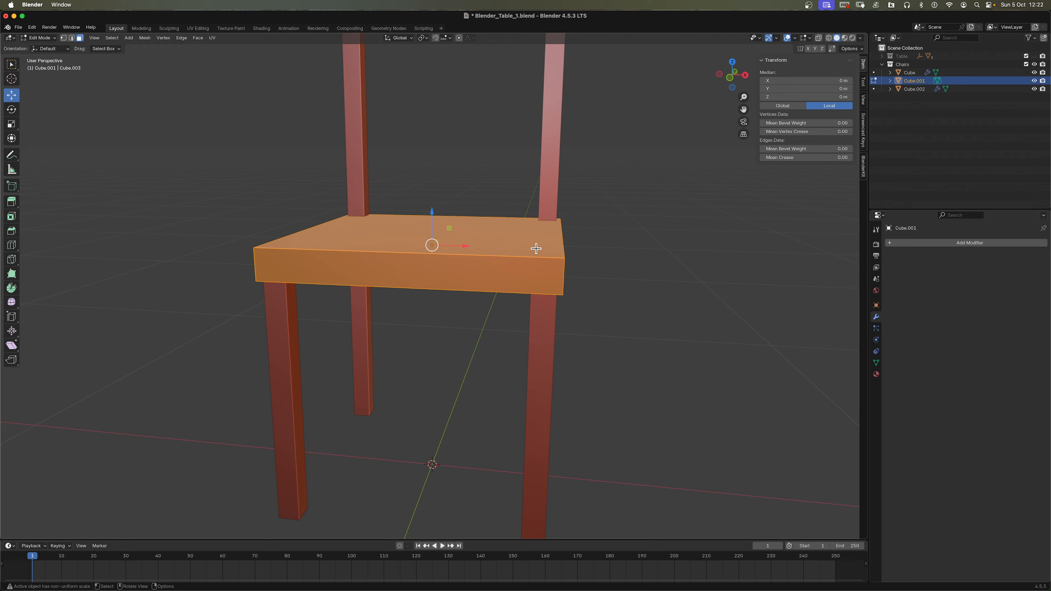
pyautogui.click(537, 249)
pyautogui.moveTo(428, 201); pyautogui.dragTo(431, 216)
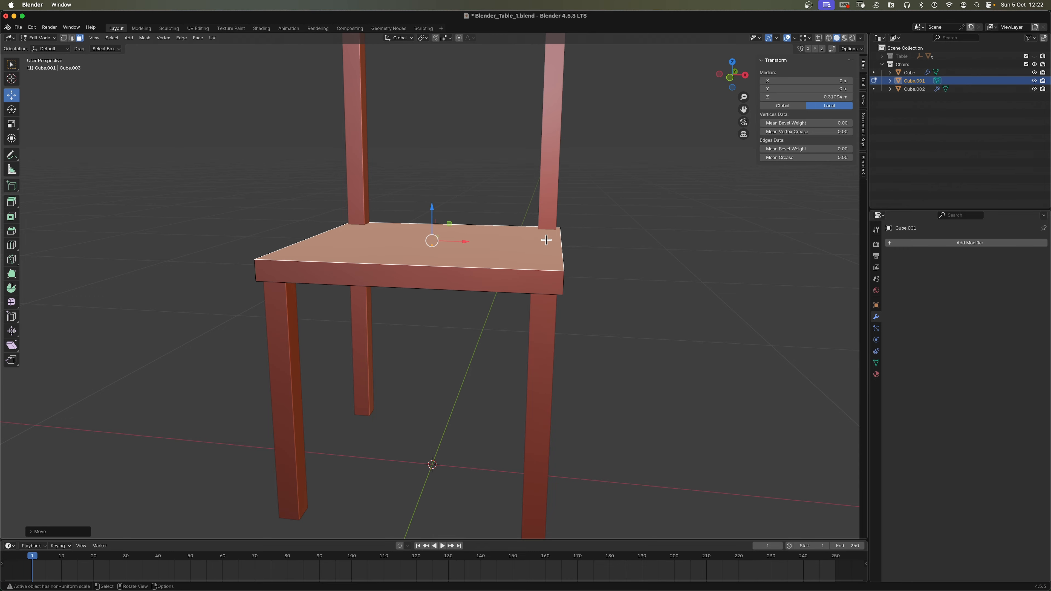
pyautogui.press('Tab')
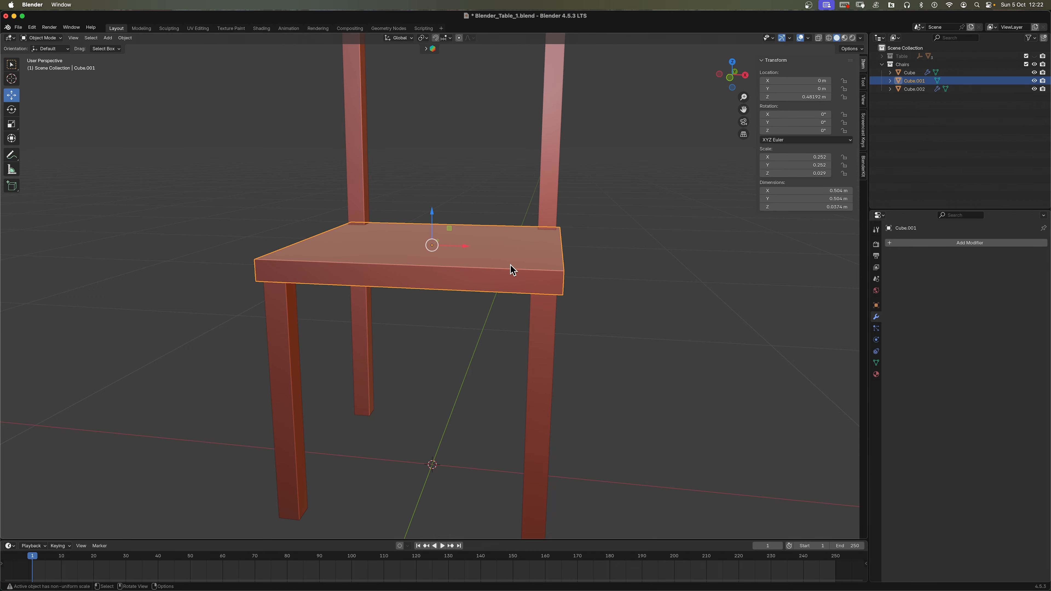
# Duplicate the seat slab and raise the copy above the seat to about 0.621 m in Z.
pyautogui.hotkey('shift', 'd')
pyautogui.rightClick(527, 206)
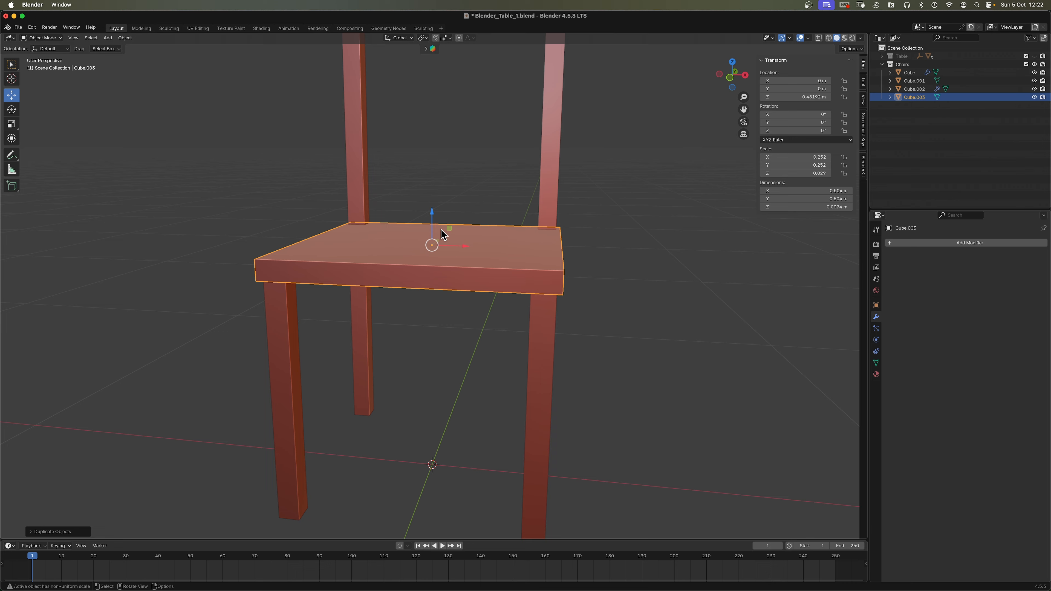
pyautogui.moveTo(436, 226); pyautogui.dragTo(436, 140)
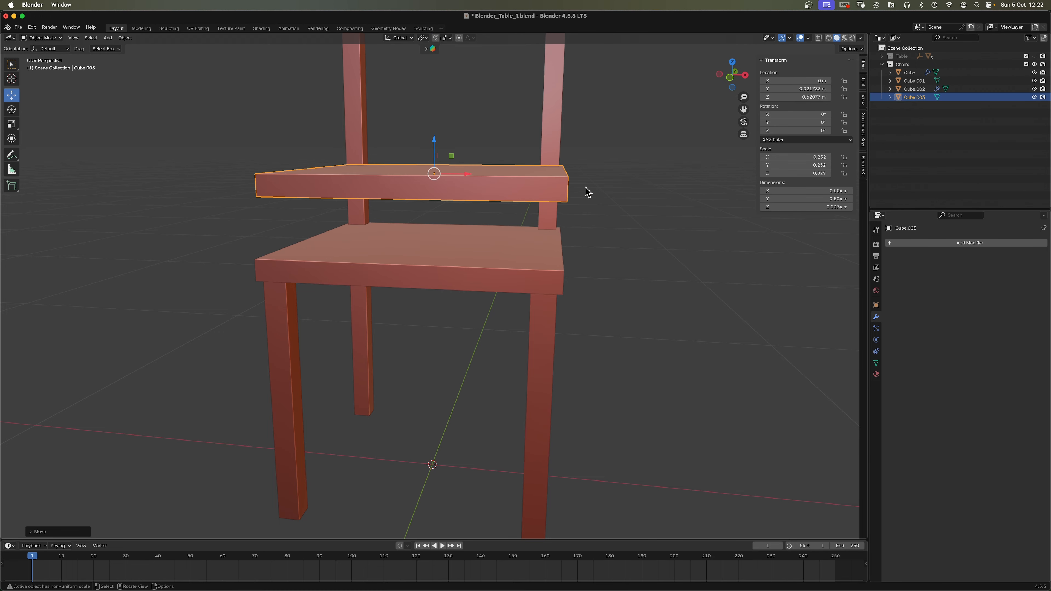
# Scale the raised slab along Y into a rail about 0.049 m deep and move it to about 0.231 m in Y, at the back posts.
pyautogui.moveTo(556, 194); pyautogui.dragTo(500, 315, button='middle')
pyautogui.press('s')
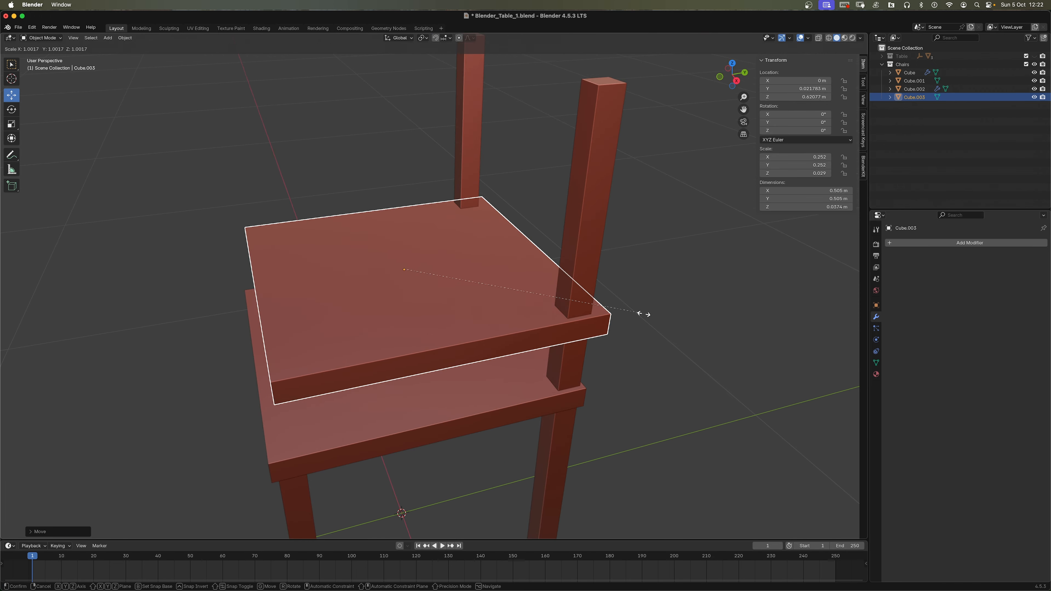
pyautogui.press('y')
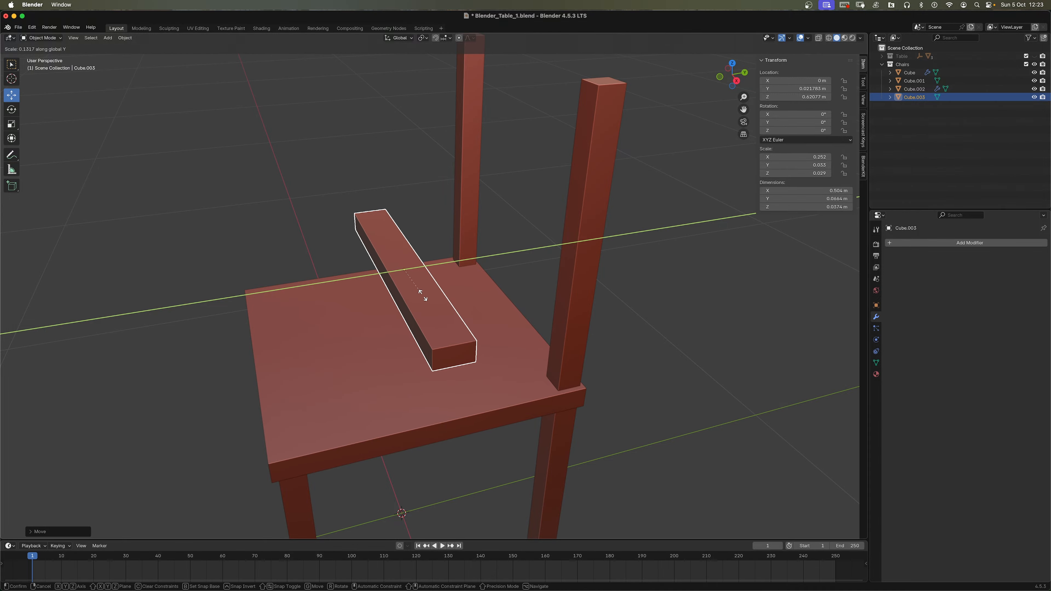
pyautogui.click(409, 234)
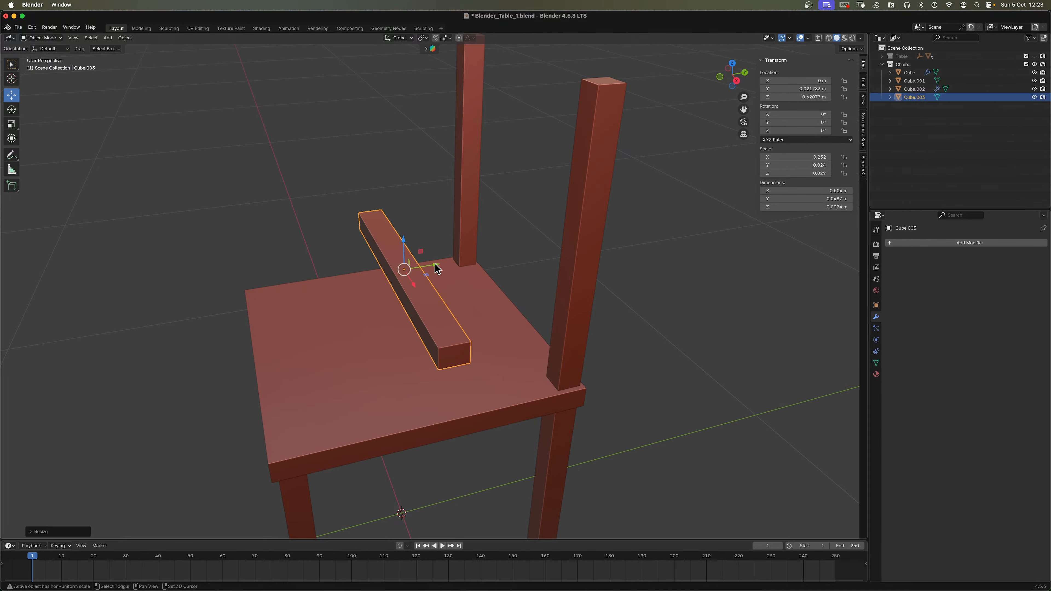
pyautogui.moveTo(435, 266); pyautogui.dragTo(545, 262)
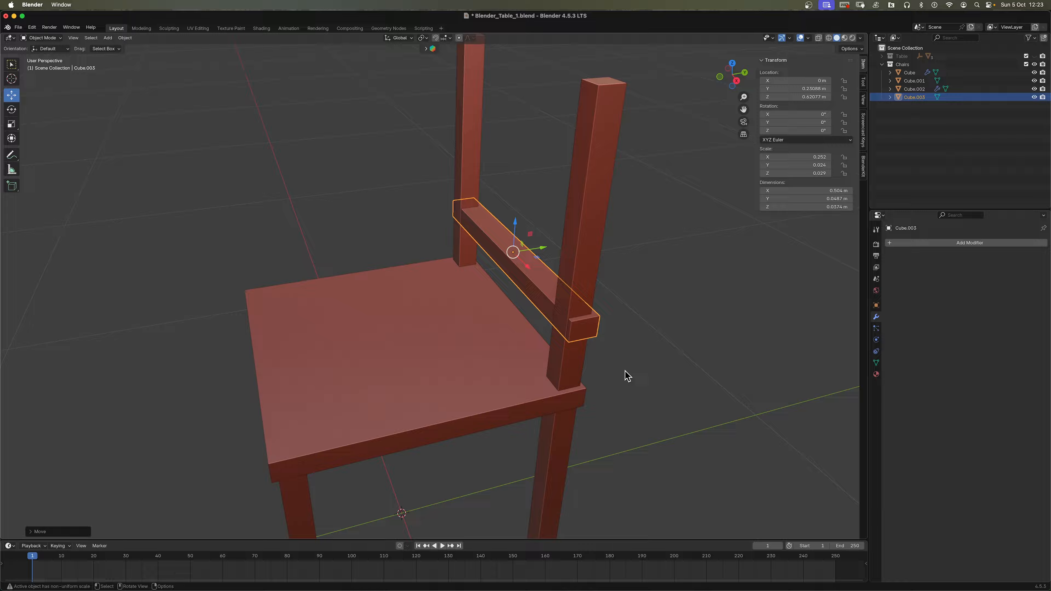
# Scale the backrest rail along X to about 0.475 m so its ends sit within the back posts.
pyautogui.press('s')
pyautogui.press('x')
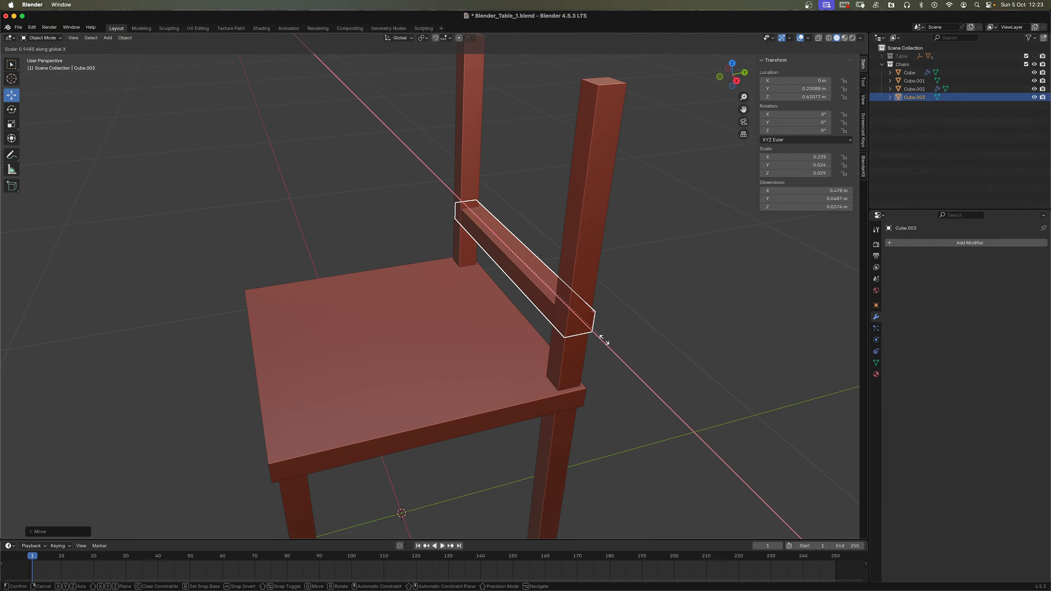
pyautogui.click(600, 334)
pyautogui.moveTo(599, 331); pyautogui.dragTo(545, 347, button='middle')
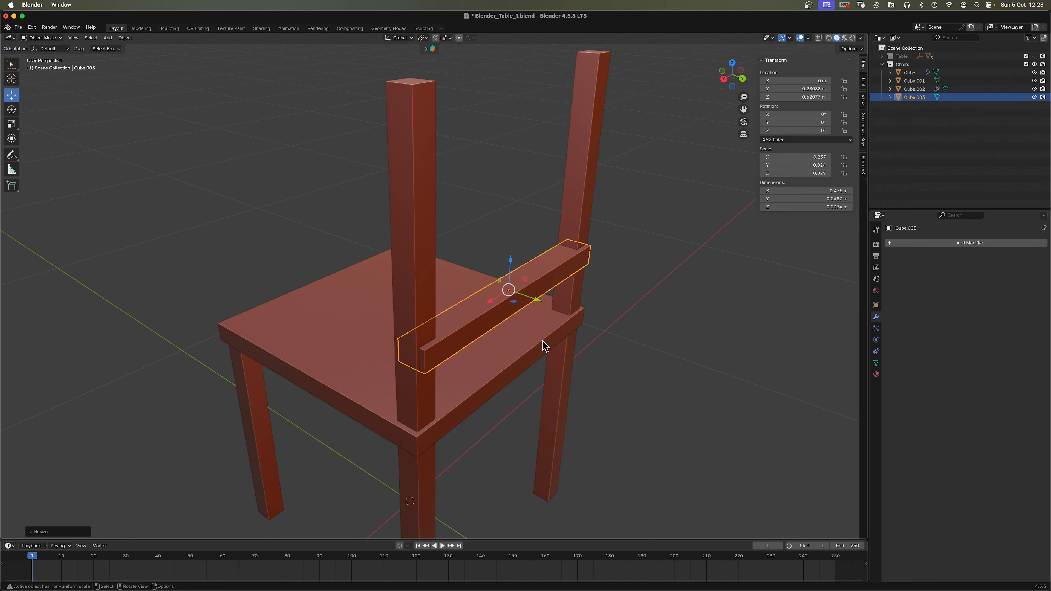
# Move the backrest rail's rear face inward along Y in Edit Mode, thinning the rail to about 0.031 m deep.
pyautogui.press('Tab')
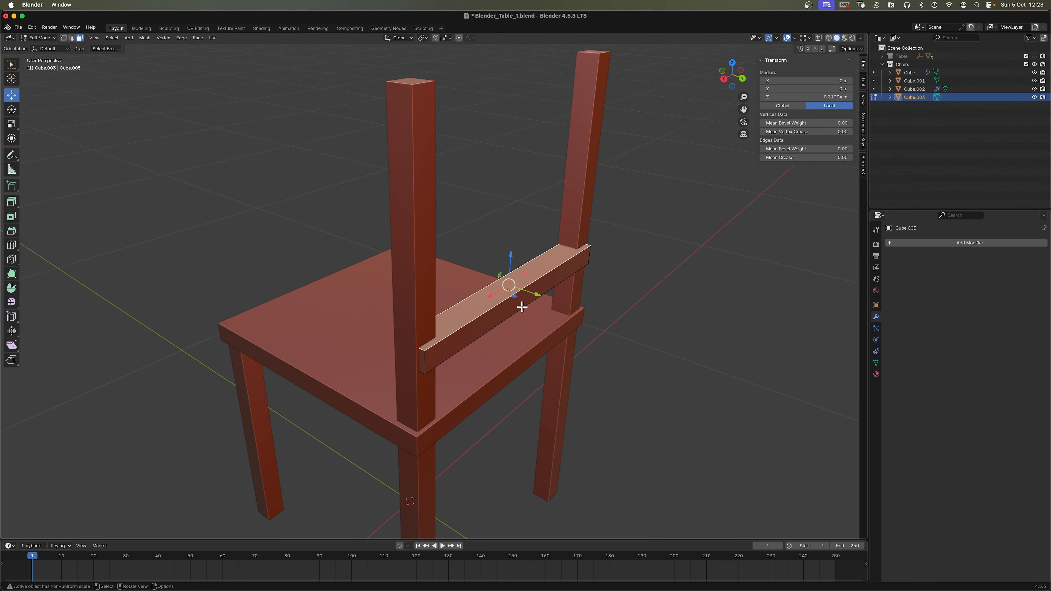
pyautogui.click(522, 307)
pyautogui.press('g')
pyautogui.press('y')
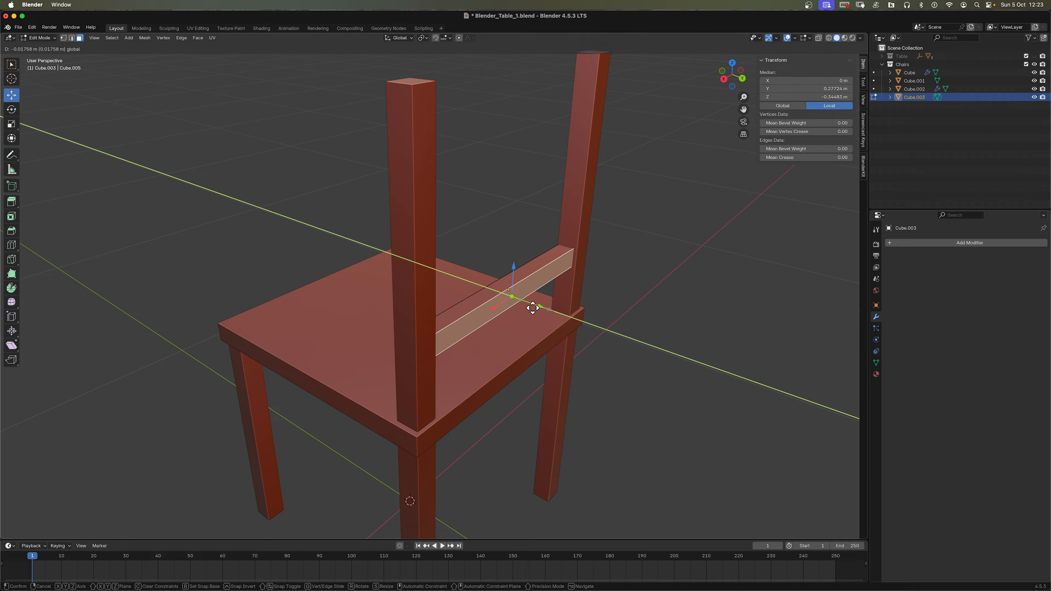
pyautogui.click(533, 307)
pyautogui.press('Tab')
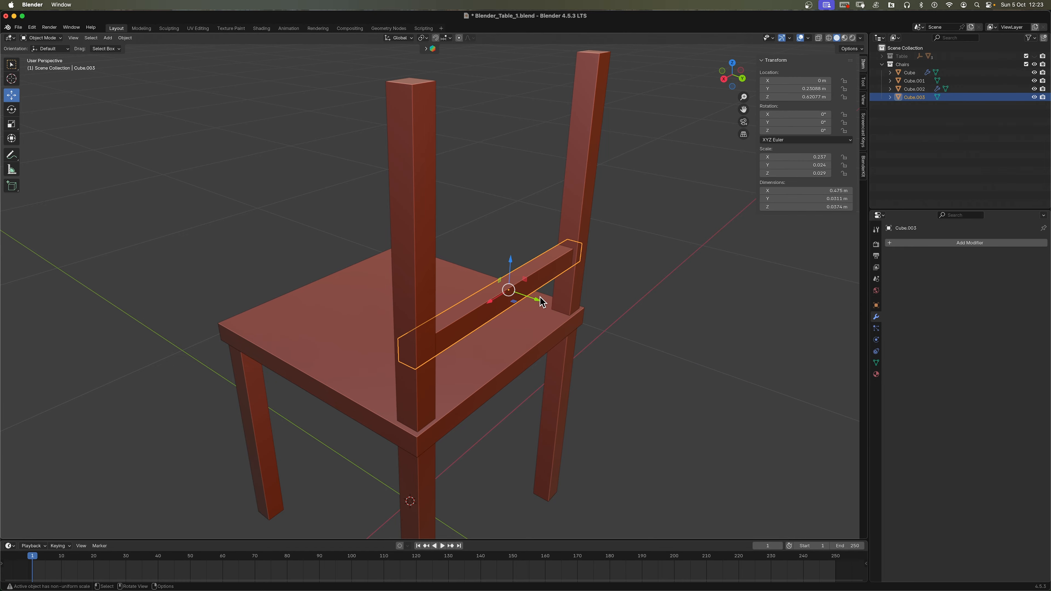
# Move the backrest rail along Y to about 0.234 m, centring it within the back posts.
pyautogui.press('g')
pyautogui.press('y')
pyautogui.click(542, 299)
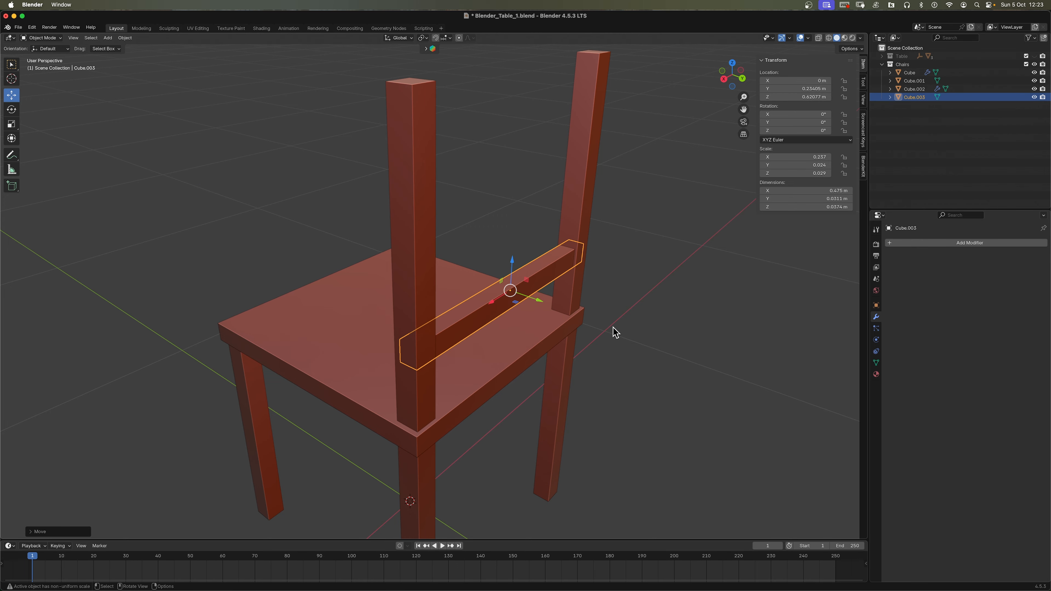
pyautogui.click(615, 332)
# Lower the backrest rail toward the seat to about 0.592 m in Z.
pyautogui.moveTo(666, 342); pyautogui.dragTo(665, 310, button='middle')
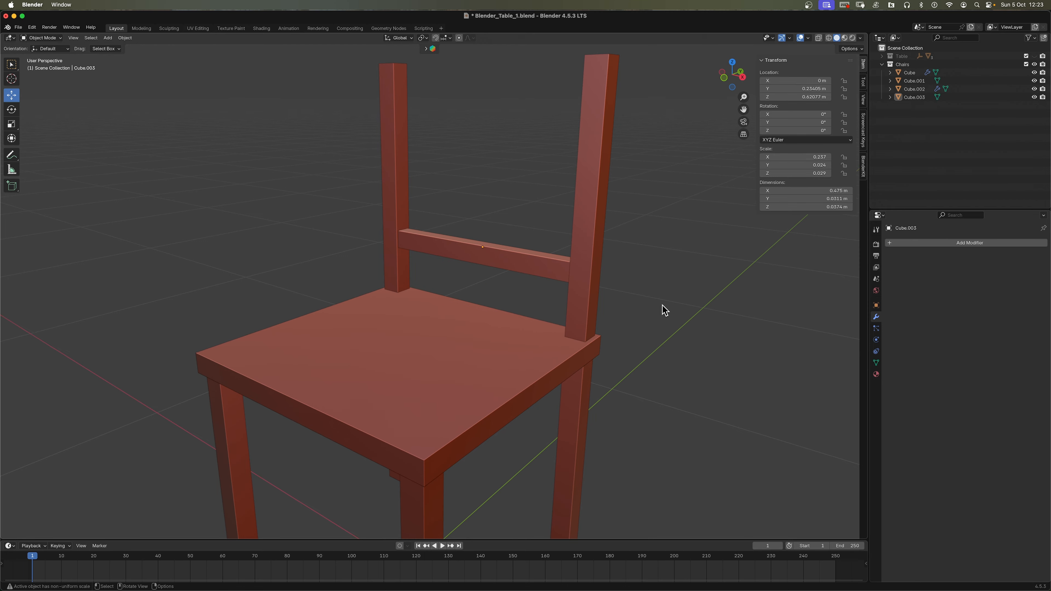
pyautogui.press('KP_1')
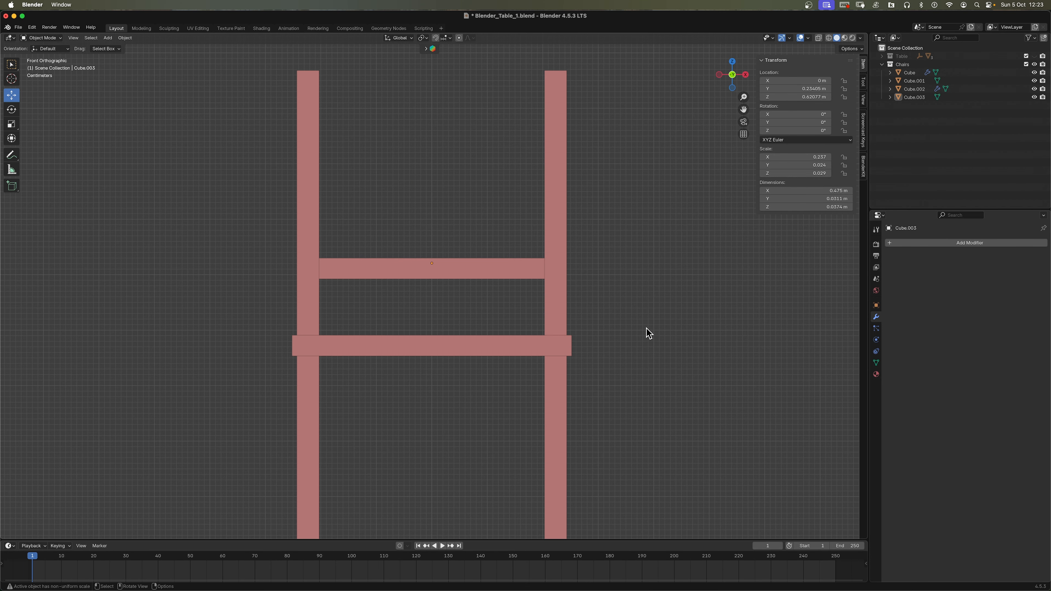
pyautogui.click(435, 277)
pyautogui.moveTo(432, 240)
pyautogui.mouseDown()
pyautogui.moveTo(432, 262)
pyautogui.moveTo(430, 249)
pyautogui.mouseUp()
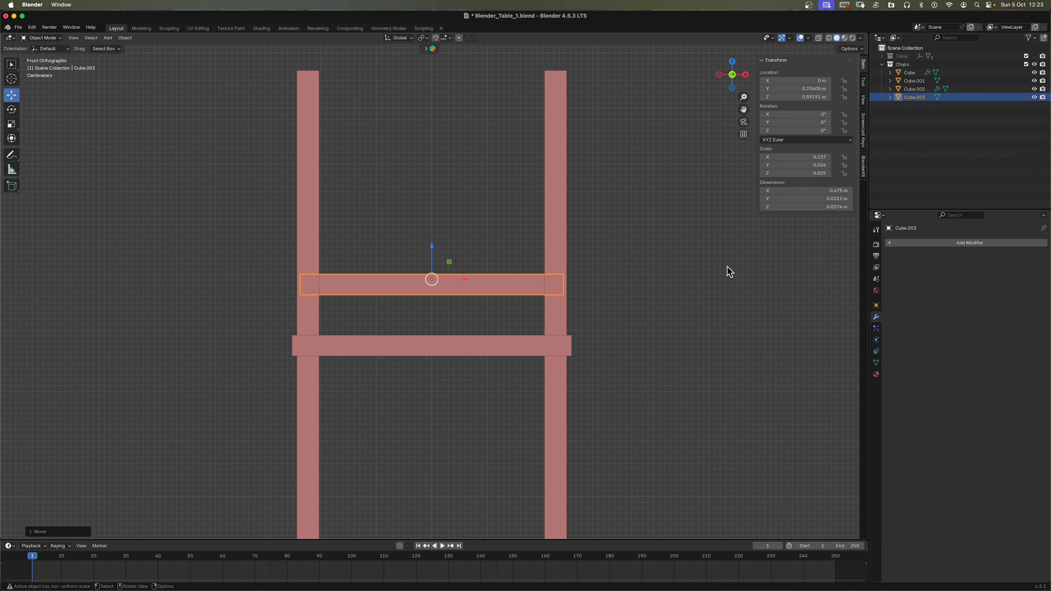
pyautogui.moveTo(666, 248); pyautogui.dragTo(648, 326, button='middle')
pyautogui.scroll(-3, 638, 323)
pyautogui.click(635, 323)
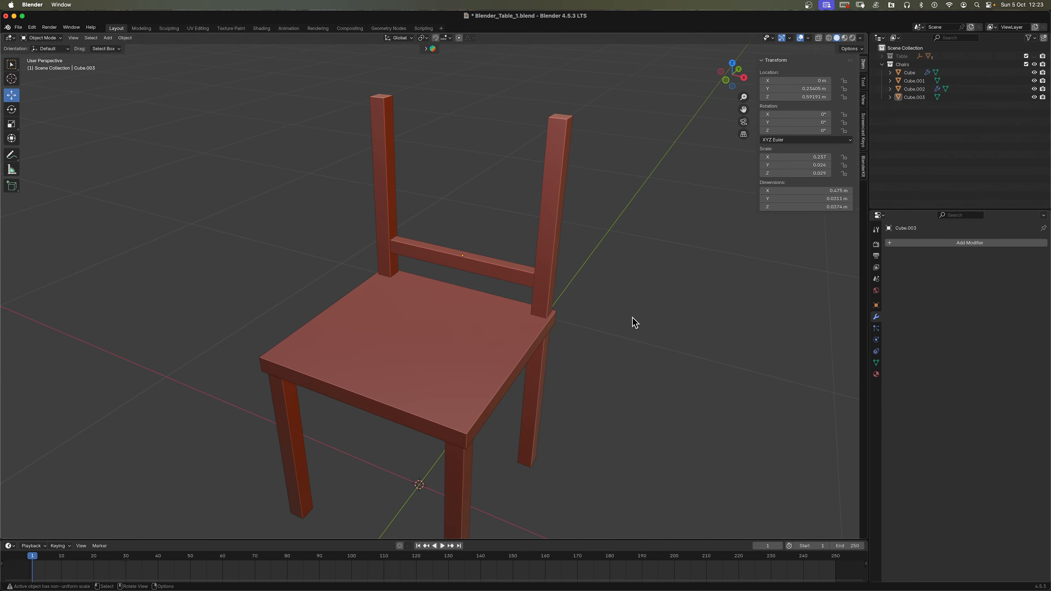
# Add an Array modifier to the backrest rail and set its relative offset factors to 0 on all axes.
pyautogui.click(504, 265)
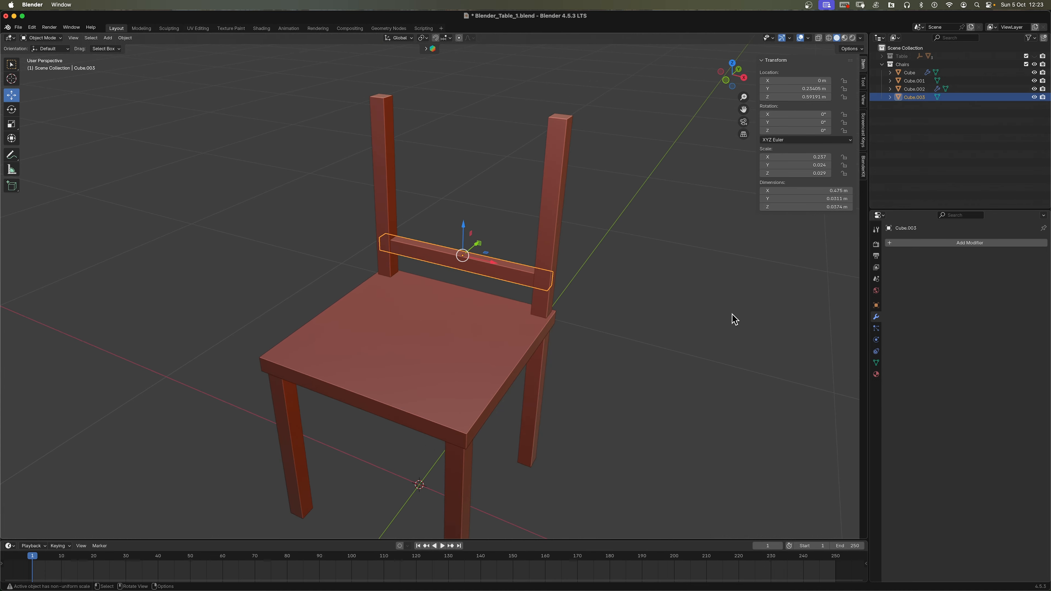
pyautogui.click(944, 243)
pyautogui.click(923, 243)
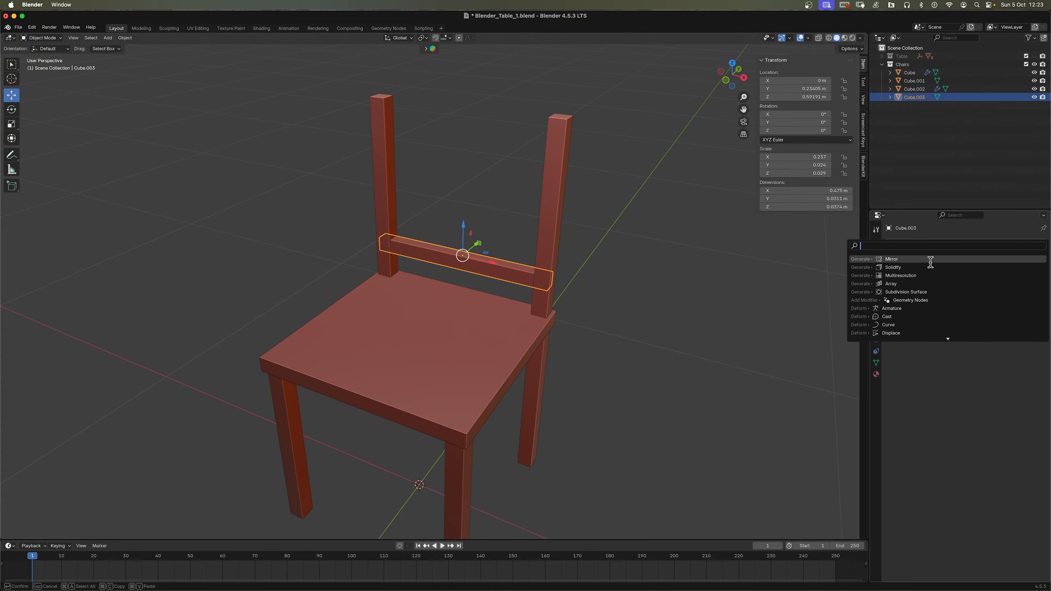
pyautogui.write('arr')
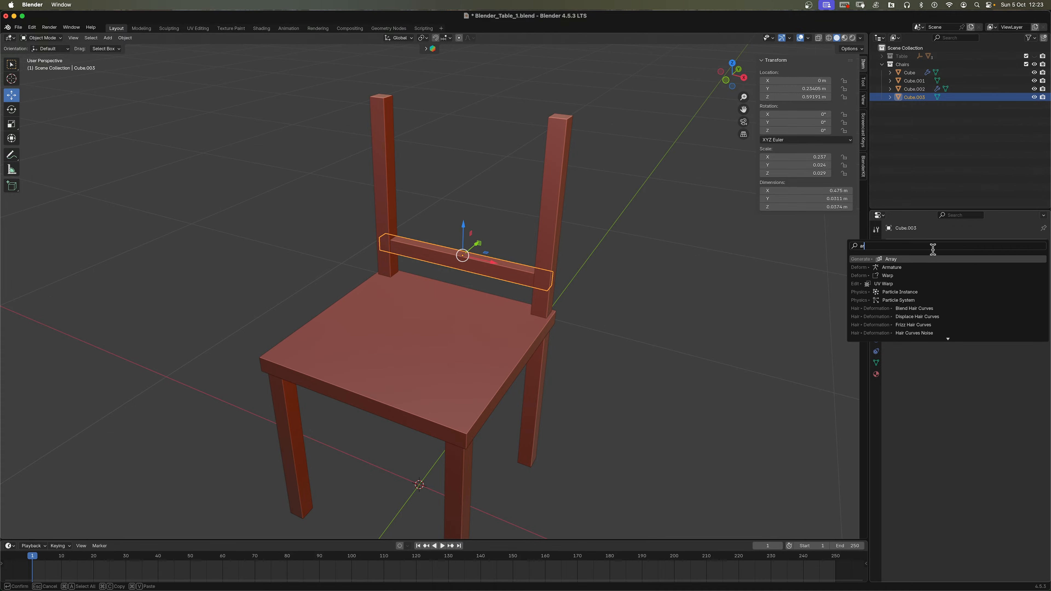
pyautogui.click(935, 258)
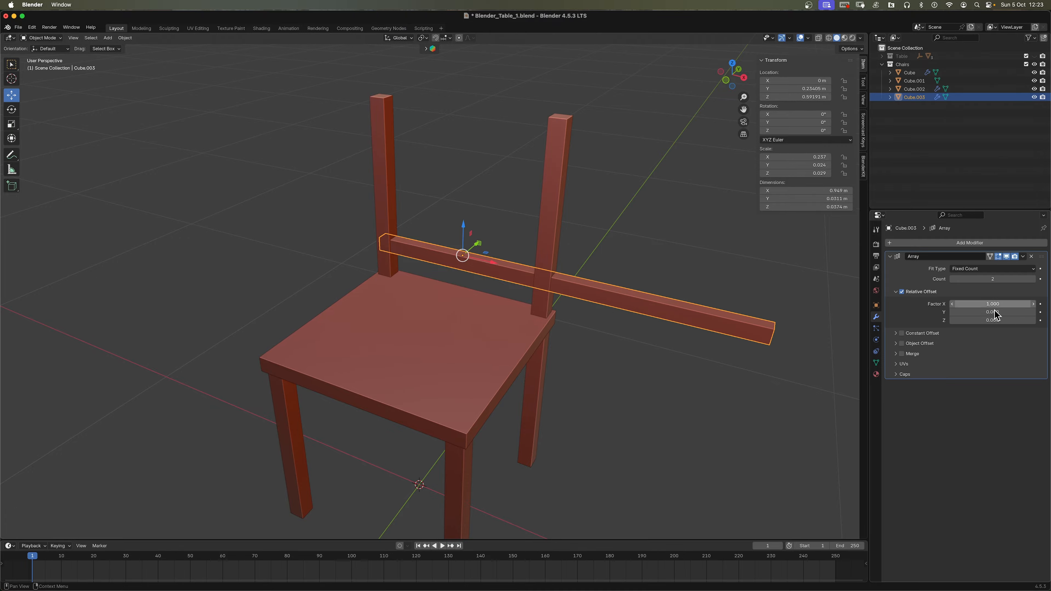
pyautogui.moveTo(983, 306); pyautogui.dragTo(967, 327)
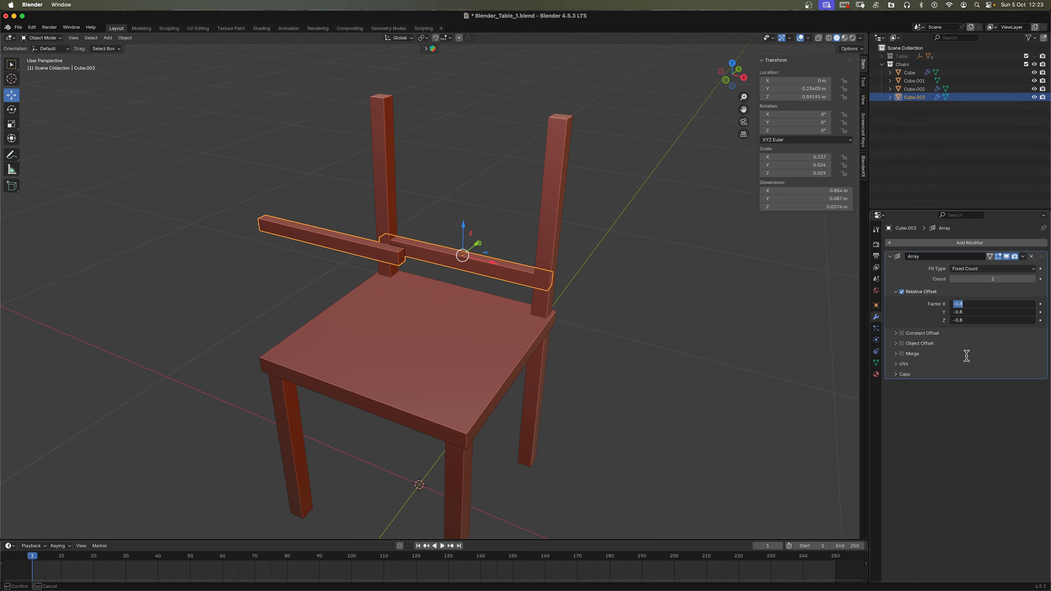
pyautogui.press('Return')
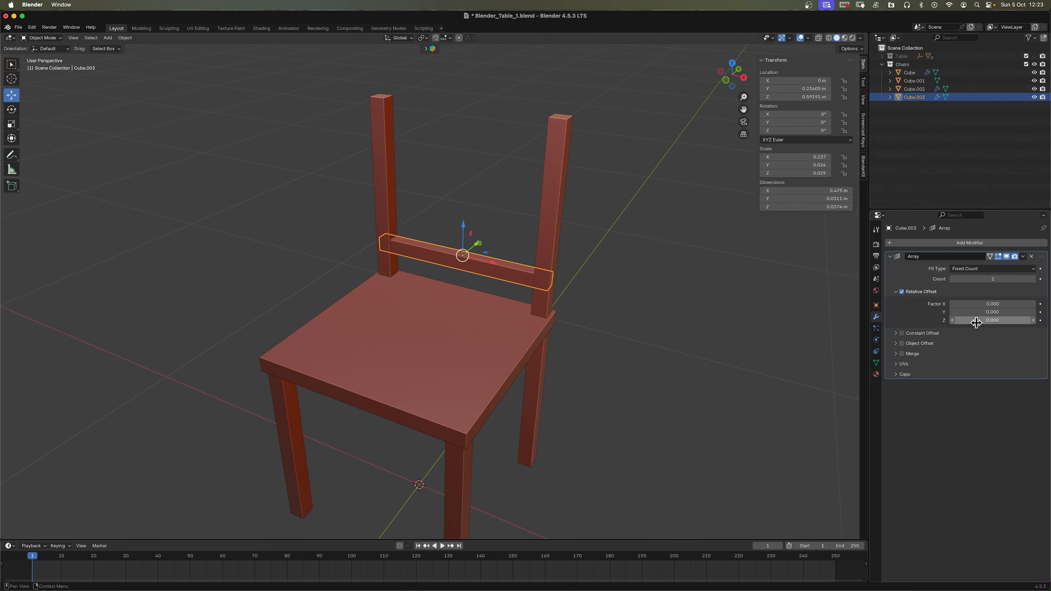
# Set the array's relative Z offset to 2.2 so the rail copies stack upward with gaps.
pyautogui.click(974, 320)
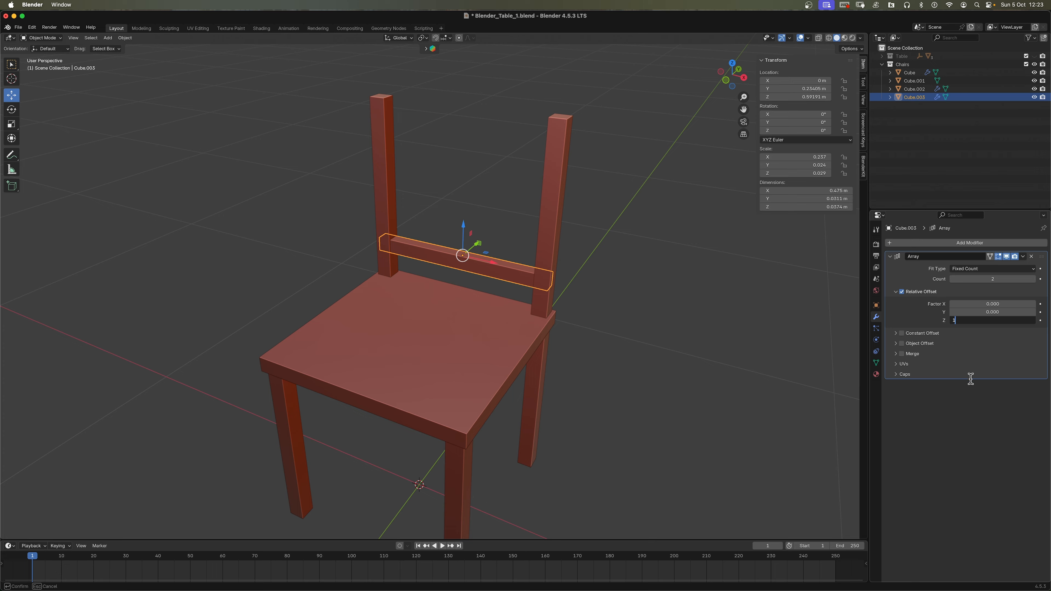
pyautogui.press('Return')
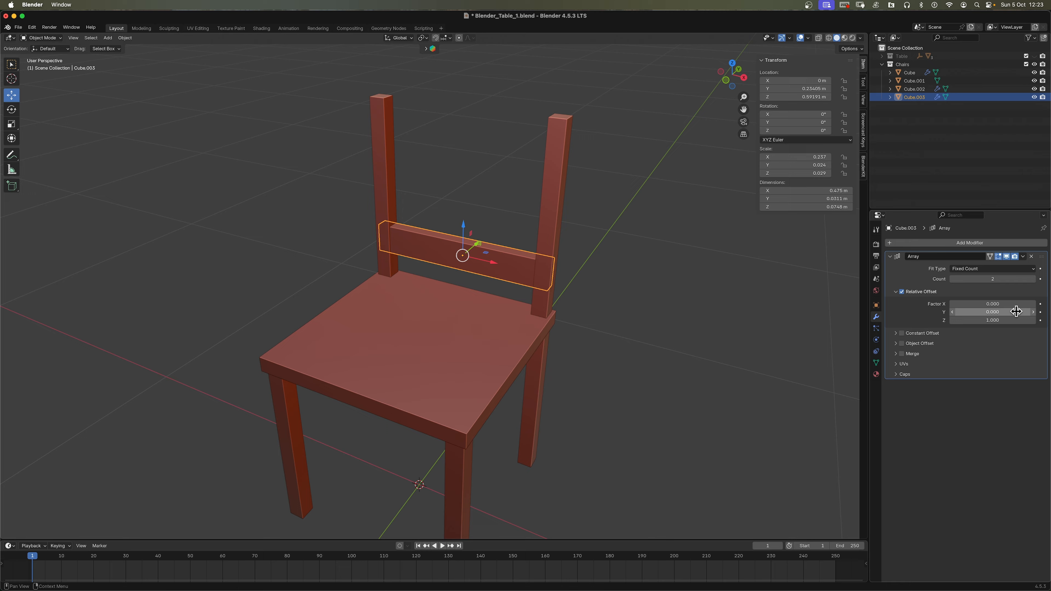
pyautogui.click(1033, 320)
pyautogui.click(1033, 320)
pyautogui.click(1033, 320)
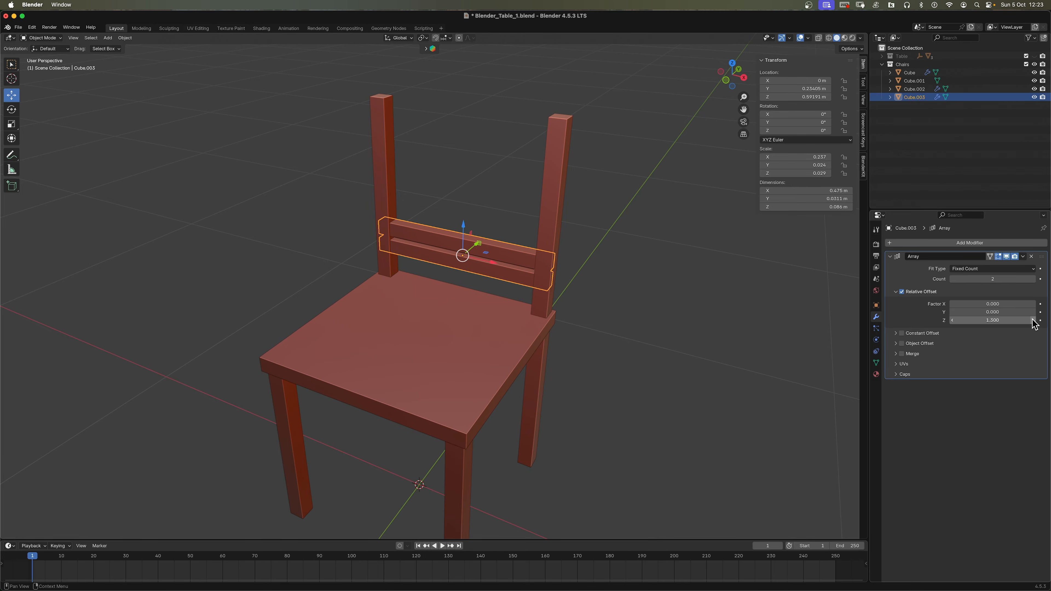
pyautogui.click(1033, 320)
pyautogui.click(1033, 320)
pyautogui.click(1033, 320)
pyautogui.click(1033, 320)
pyautogui.click(1033, 320)
pyautogui.click(1033, 320)
pyautogui.click(1033, 320)
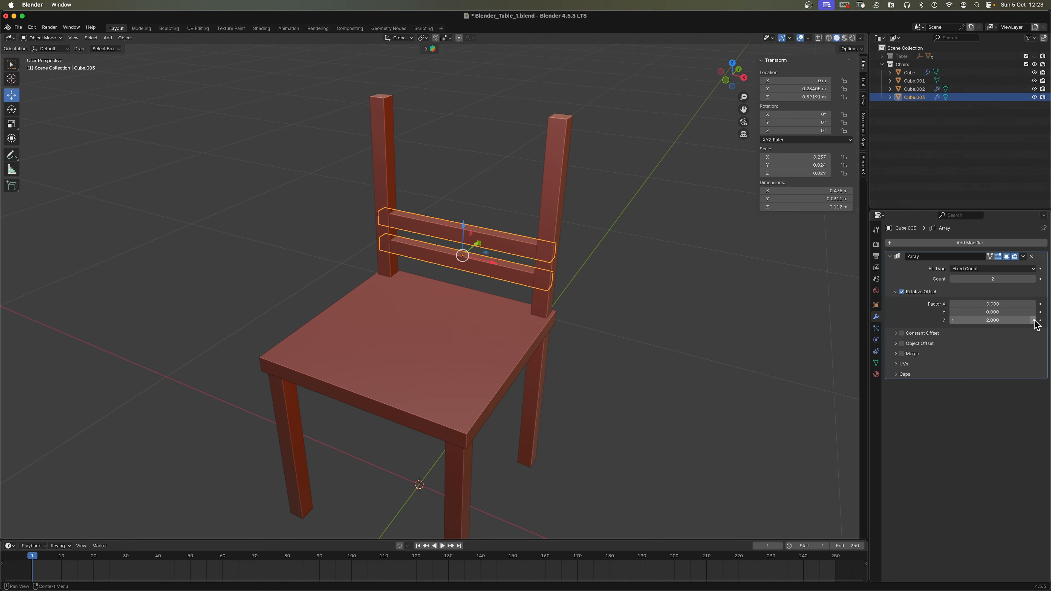
pyautogui.click(1033, 320)
pyautogui.click(1033, 320)
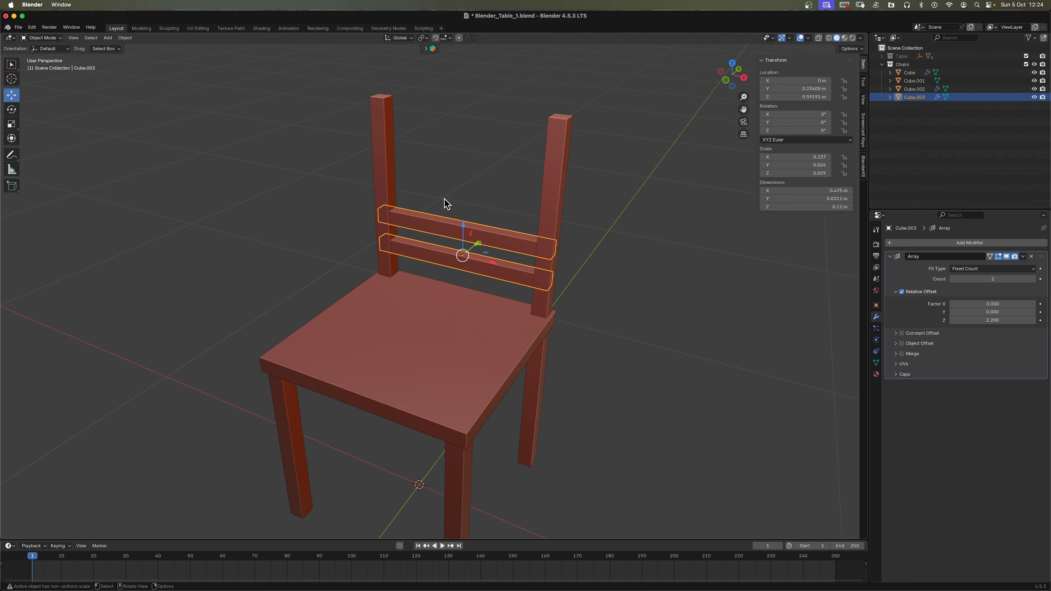
# Set the rail array's count to 4 and its relative Z offset to 2.8.
pyautogui.click(1035, 279)
pyautogui.click(1034, 279)
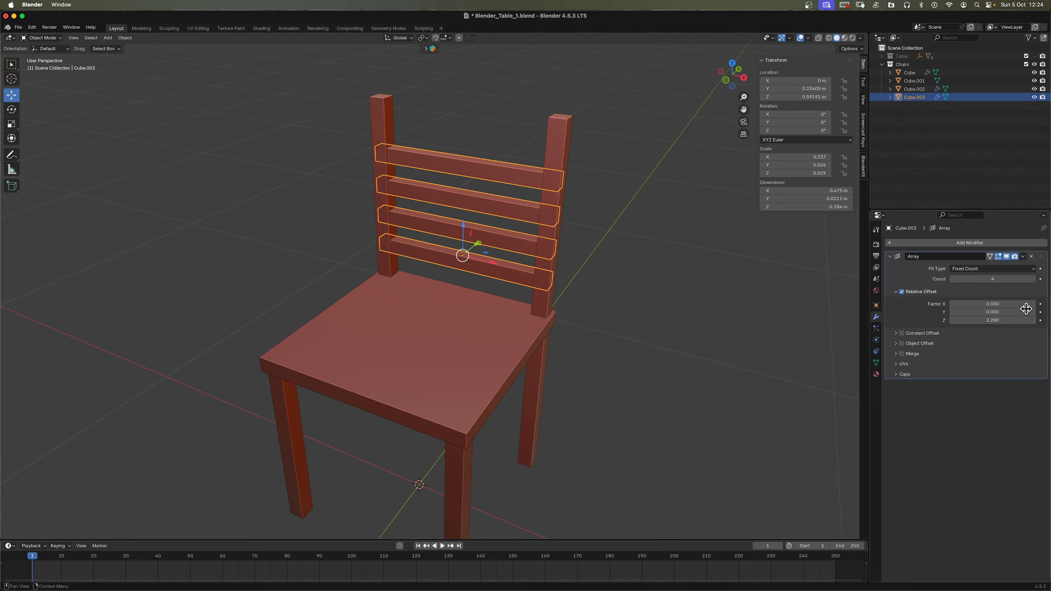
pyautogui.click(1033, 320)
pyautogui.click(1033, 320)
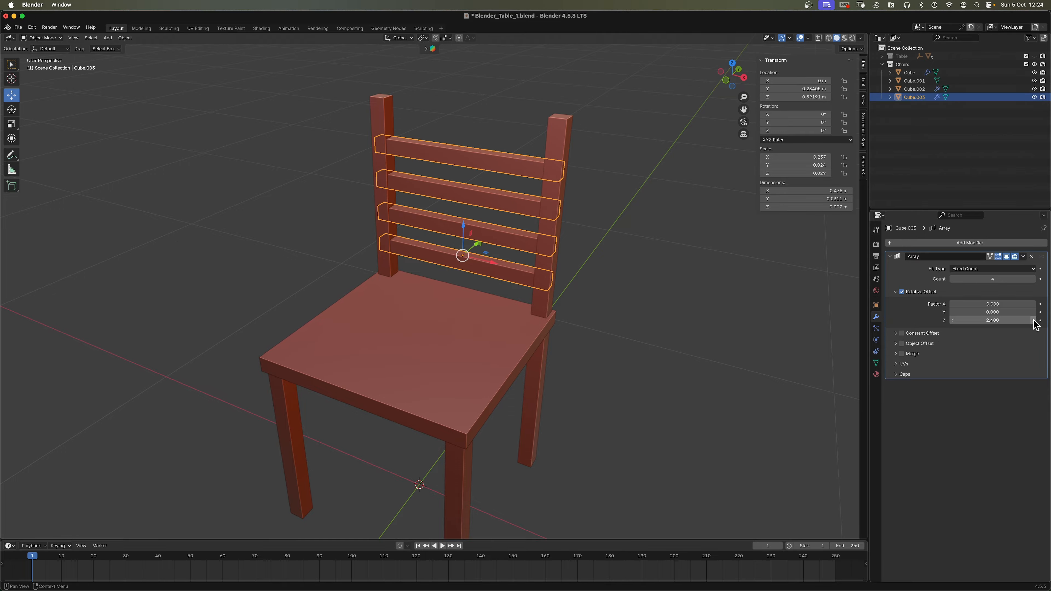
pyautogui.click(1033, 320)
pyautogui.click(1033, 320)
pyautogui.click(1033, 320)
pyautogui.click(1034, 320)
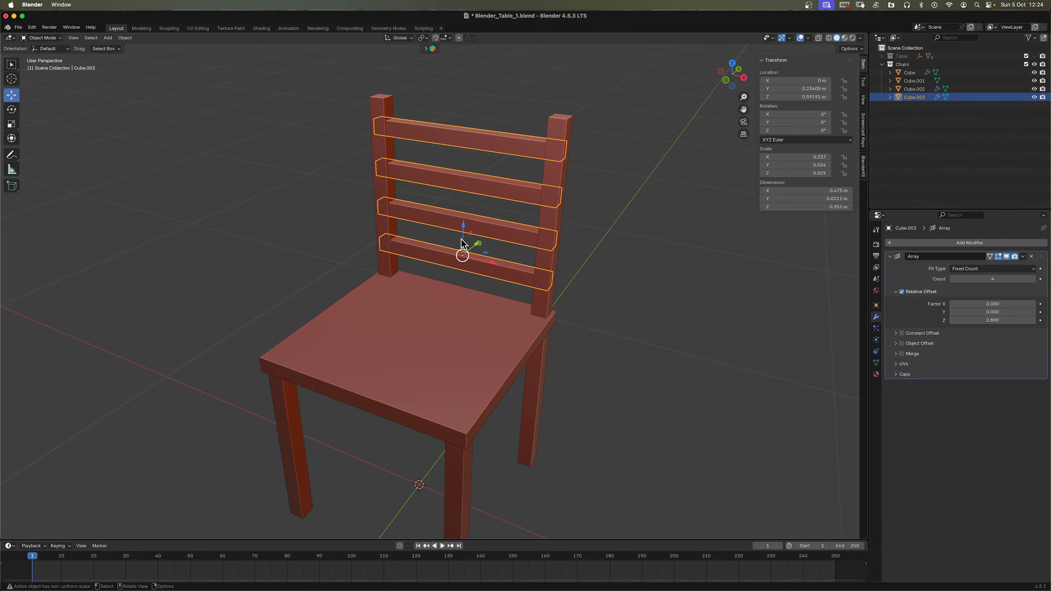
# Raise the arrayed backrest rails slightly to about 0.595 m in Z and check the chair from the front.
pyautogui.moveTo(464, 237); pyautogui.dragTo(489, 257)
pyautogui.click(642, 325)
pyautogui.moveTo(641, 292); pyautogui.dragTo(570, 362, button='middle')
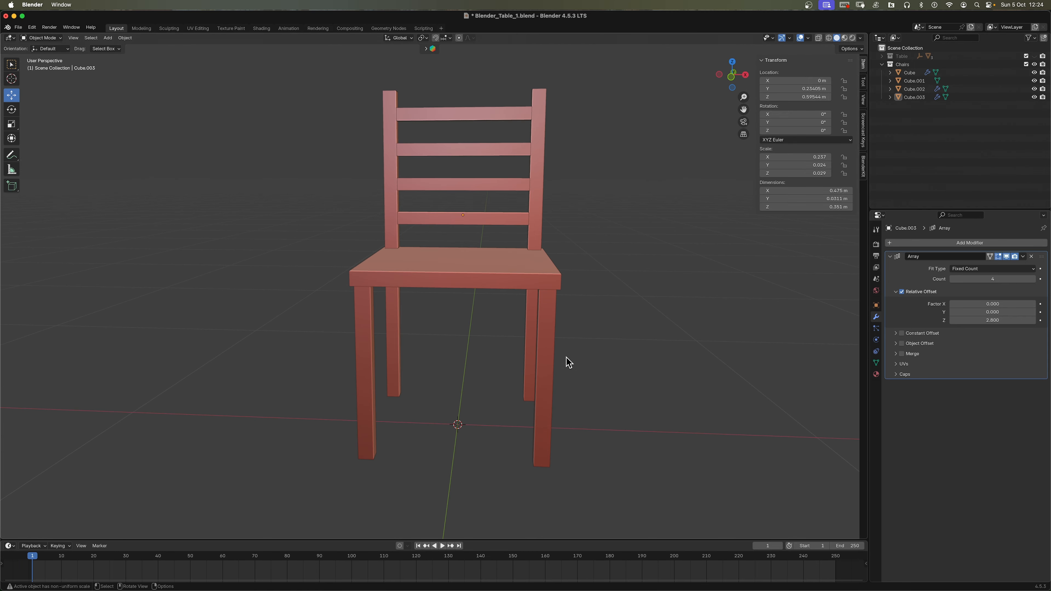
pyautogui.press('KP_1')
pyautogui.press('KP_3')
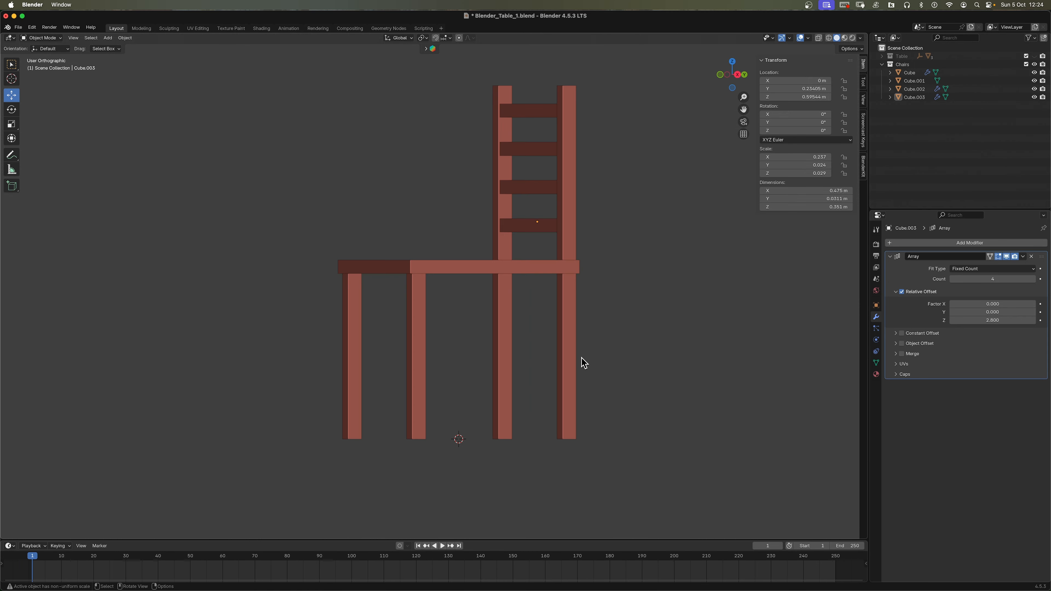
pyautogui.press('KP_1')
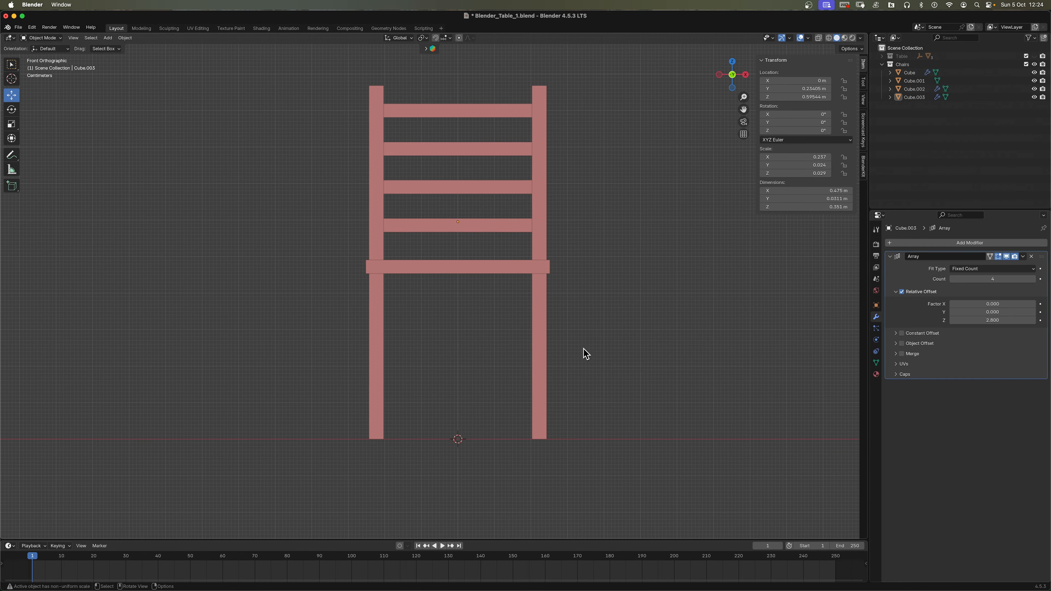
# Duplicate the seat slab's top face in place and separate the copy into its own object.
pyautogui.moveTo(584, 352); pyautogui.dragTo(503, 261, button='middle')
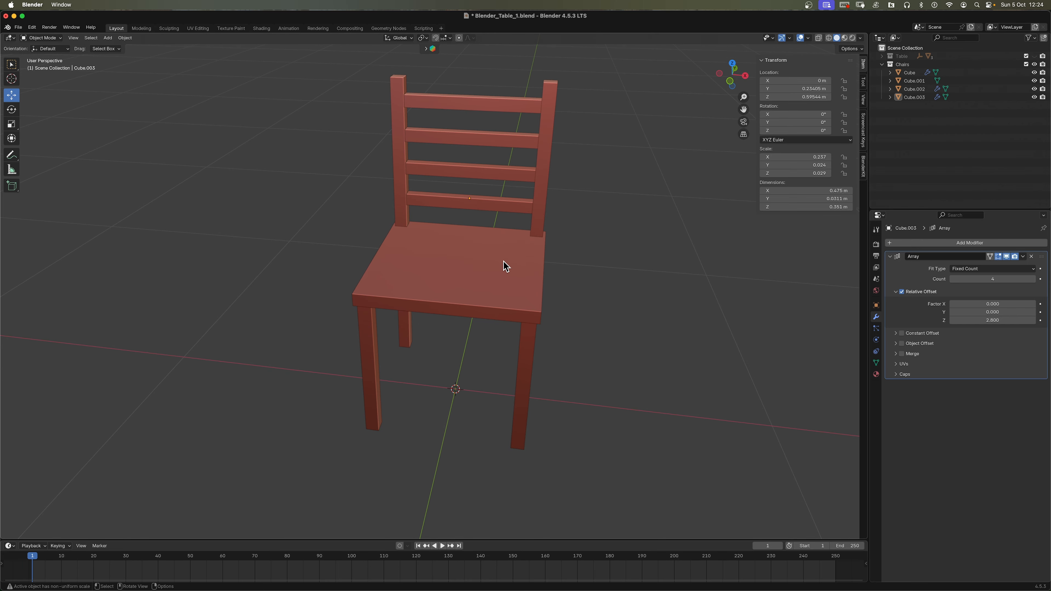
pyautogui.click(503, 261)
pyautogui.press('Tab')
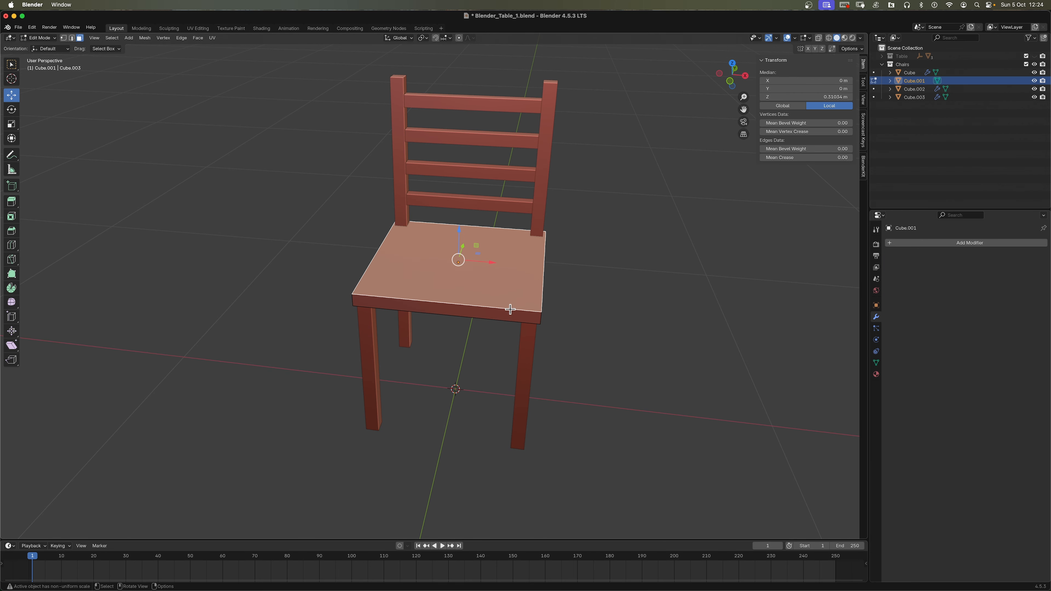
pyautogui.hotkey('shift', 'd')
pyautogui.rightClick(563, 276)
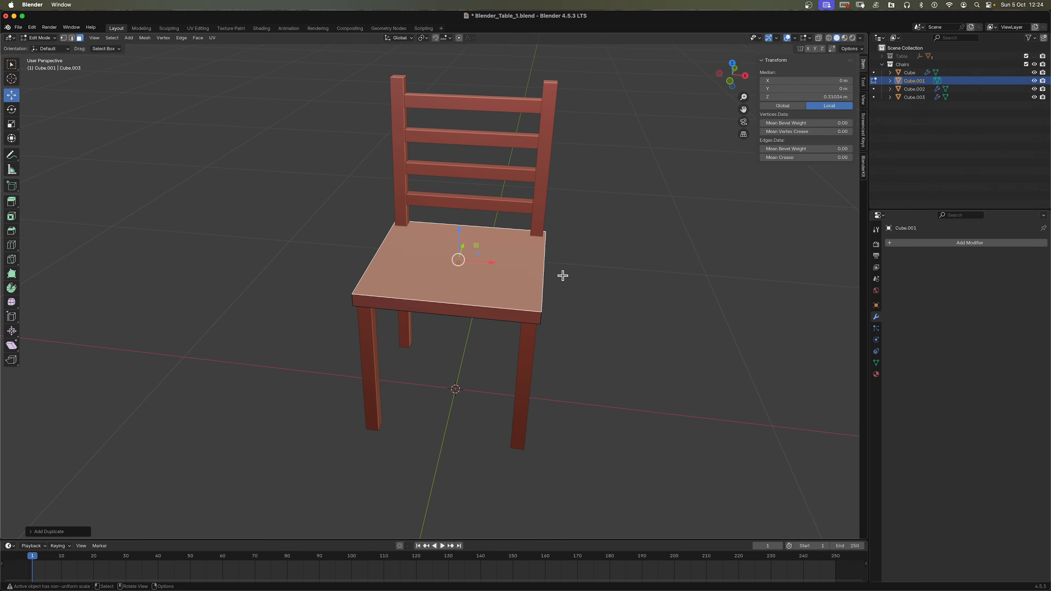
pyautogui.press('p')
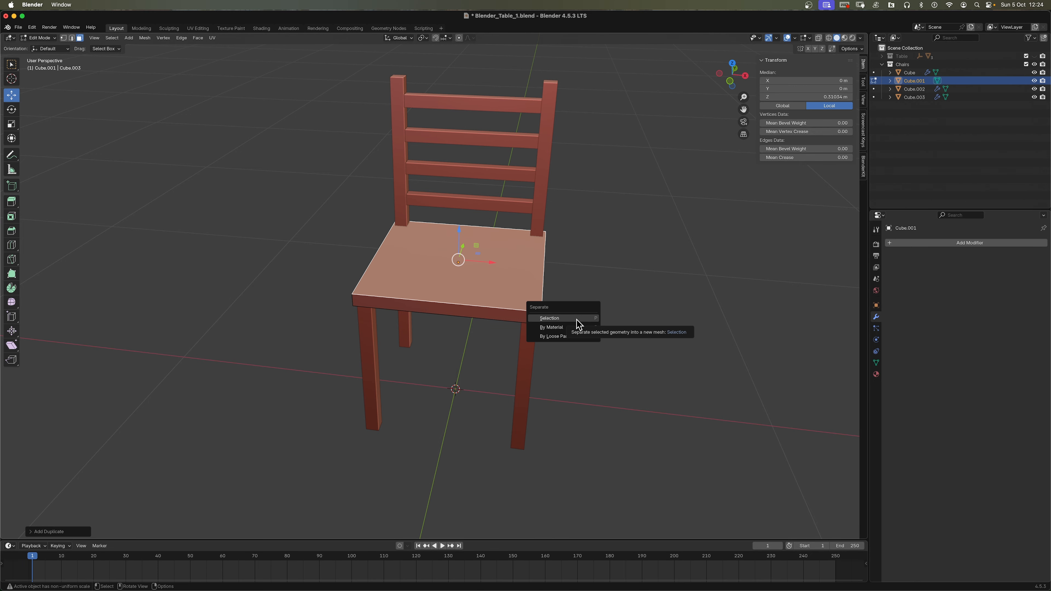
pyautogui.click(579, 318)
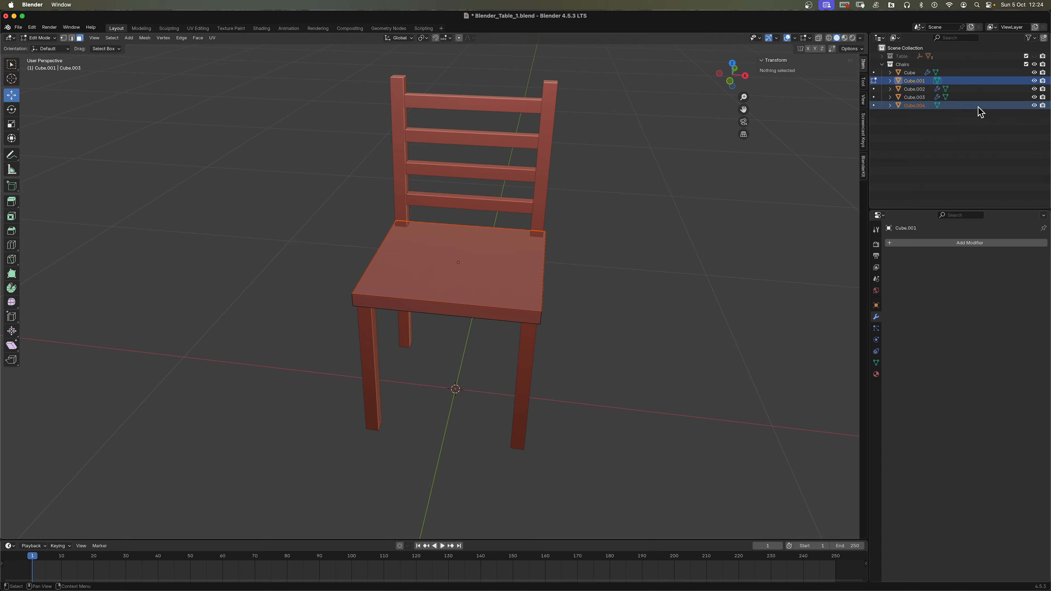
pyautogui.press('Tab')
pyautogui.click(549, 323)
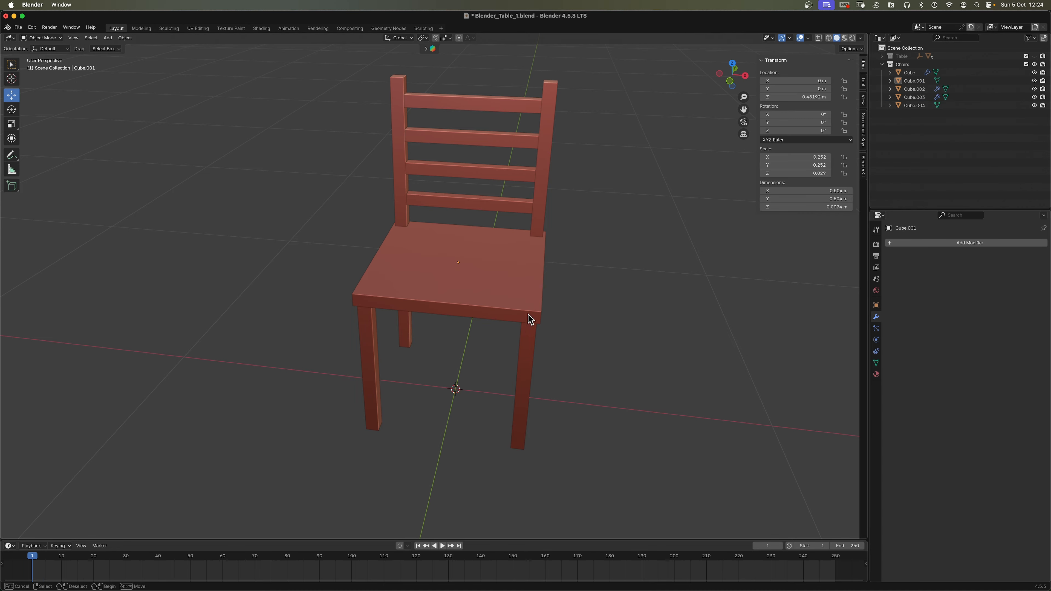
# Hide the original seat slab and extrude the separated face upward to about 1.371 m in local Z.
pyautogui.click(541, 319)
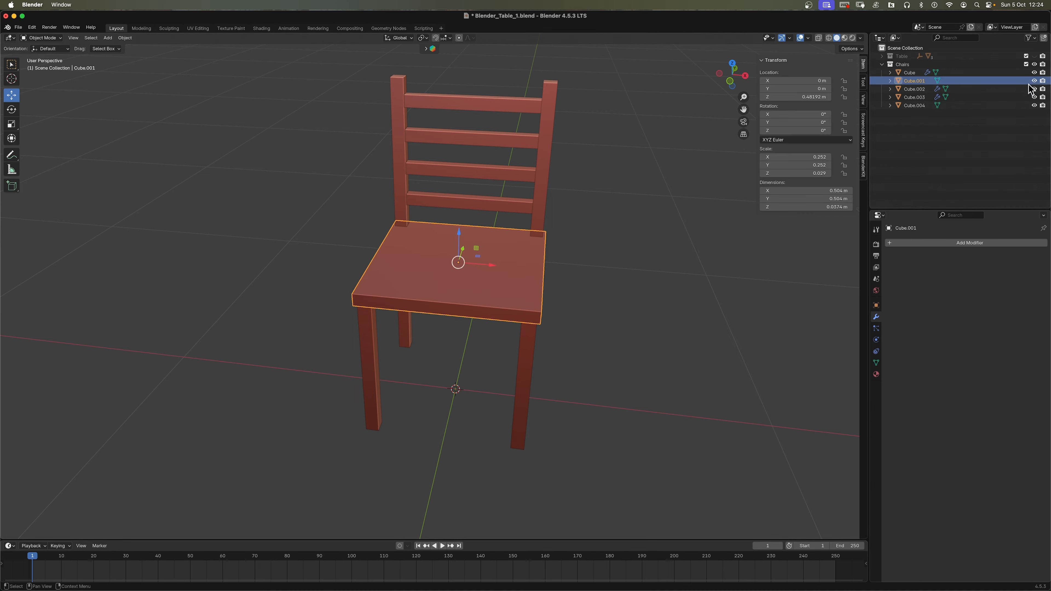
pyautogui.press('h')
pyautogui.click(538, 287)
pyautogui.press('Tab')
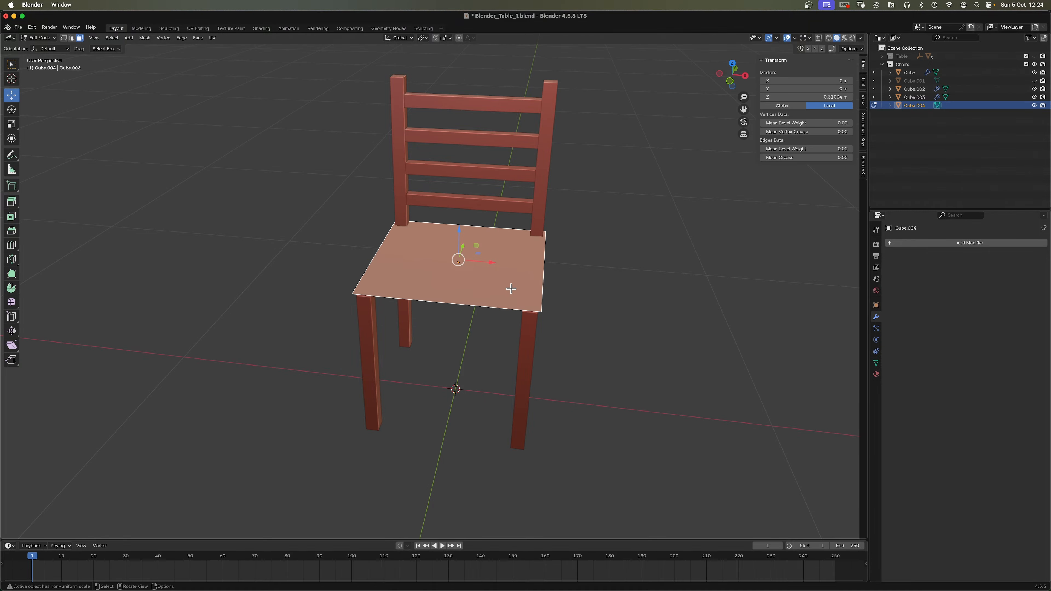
pyautogui.press('e')
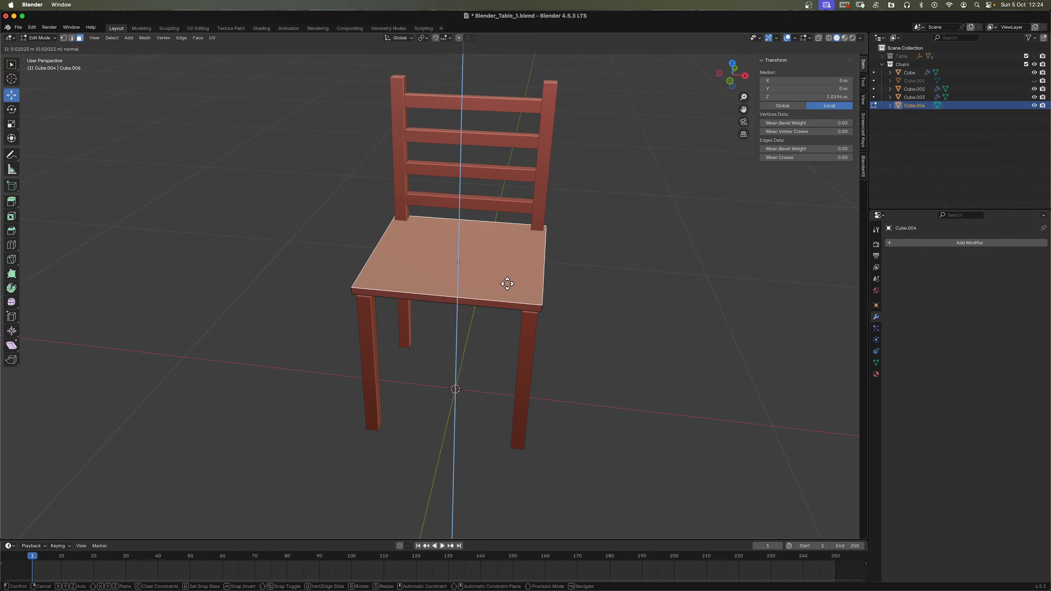
pyautogui.click(509, 281)
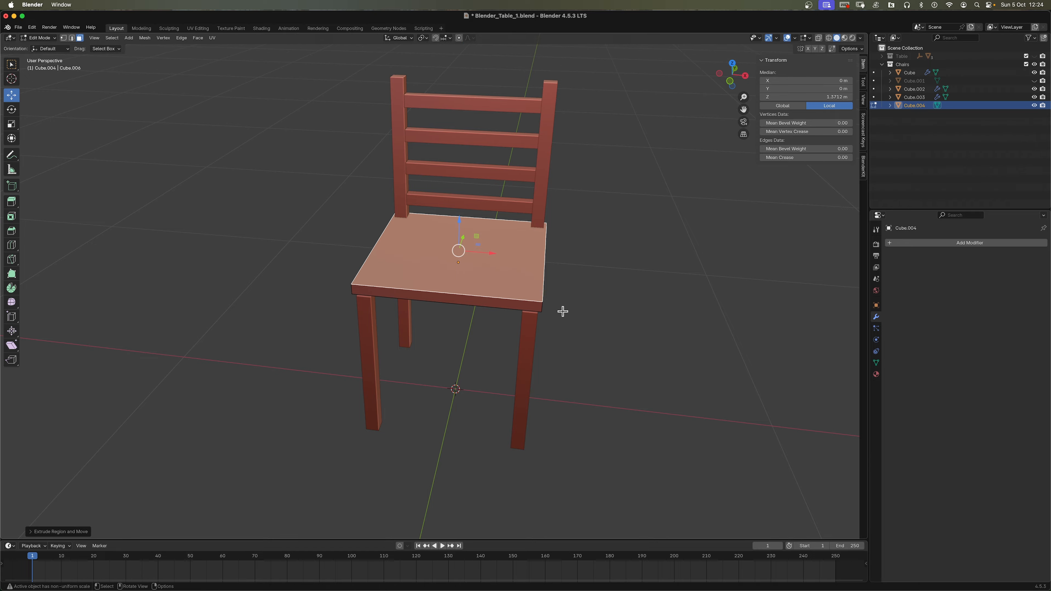
# Scale the extruded cushion piece down to about 0.404 m square, unhide the seat slab beneath it and reselect the cushion.
pyautogui.press('Tab')
pyautogui.scroll(4, 610, 228)
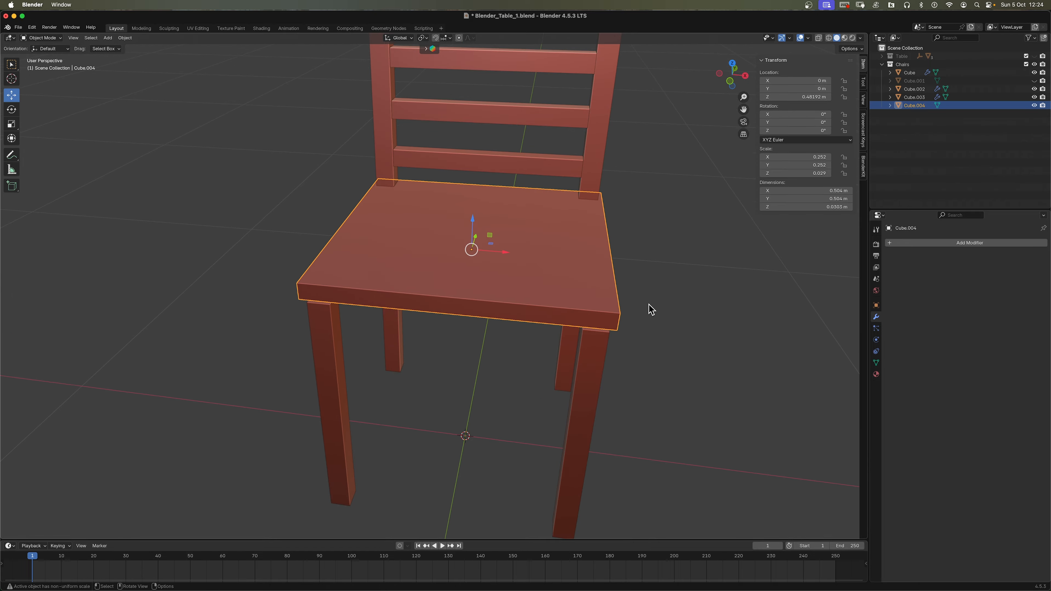
pyautogui.press('s')
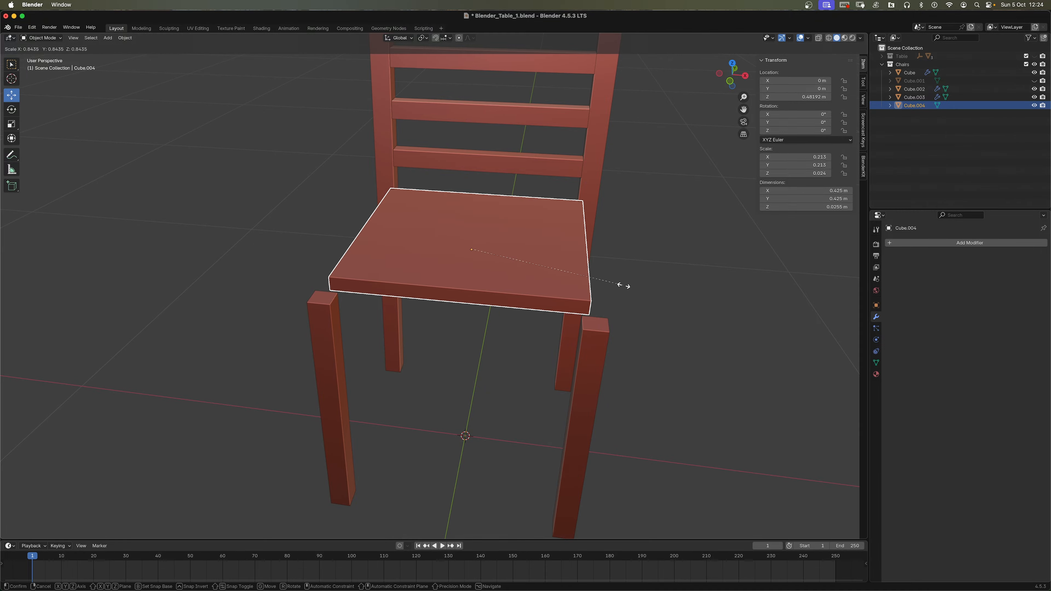
pyautogui.click(619, 282)
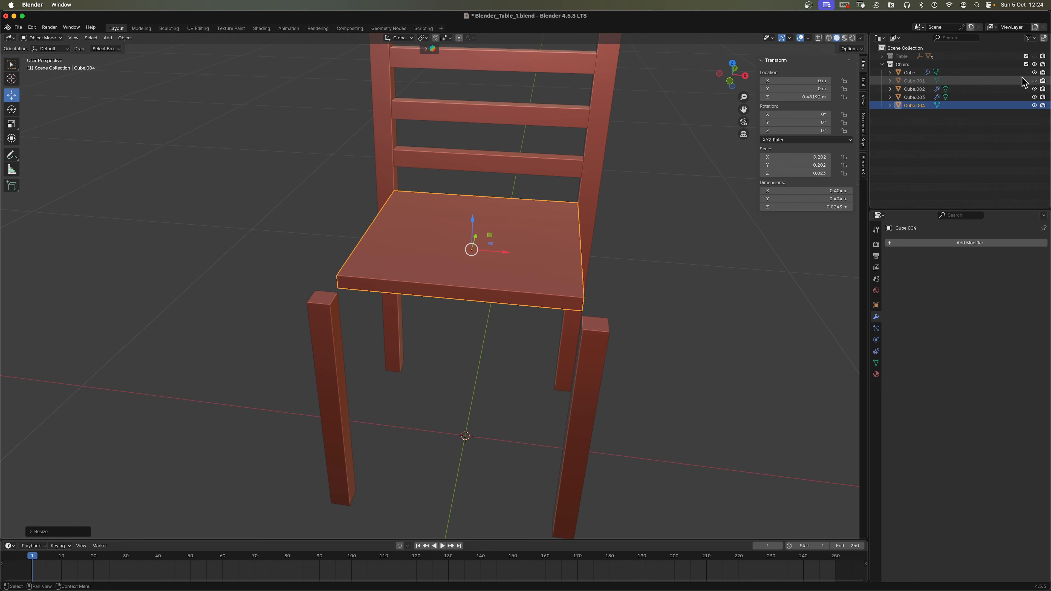
pyautogui.click(1034, 81)
pyautogui.click(688, 306)
pyautogui.moveTo(629, 318); pyautogui.dragTo(521, 277, button='middle')
pyautogui.click(550, 271)
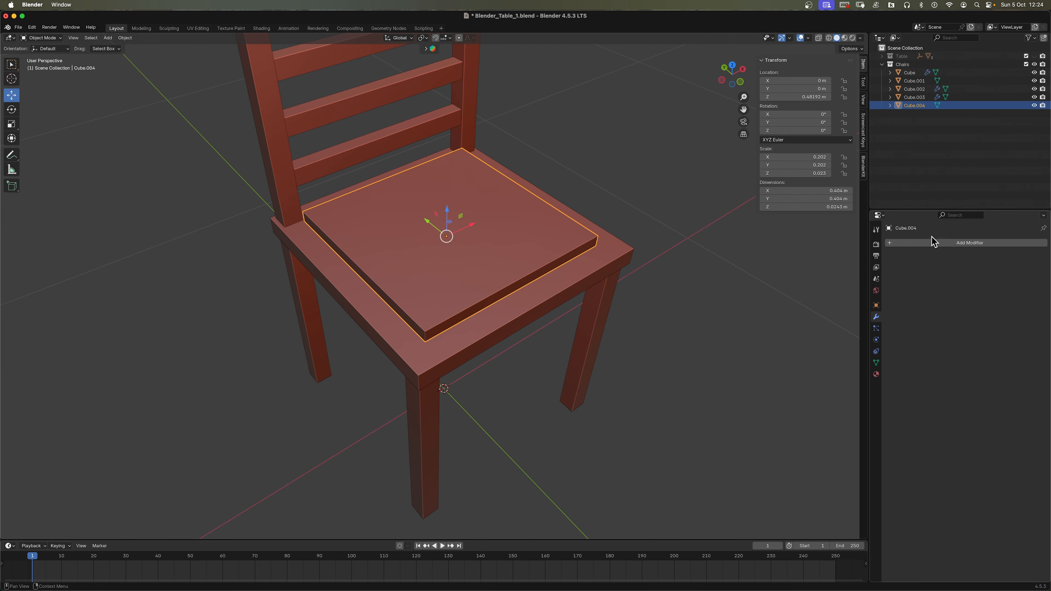
pyautogui.scroll(5, 663, 225)
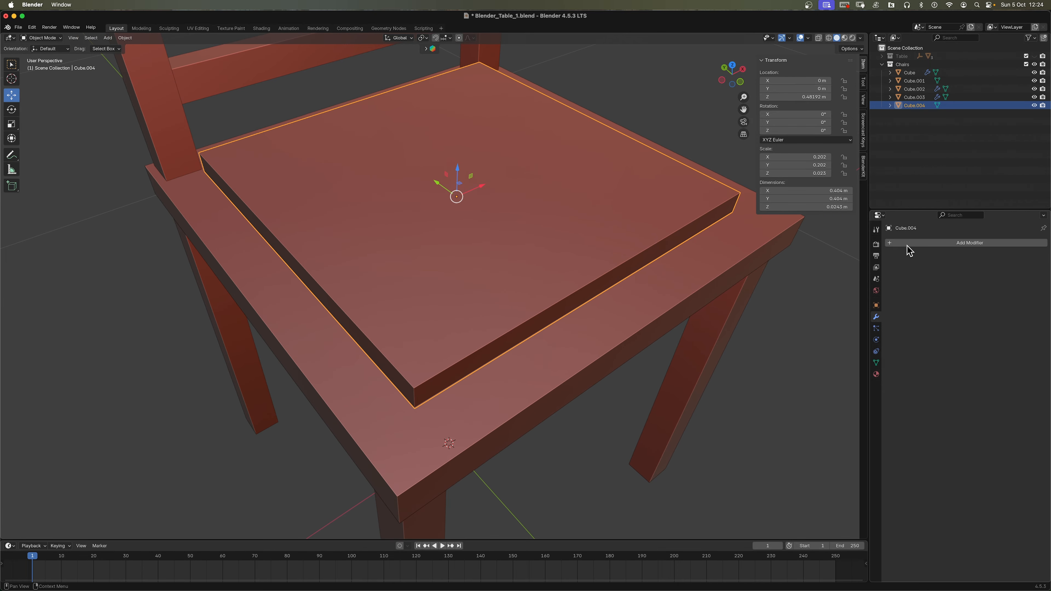
pyautogui.click(916, 244)
pyautogui.click(916, 244)
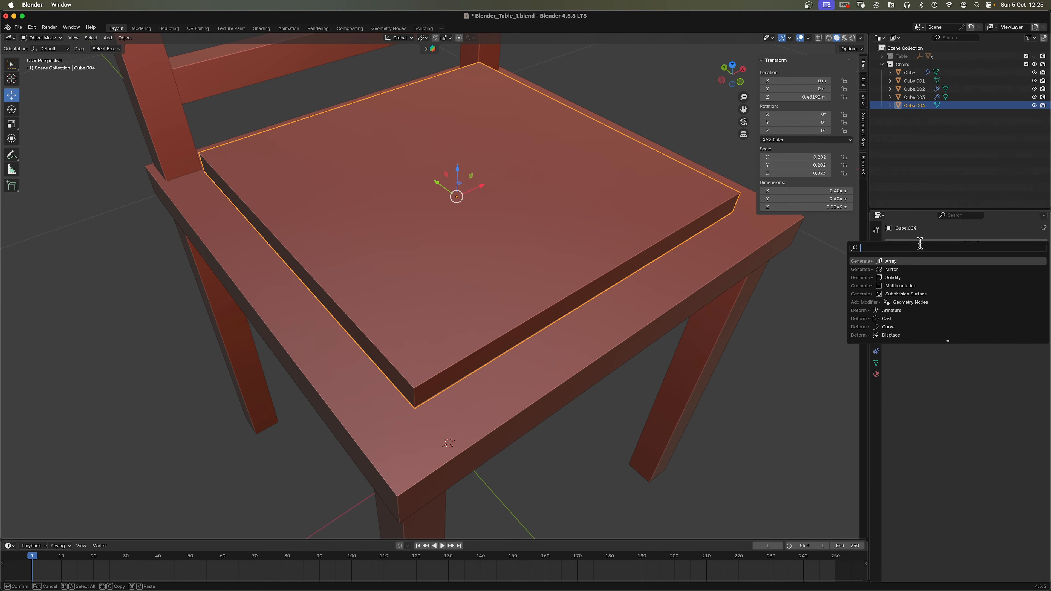
pyautogui.click(927, 286)
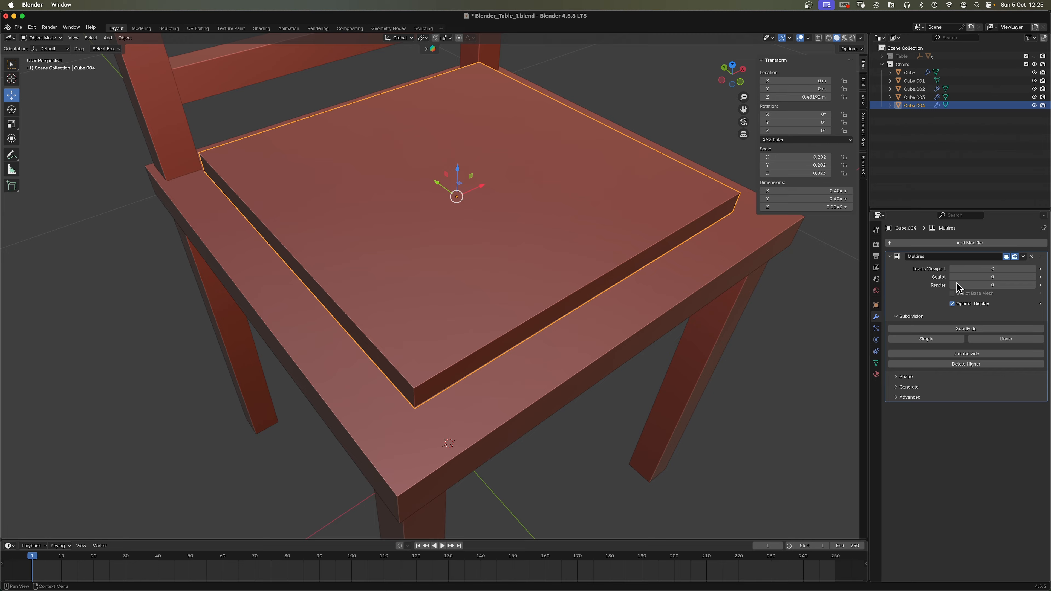
pyautogui.click(1032, 256)
# Add a Subdivision Surface modifier to the cushion and set its viewport level to 2.
pyautogui.click(1008, 243)
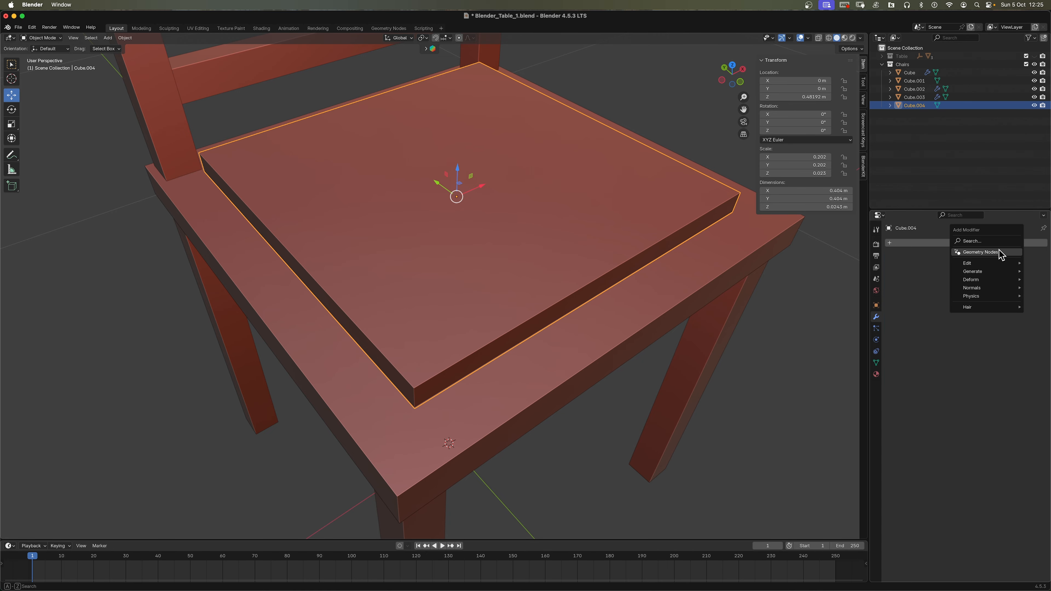
pyautogui.click(926, 243)
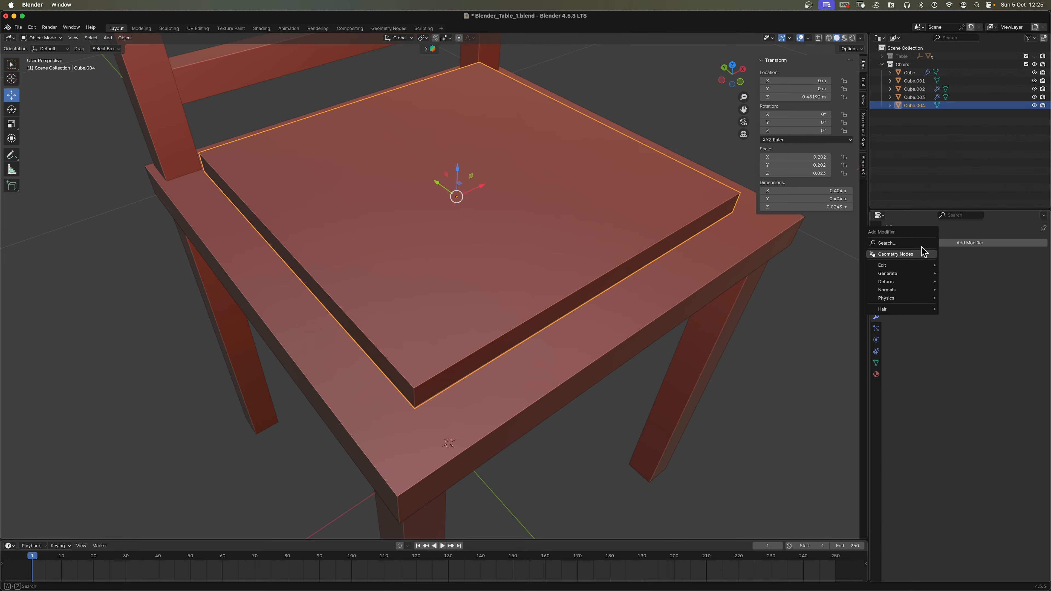
pyautogui.click(922, 244)
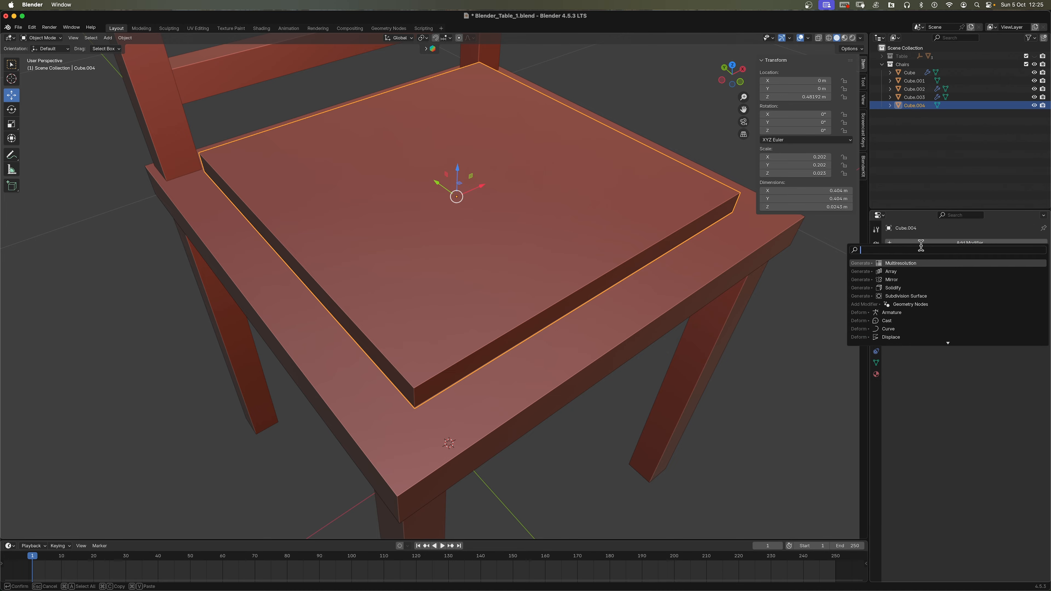
pyautogui.click(925, 297)
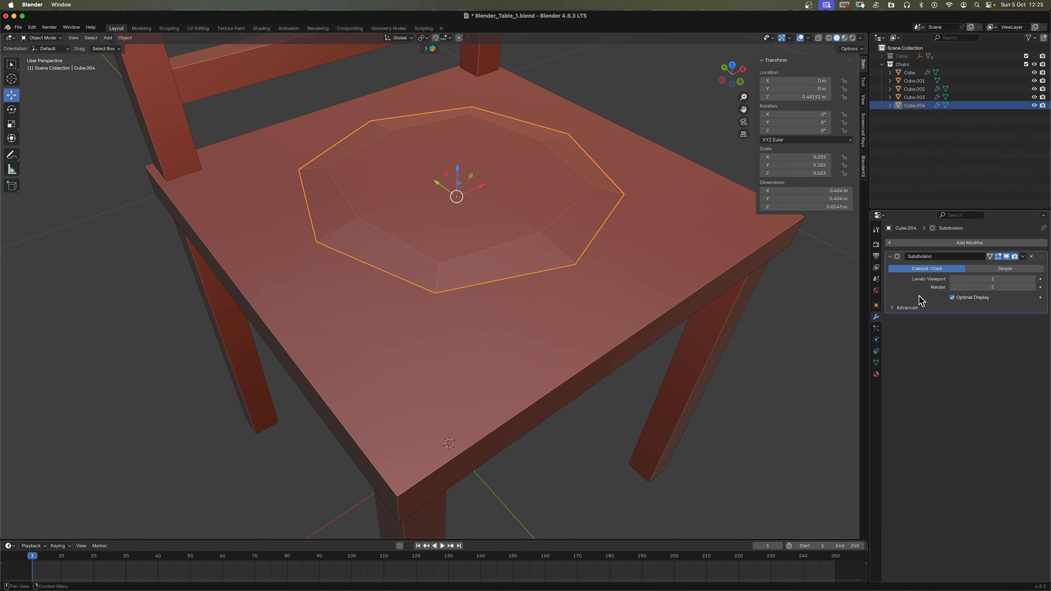
pyautogui.click(1032, 279)
pyautogui.moveTo(811, 270); pyautogui.dragTo(728, 263, button='middle')
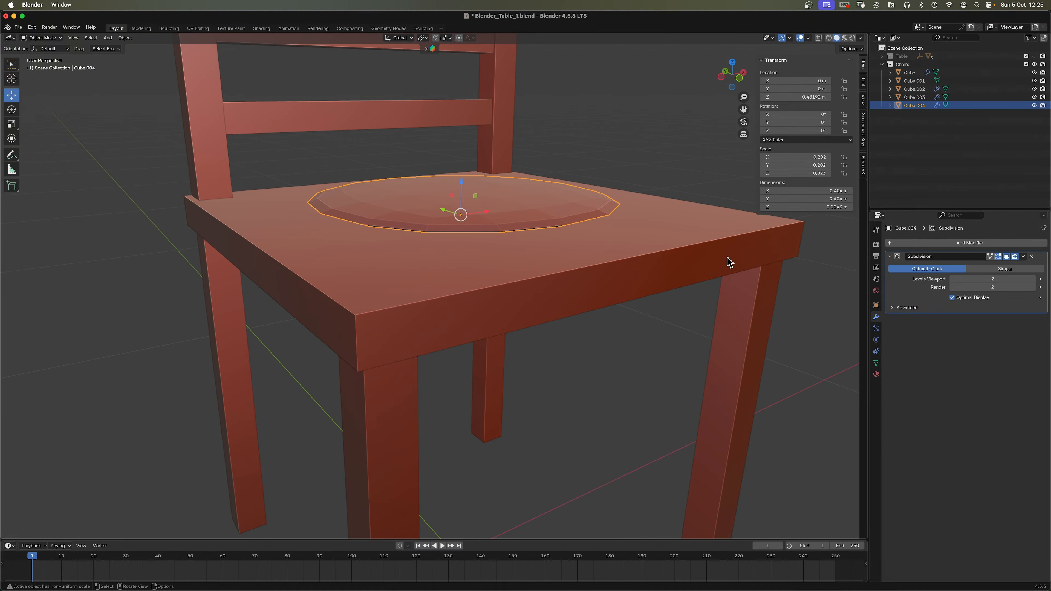
# Hide the seat slab and extrude the cushion's top face upward to about 2.597 m in local Z.
pyautogui.click(729, 263)
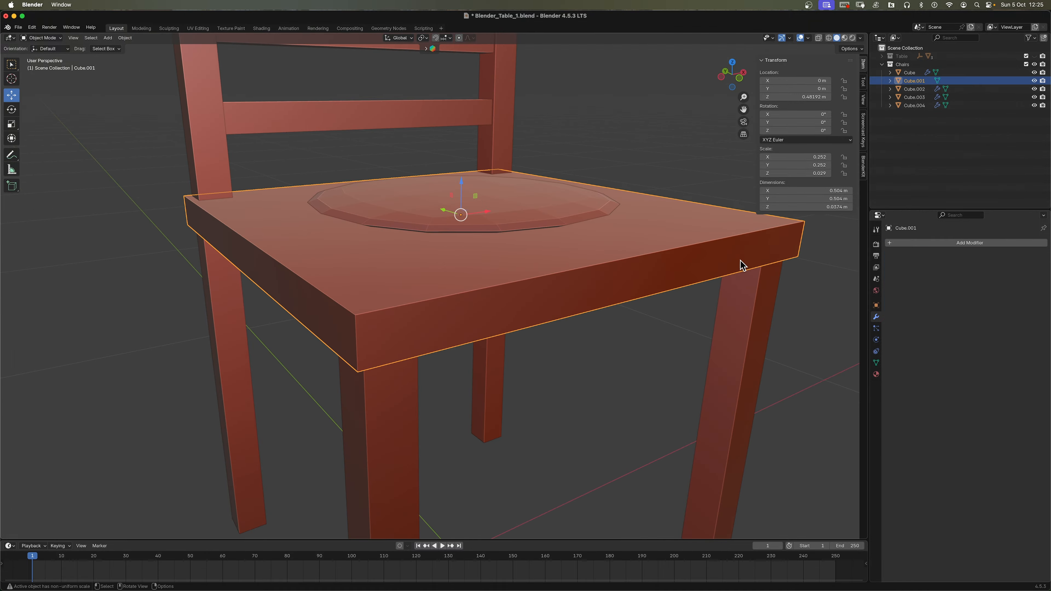
pyautogui.click(1034, 80)
pyautogui.click(563, 225)
pyautogui.press('Tab')
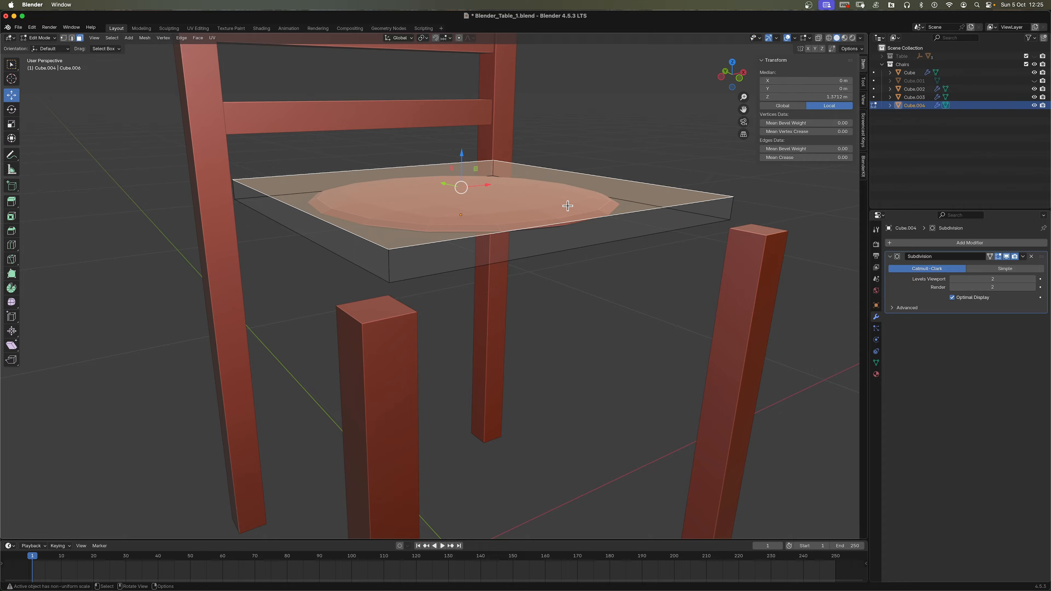
pyautogui.press('e')
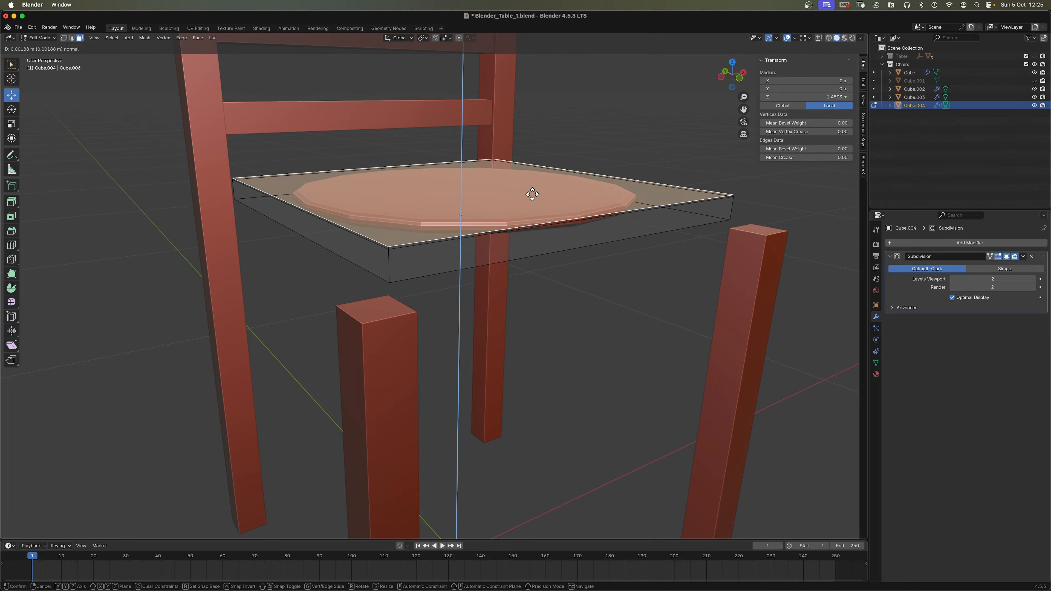
pyautogui.click(532, 179)
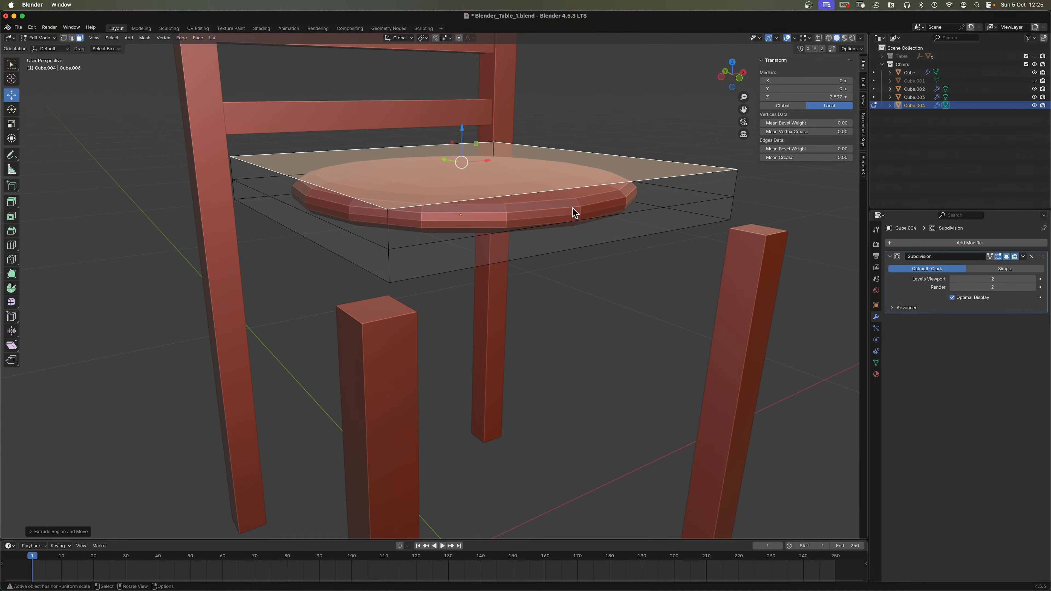
pyautogui.press('Tab')
pyautogui.moveTo(653, 207); pyautogui.dragTo(618, 267, button='middle')
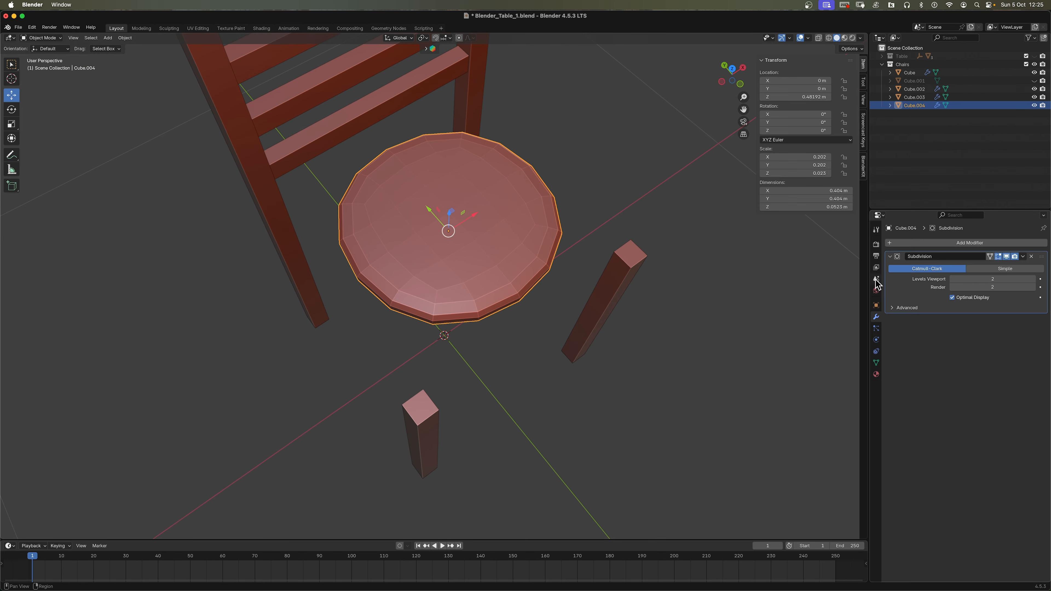
pyautogui.press('Tab')
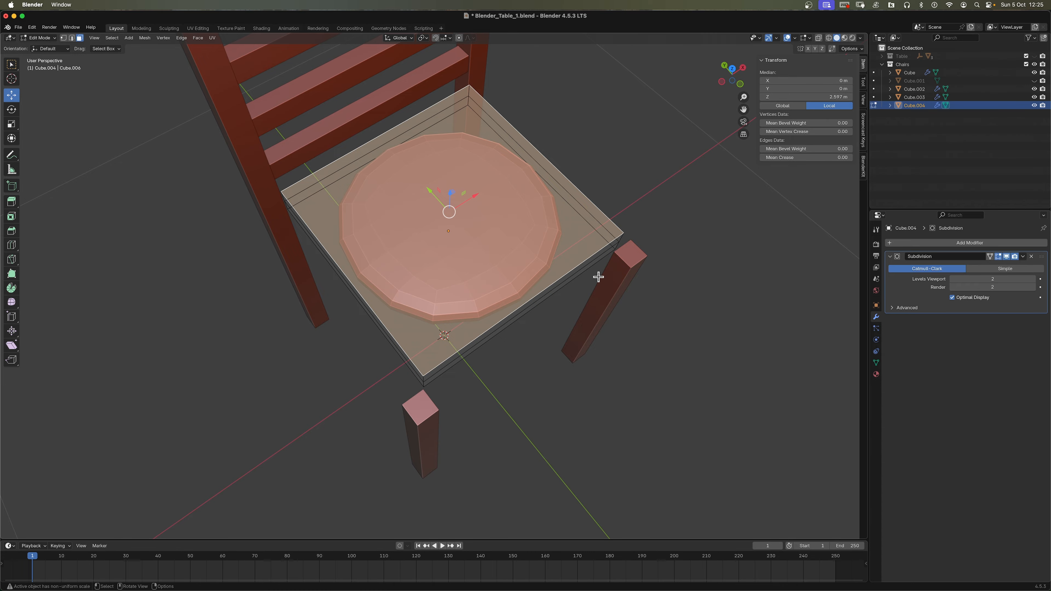
pyautogui.press('Tab')
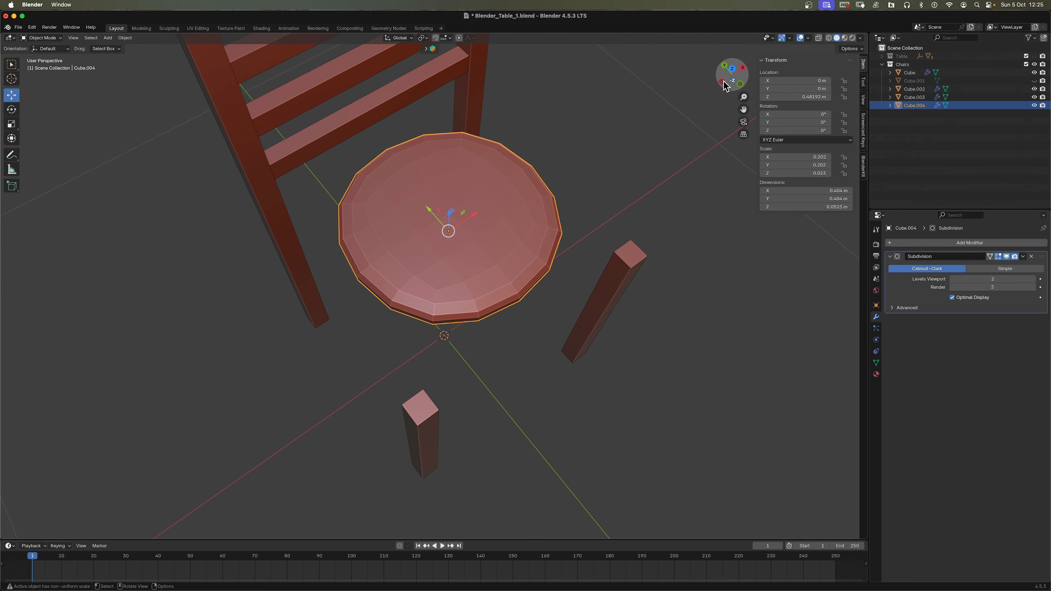
pyautogui.moveTo(724, 81); pyautogui.dragTo(699, 75)
pyautogui.press('Tab')
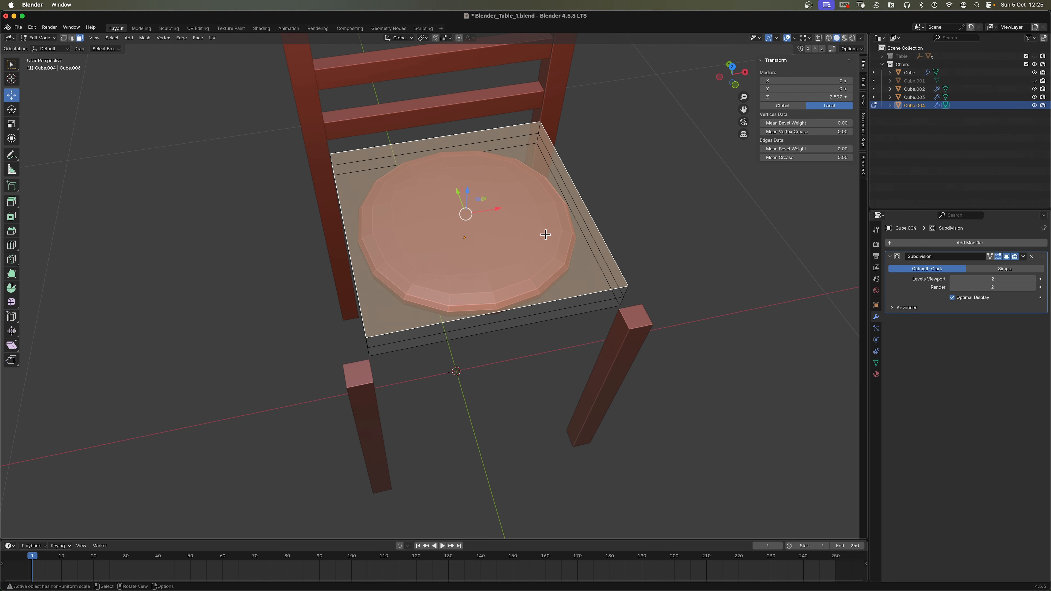
pyautogui.hotkey('ctrl', 'r')
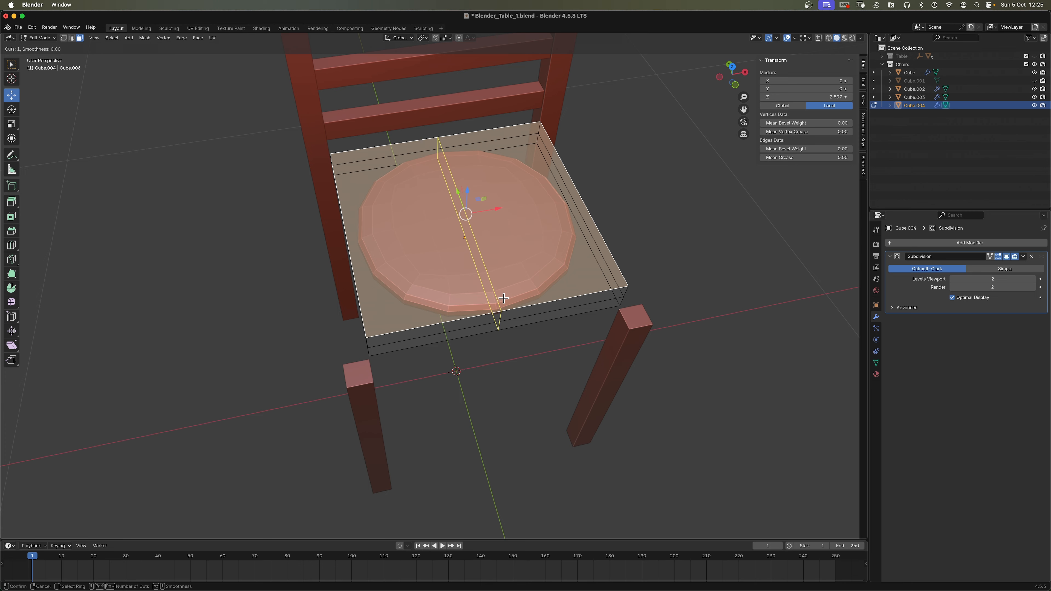
pyautogui.click(503, 298)
pyautogui.rightClick(504, 298)
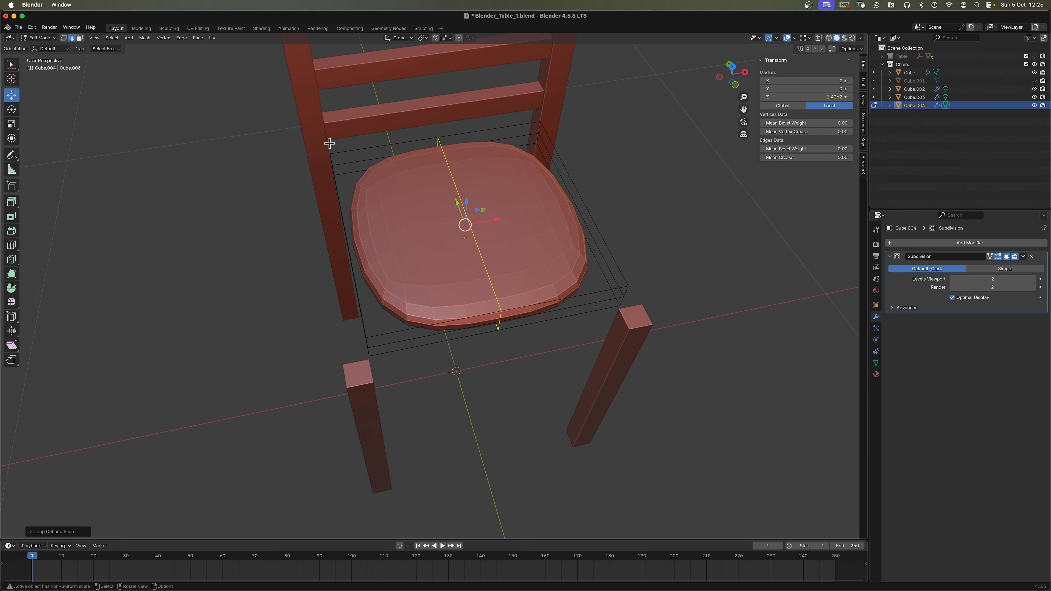
pyautogui.press('3')
pyautogui.click(378, 247)
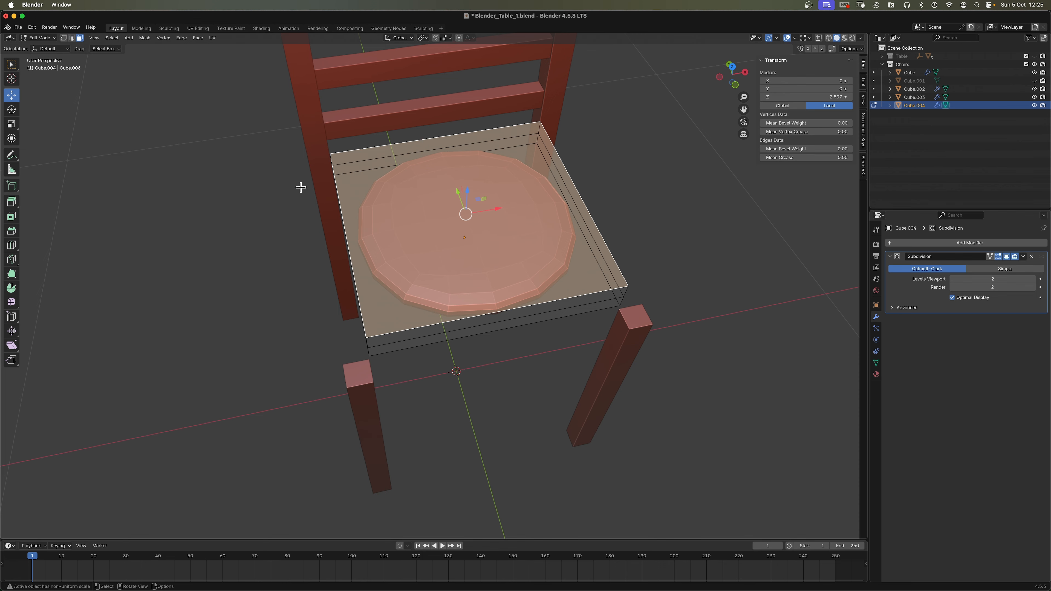
# Add one centred front-to-back loop cut through the cushion, dividing it evenly along X.
pyautogui.hotkey('ctrl', 'r')
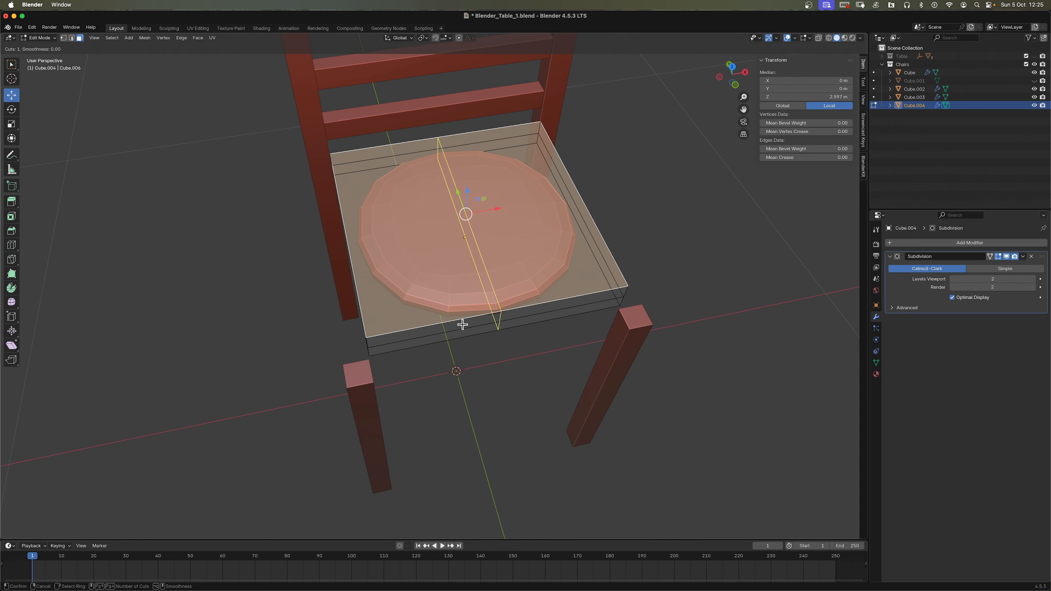
pyautogui.click(510, 332)
pyautogui.rightClick(509, 332)
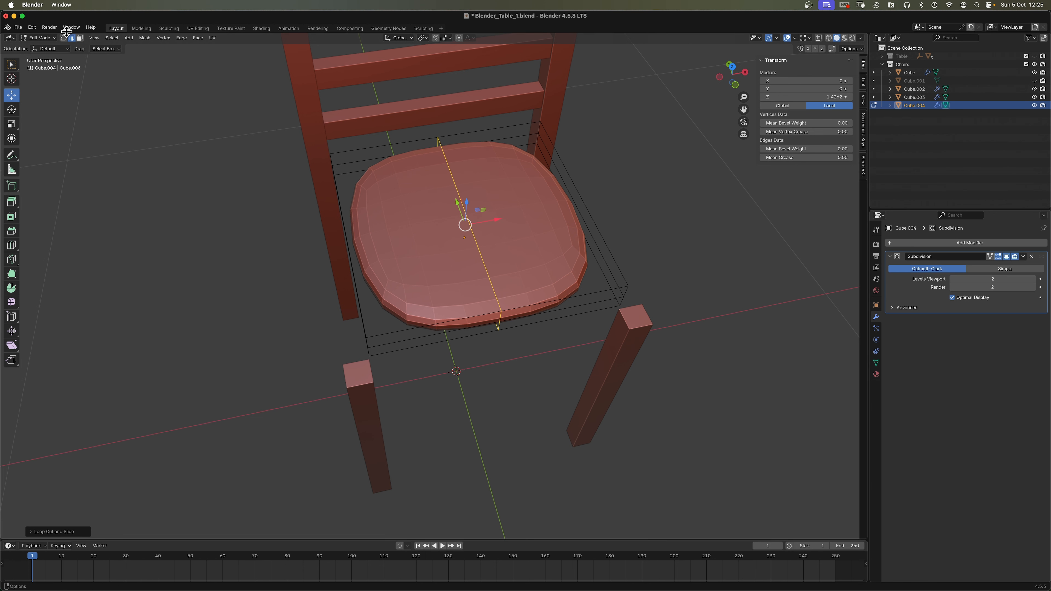
# Delete all outer faces of the cushion's negative X half, including its top, bottom, side, front and back faces.
pyautogui.click(80, 38)
pyautogui.click(373, 194)
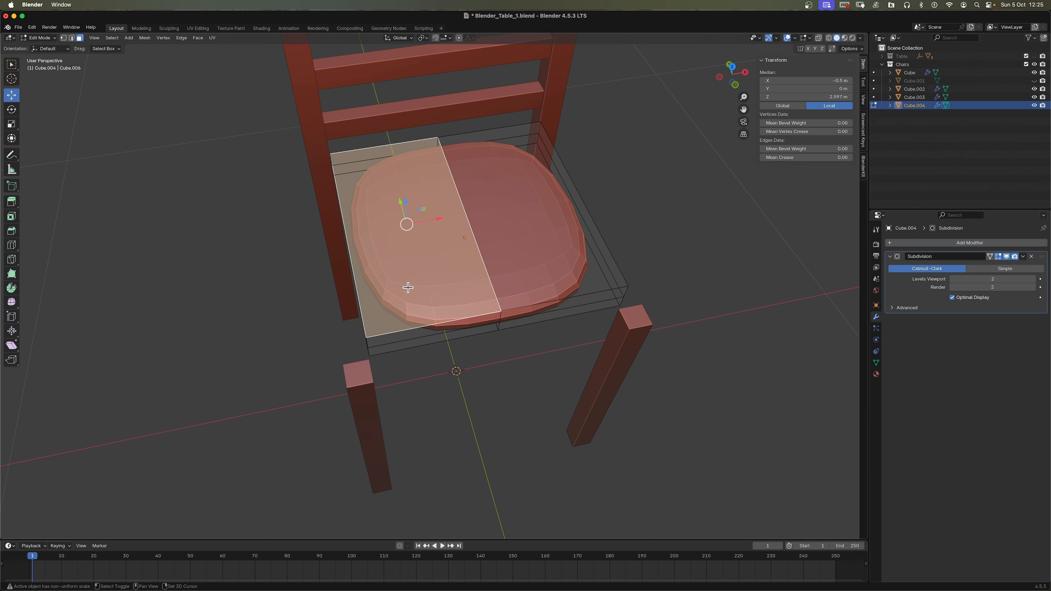
pyautogui.keyDown('shift'); pyautogui.click(422, 336); pyautogui.keyUp('shift')
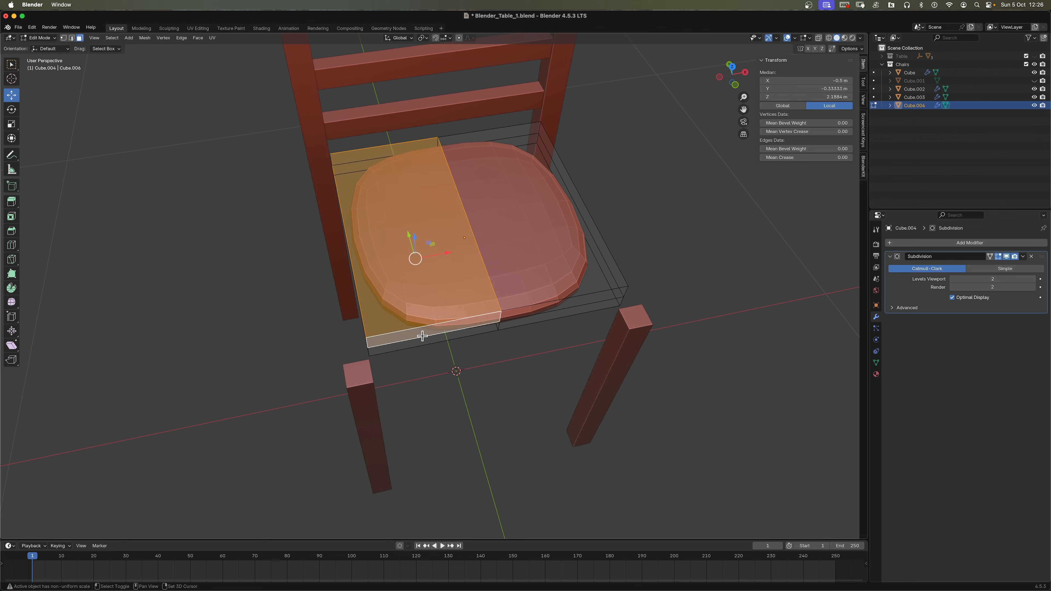
pyautogui.keyDown('shift'); pyautogui.click(423, 343); pyautogui.keyUp('shift')
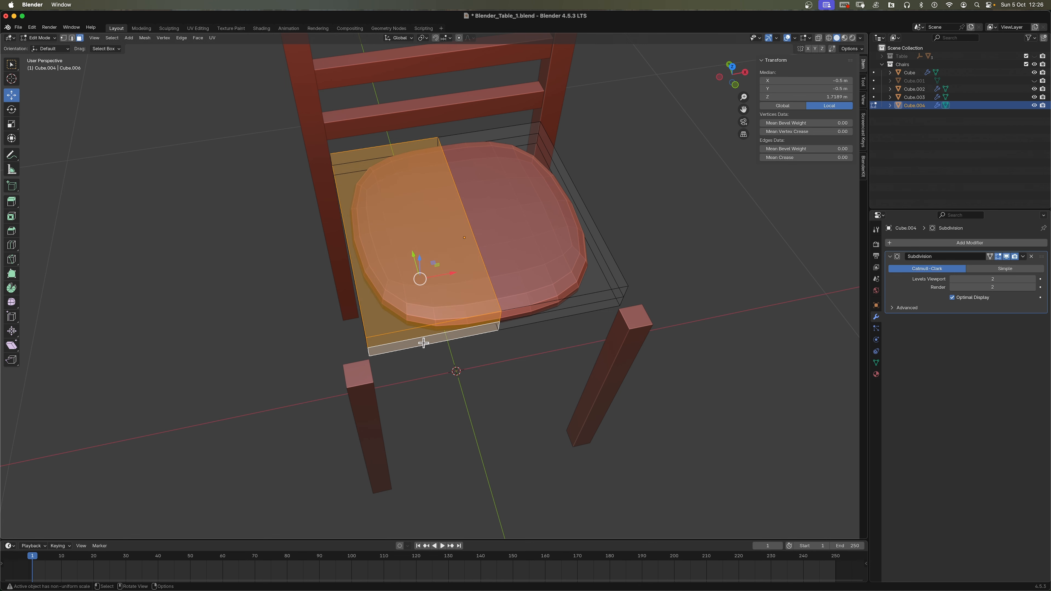
pyautogui.moveTo(204, 288); pyautogui.dragTo(285, 180, button='middle')
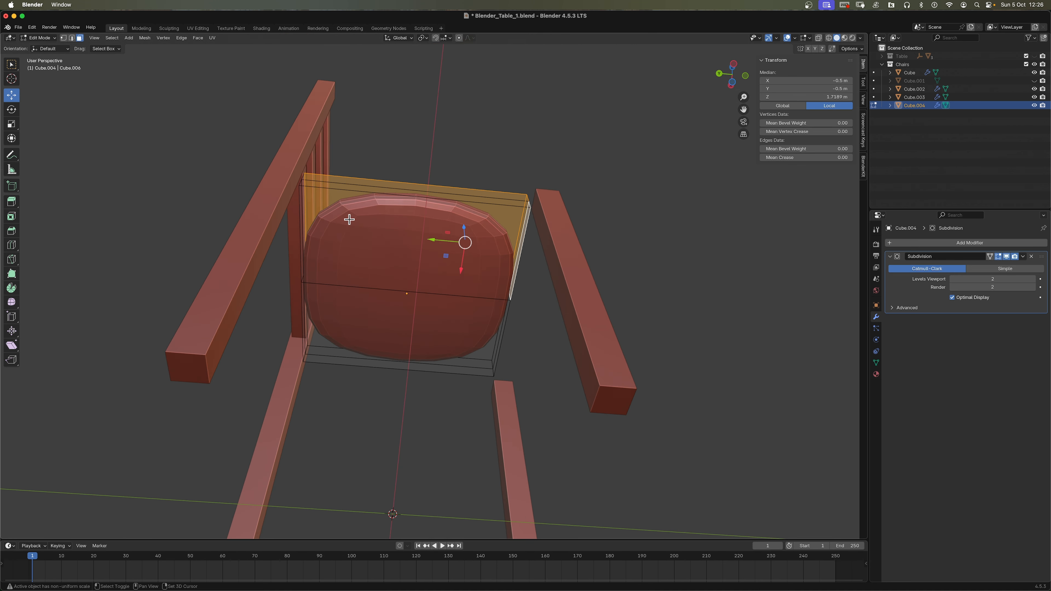
pyautogui.keyDown('shift'); pyautogui.click(394, 215); pyautogui.keyUp('shift')
pyautogui.keyDown('shift'); pyautogui.click(405, 190); pyautogui.keyUp('shift')
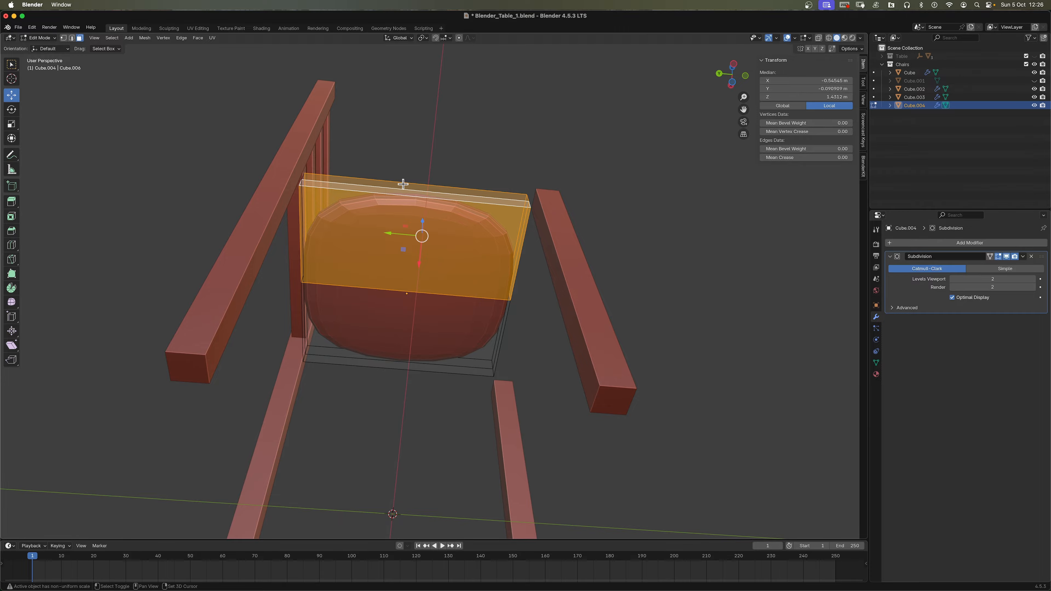
pyautogui.moveTo(421, 196); pyautogui.dragTo(423, 234, button='middle')
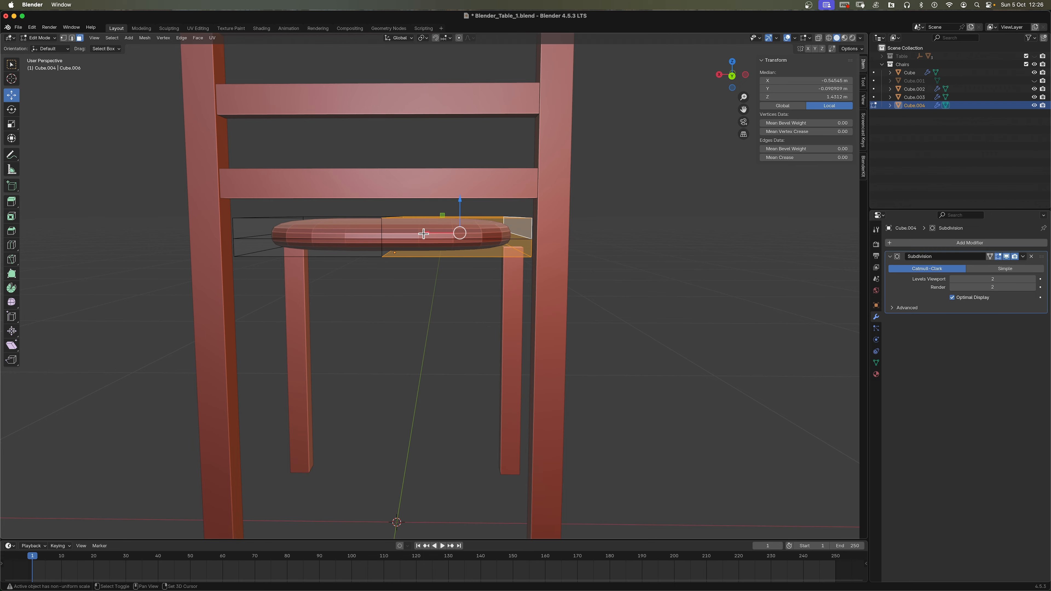
pyautogui.keyDown('shift'); pyautogui.click(423, 234); pyautogui.keyUp('shift')
pyautogui.keyDown('shift'); pyautogui.click(422, 255); pyautogui.keyUp('shift')
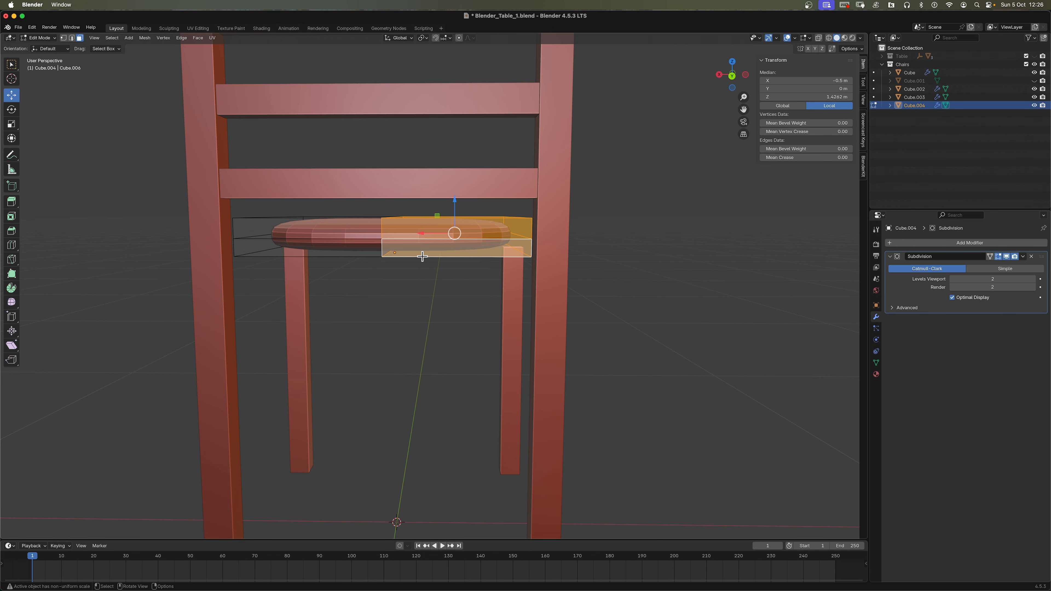
pyautogui.press('x')
pyautogui.click(417, 273)
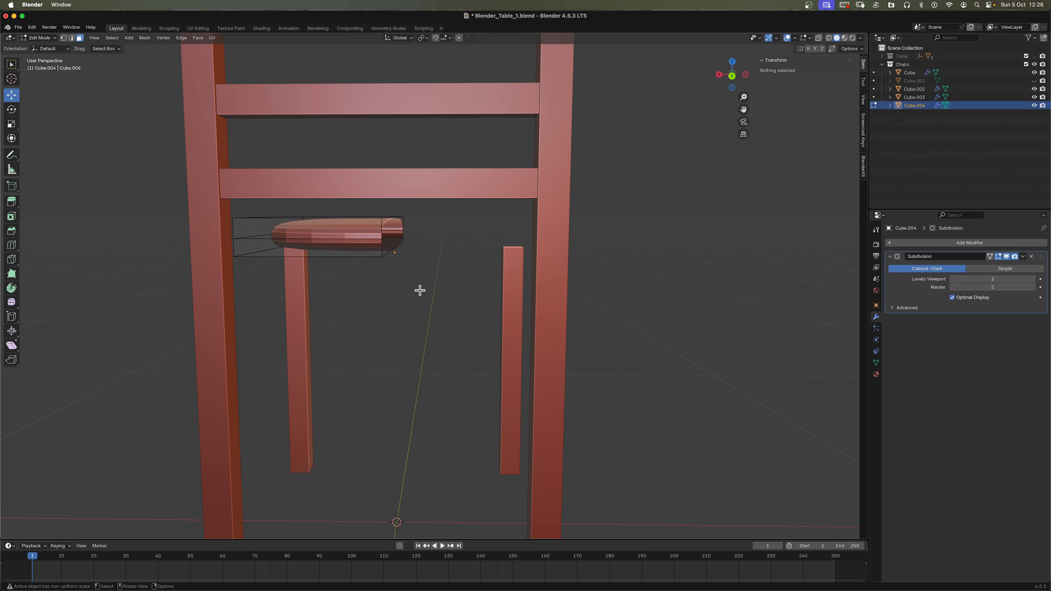
pyautogui.press('Tab')
pyautogui.press('Tab')
pyautogui.press('Tab')
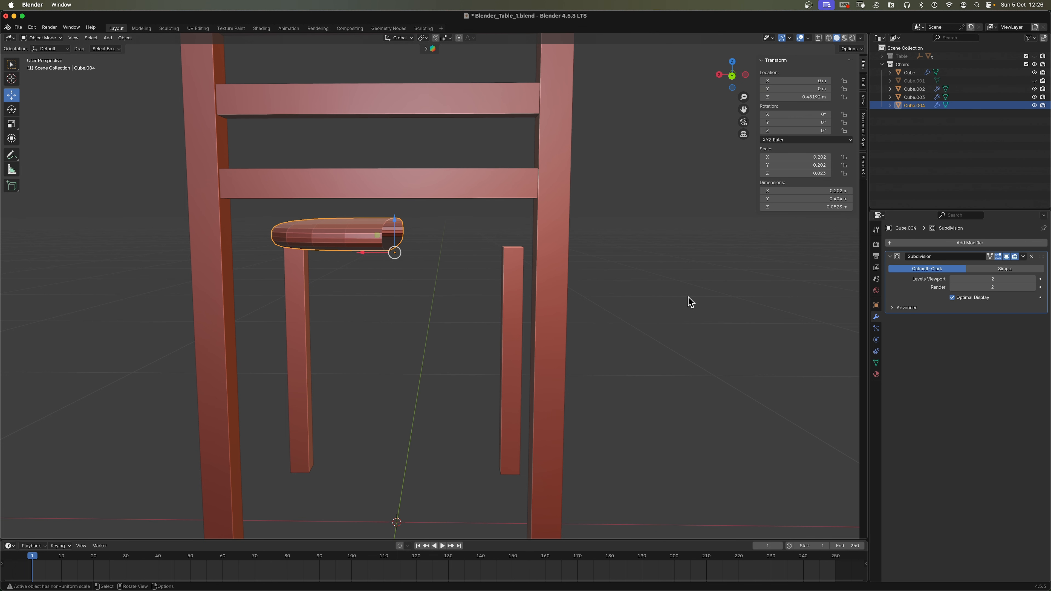
pyautogui.moveTo(688, 301); pyautogui.dragTo(518, 343, button='middle')
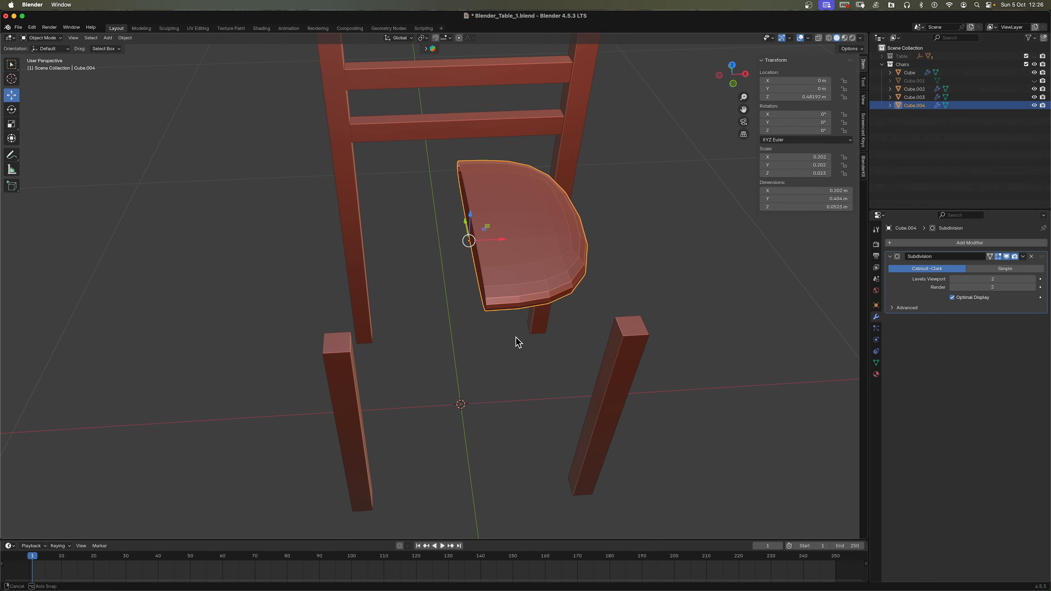
# Unhide the seat slab and add a Mirror modifier across the X axis to the half cushion.
pyautogui.click(1034, 81)
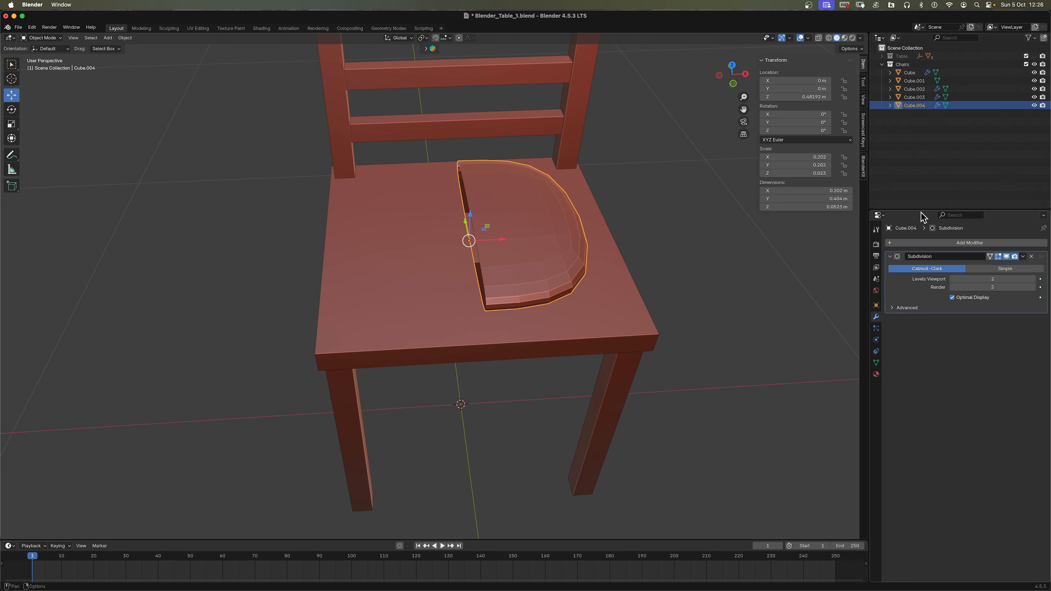
pyautogui.click(936, 244)
pyautogui.press('space')
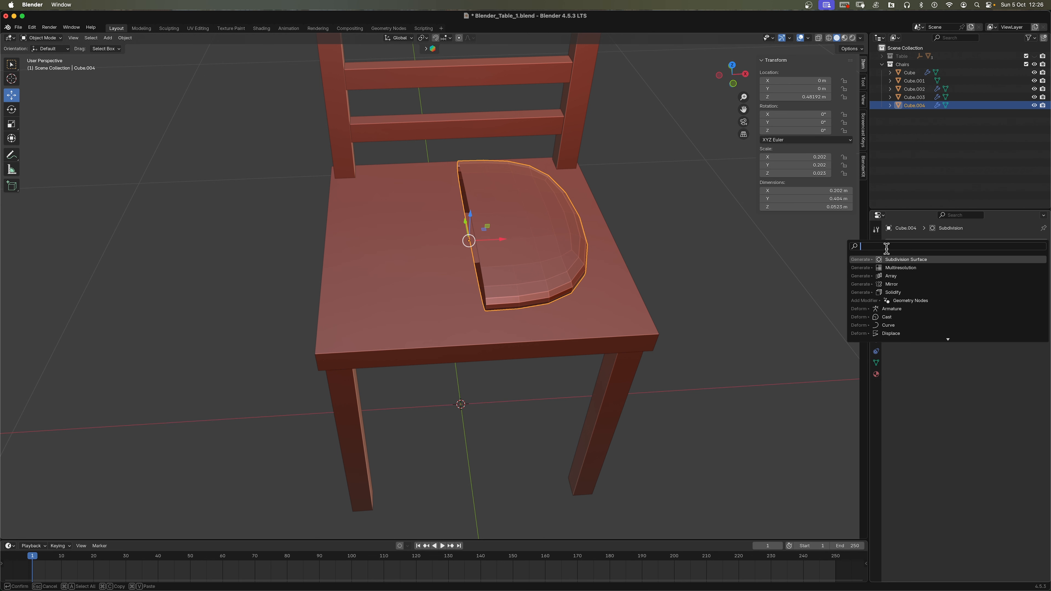
pyautogui.click(894, 284)
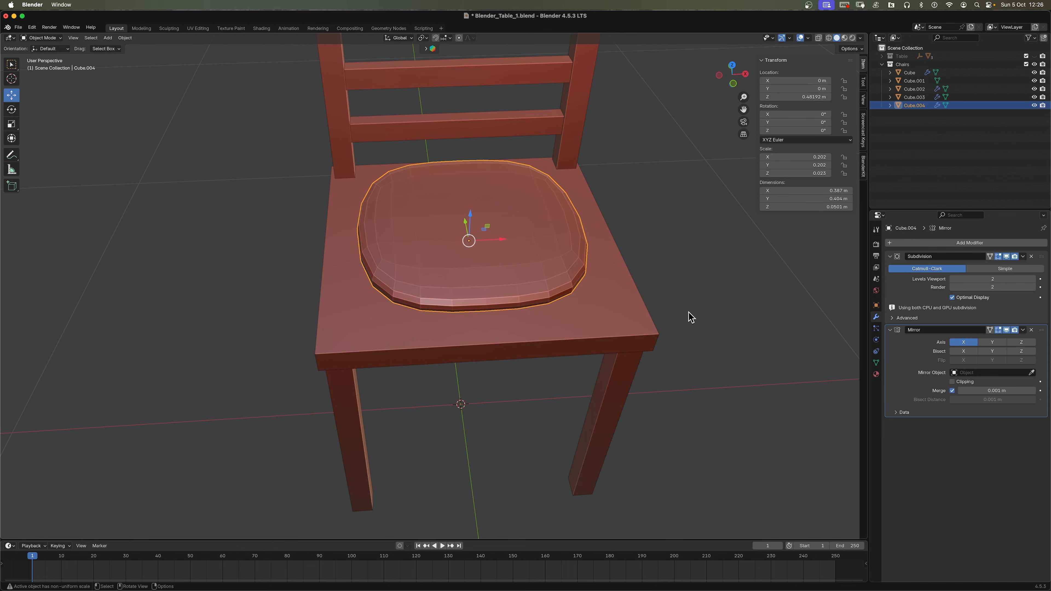
# Scale the cushion along X to about 0.447 m and along Y to about 0.444 m.
pyautogui.moveTo(687, 317); pyautogui.dragTo(647, 360, button='middle')
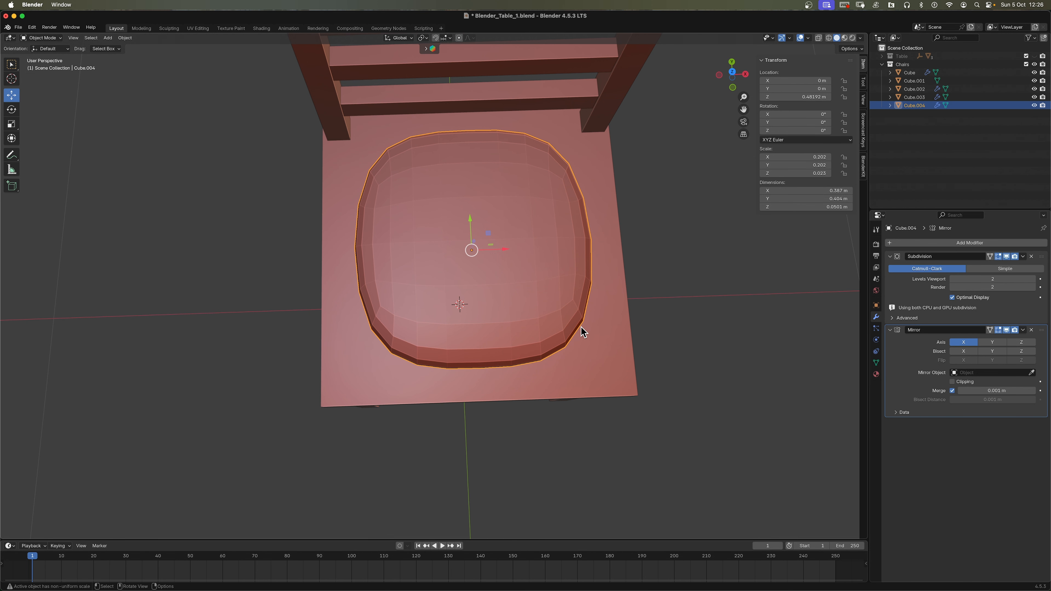
pyautogui.press('s')
pyautogui.press('x')
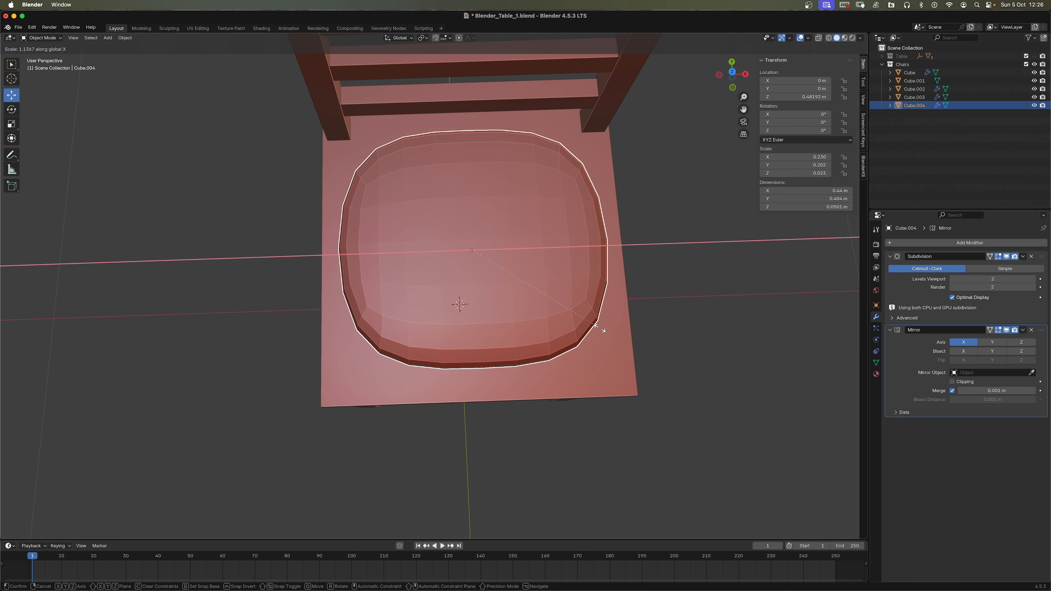
pyautogui.click(603, 330)
pyautogui.press('s')
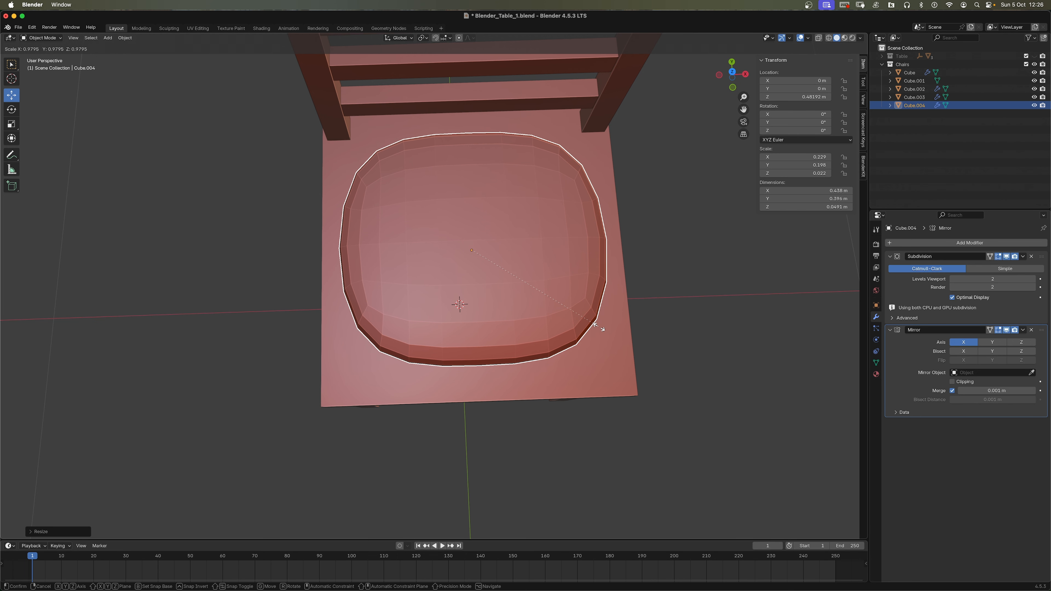
pyautogui.press('y')
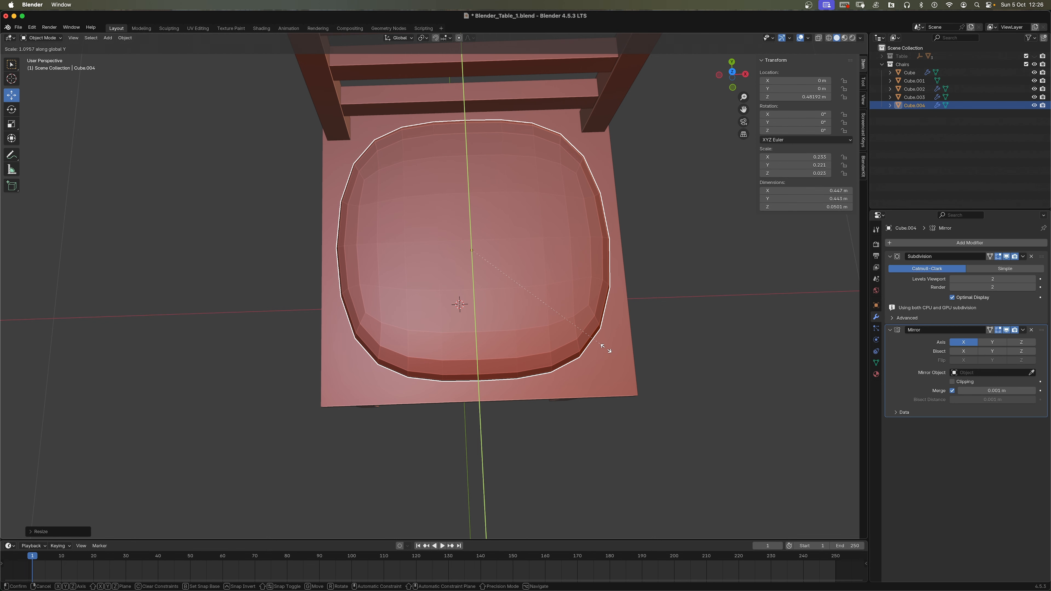
pyautogui.click(605, 347)
# Add two horizontal loop cuts around the cushion's sides, at about 2.235 m and 0.875 m in local Z.
pyautogui.moveTo(604, 292); pyautogui.dragTo(617, 235, button='middle')
pyautogui.press('Tab')
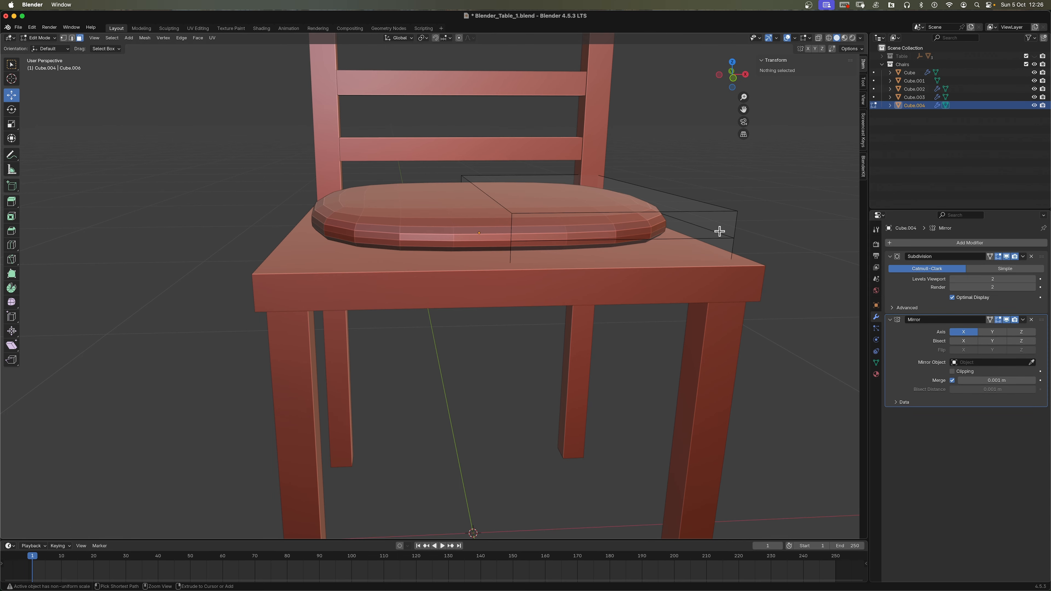
pyautogui.hotkey('ctrl', 'r')
pyautogui.click(733, 226)
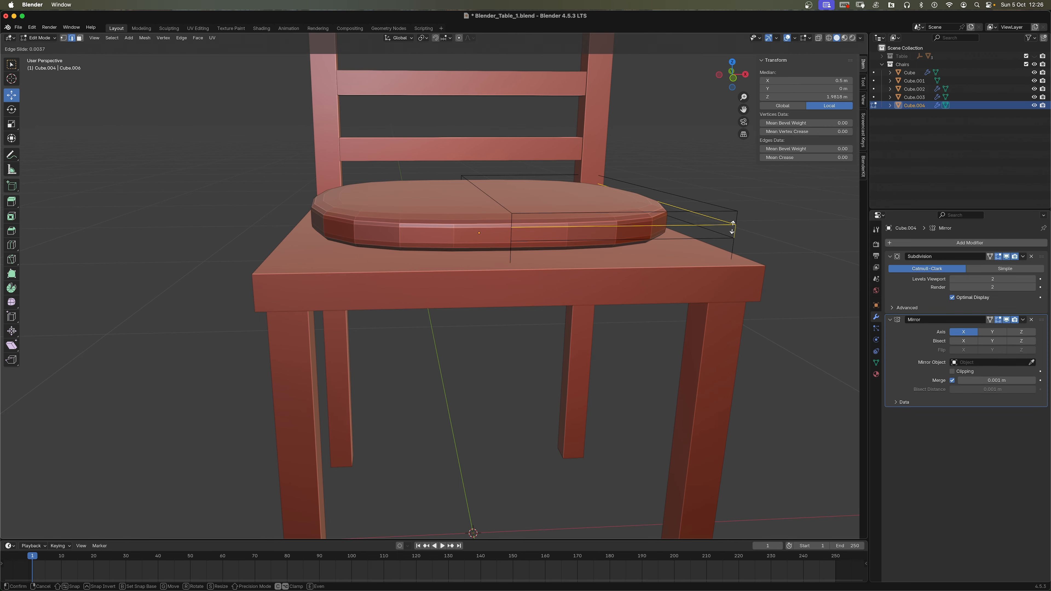
pyautogui.click(732, 230)
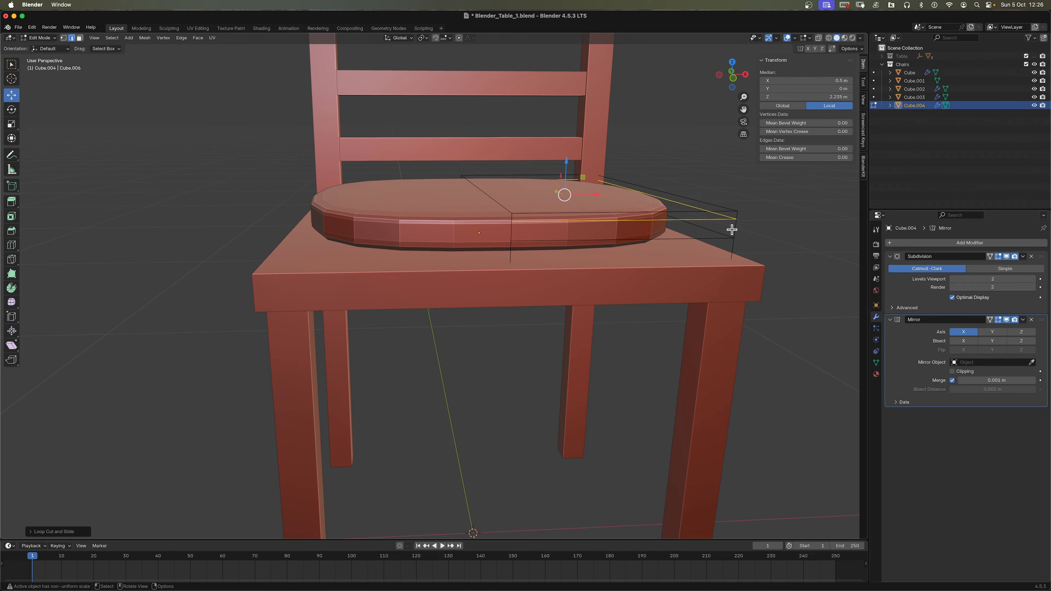
pyautogui.hotkey('ctrl', 'r')
pyautogui.click(739, 245)
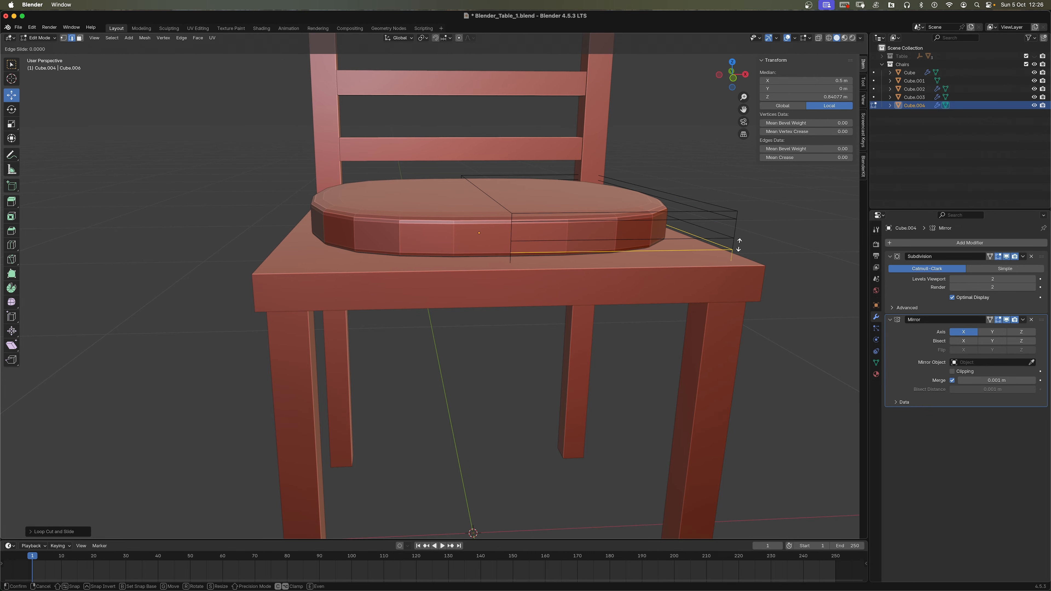
pyautogui.click(732, 244)
pyautogui.press('Tab')
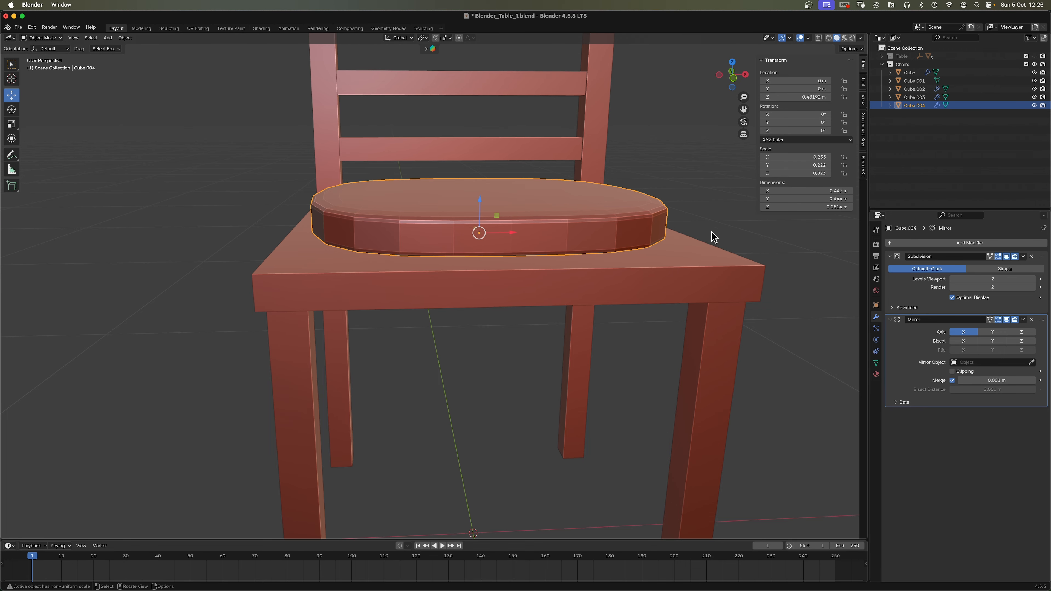
# Widen the cushion along X to about 0.486 m.
pyautogui.scroll(-5, 648, 317)
pyautogui.moveTo(648, 316); pyautogui.dragTo(606, 343, button='middle')
pyautogui.press('s')
pyautogui.press('x')
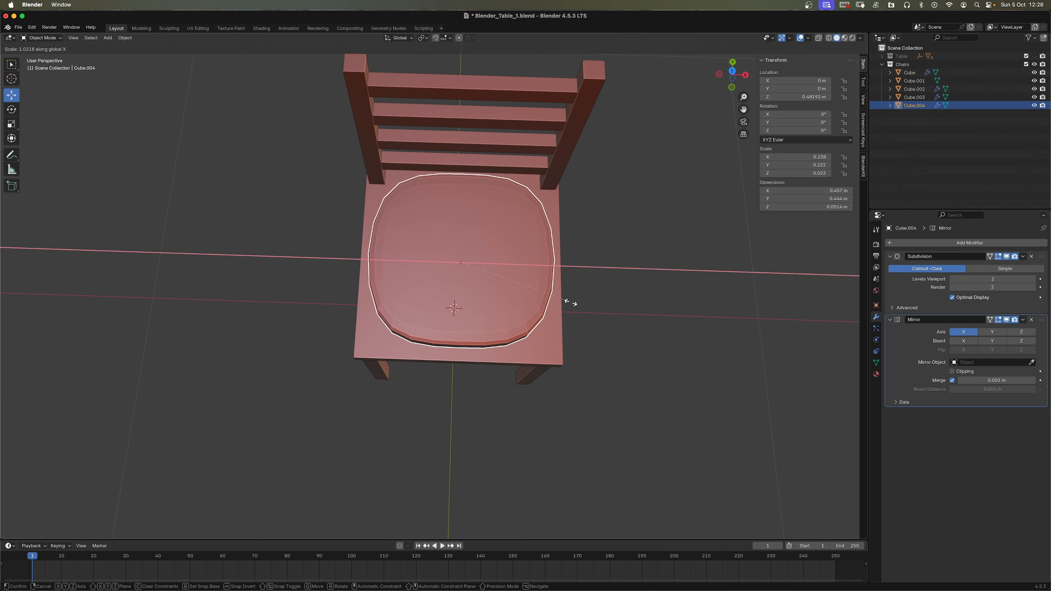
pyautogui.click(569, 313)
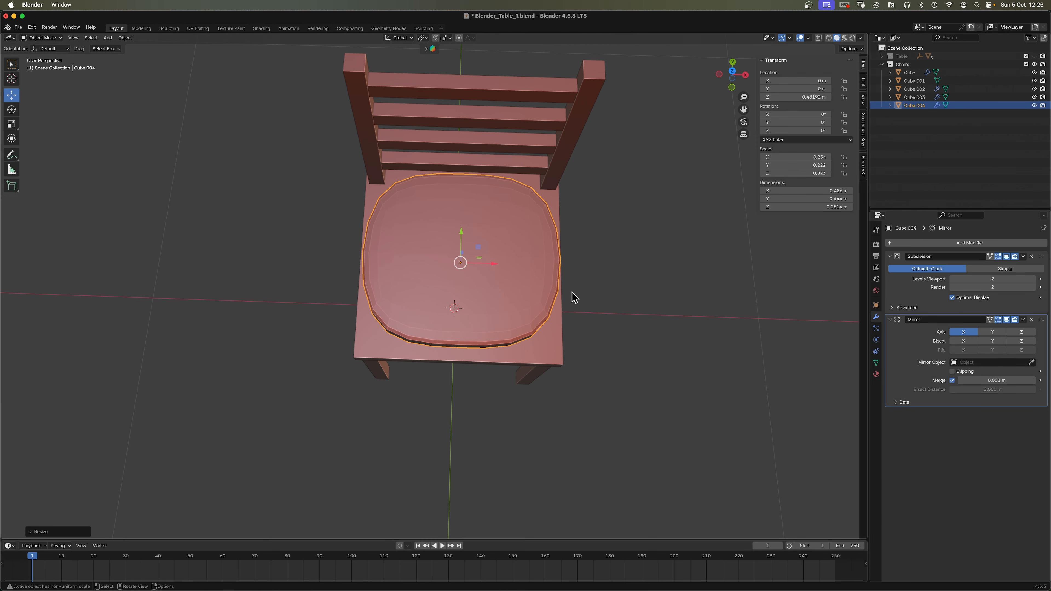
pyautogui.hotkey('ctrl', 'z')
pyautogui.hotkey('ctrl', 'shift', 'z')
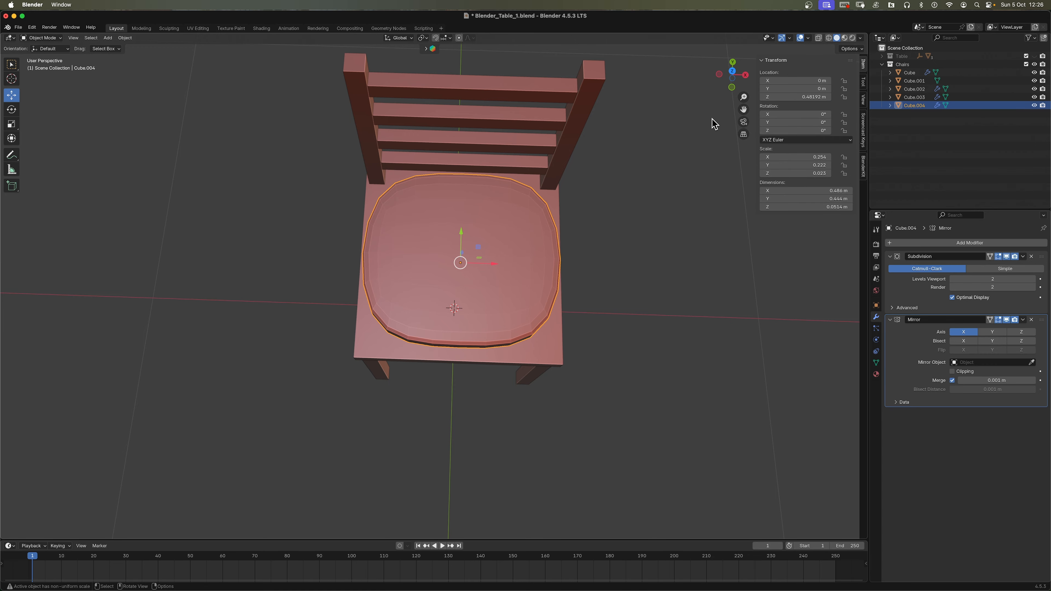
# Set the cushion's Subdivision modifier to 3 levels for both viewport and render.
pyautogui.moveTo(732, 93); pyautogui.dragTo(752, 104)
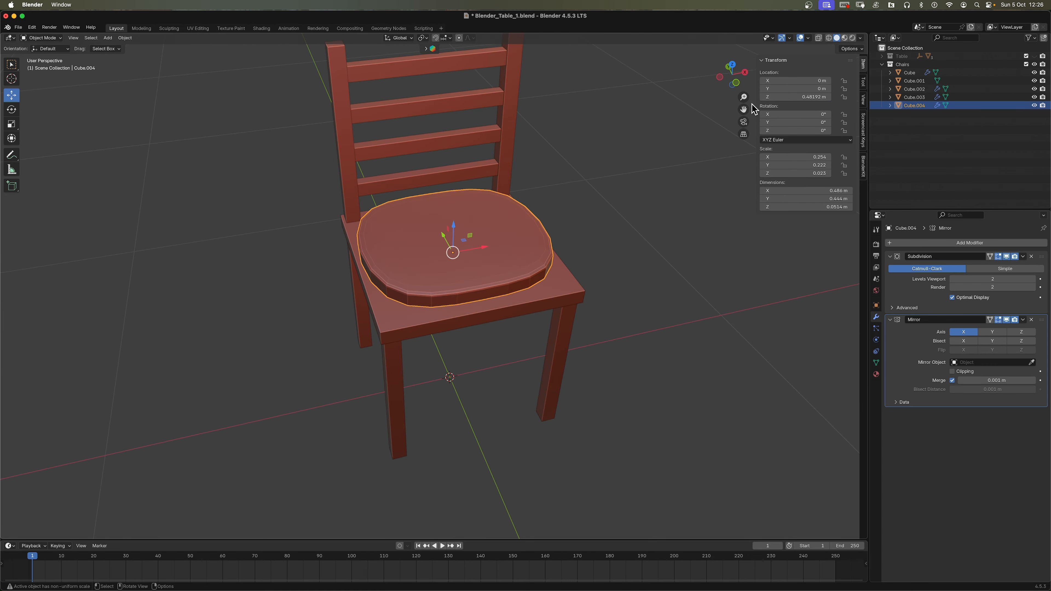
pyautogui.scroll(4, 727, 305)
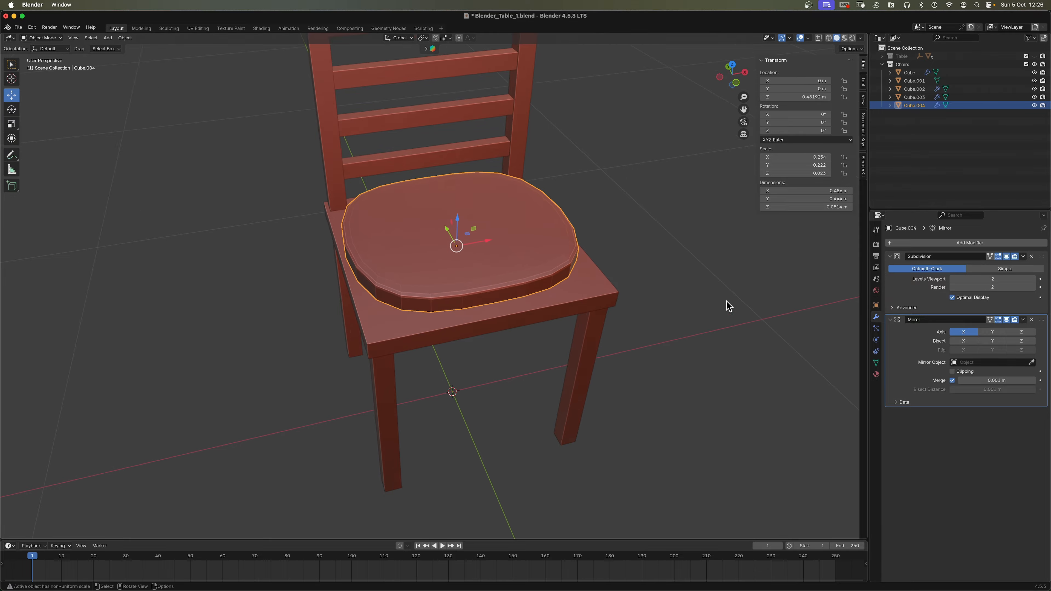
pyautogui.click(1036, 278)
pyautogui.click(1036, 287)
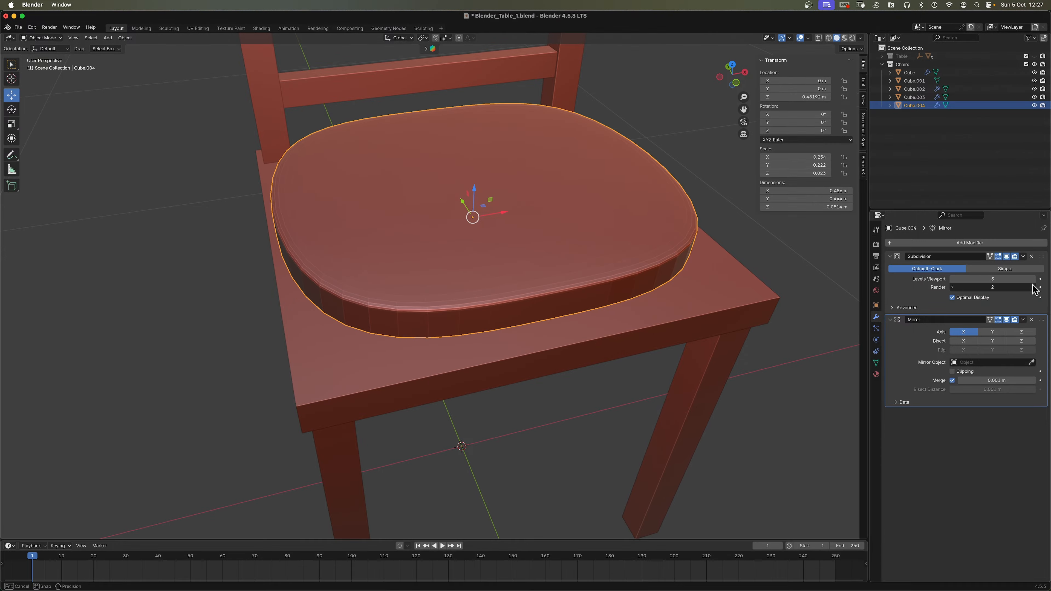
# Try Shade Auto Smooth on the cushion and replace it with Shade Smooth.
pyautogui.rightClick(639, 274)
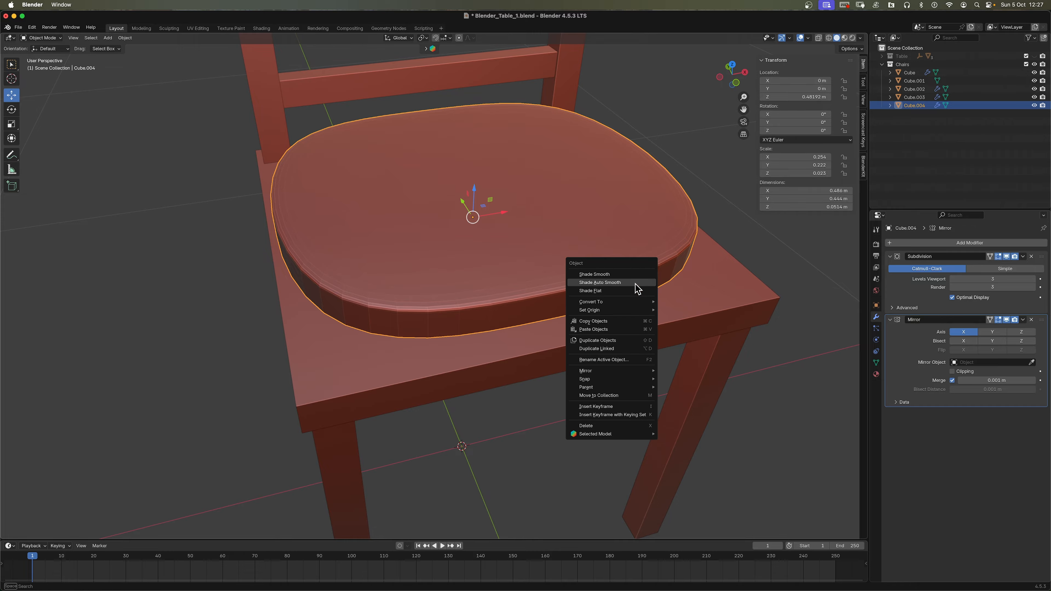
pyautogui.click(636, 287)
pyautogui.scroll(-3, 636, 288)
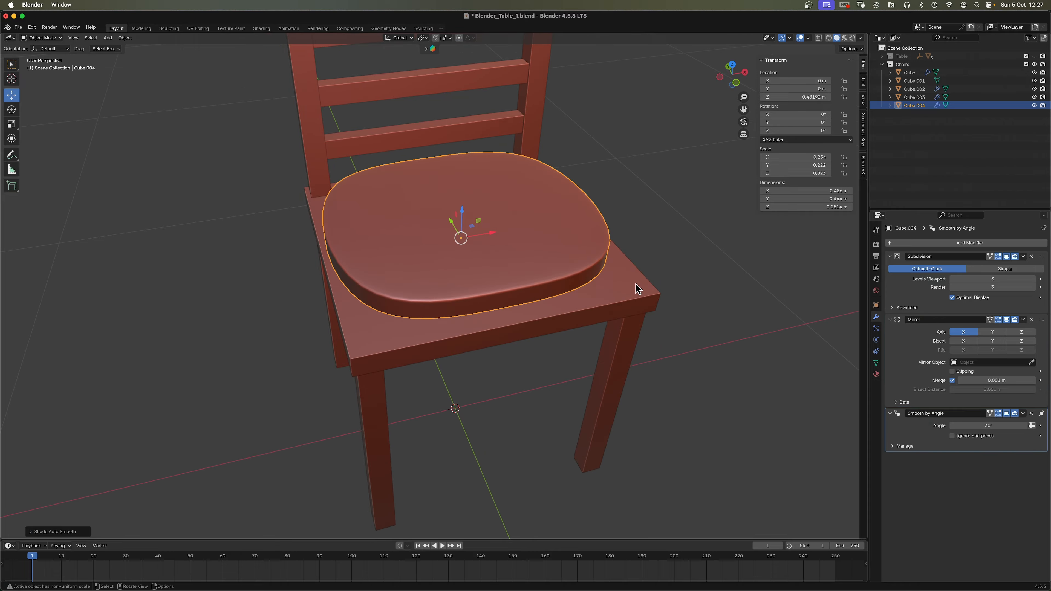
pyautogui.rightClick(603, 278)
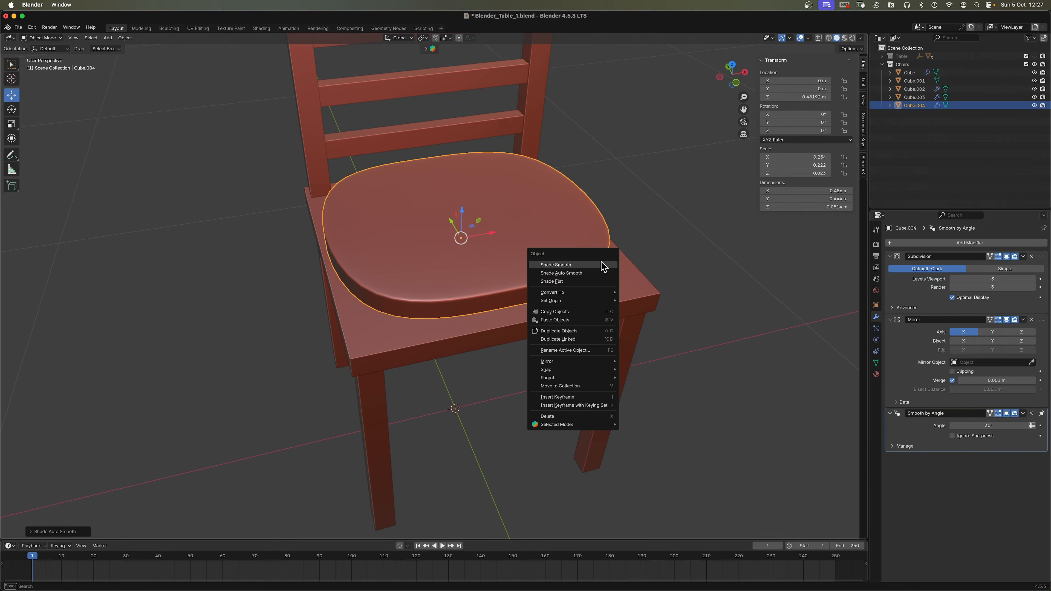
pyautogui.click(604, 266)
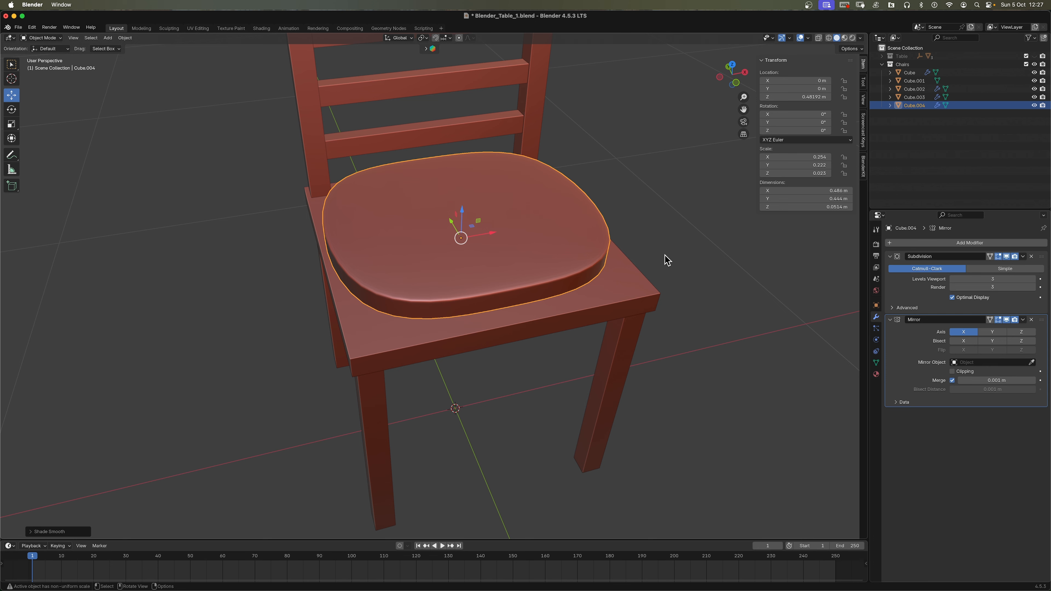
# Scale the cushion along Y to about 0.465 m and shift it slightly forward to about -0.007 m in Y.
pyautogui.moveTo(667, 260); pyautogui.dragTo(441, 322, button='middle')
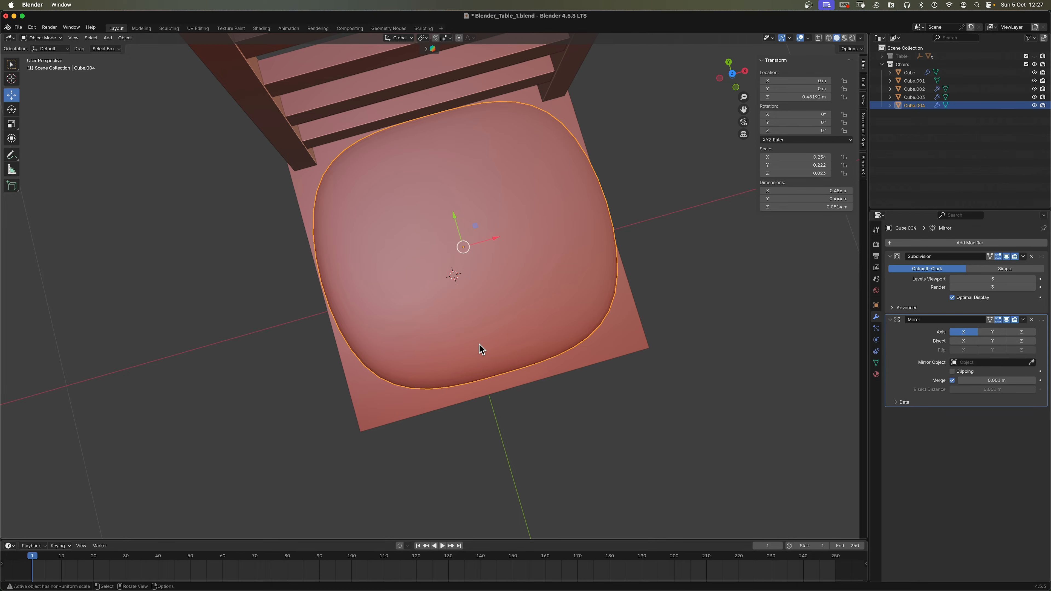
pyautogui.press('s')
pyautogui.press('y')
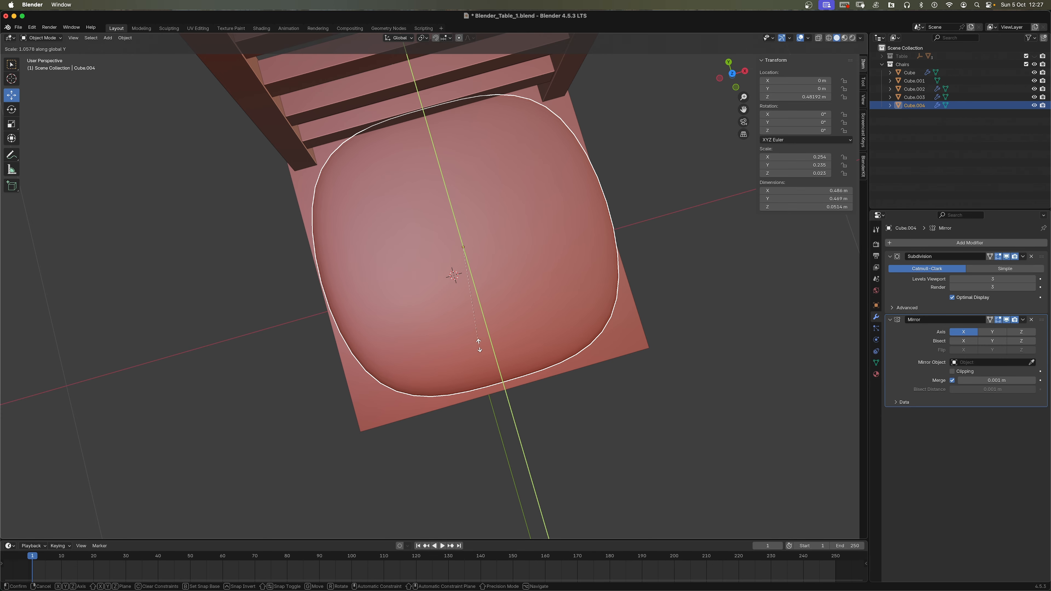
pyautogui.click(480, 349)
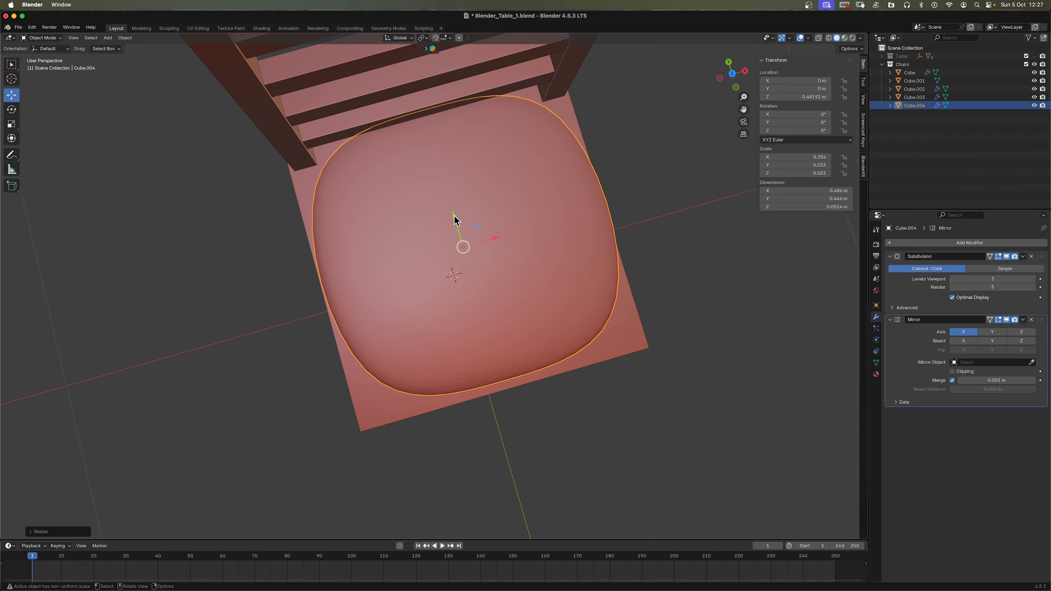
pyautogui.moveTo(454, 220); pyautogui.dragTo(454, 222)
pyautogui.click(705, 321)
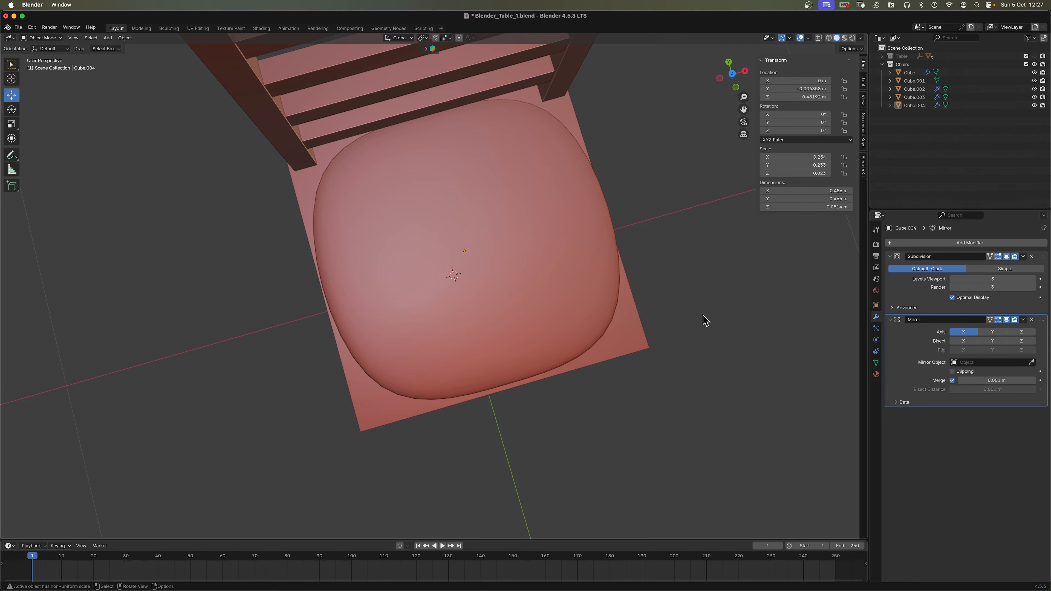
# Add a front-to-back loop cut in the cushion's unmirrored half, slid toward its outer side edge to square off the corners.
pyautogui.moveTo(647, 219); pyautogui.dragTo(628, 285, button='middle')
pyautogui.press('Tab')
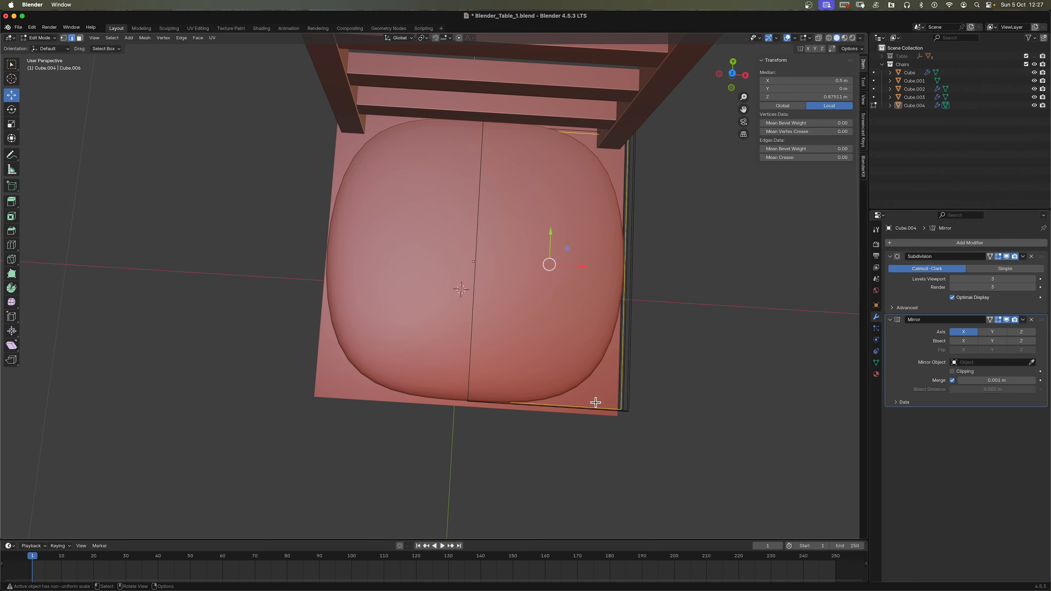
pyautogui.moveTo(595, 403); pyautogui.dragTo(592, 367, button='middle')
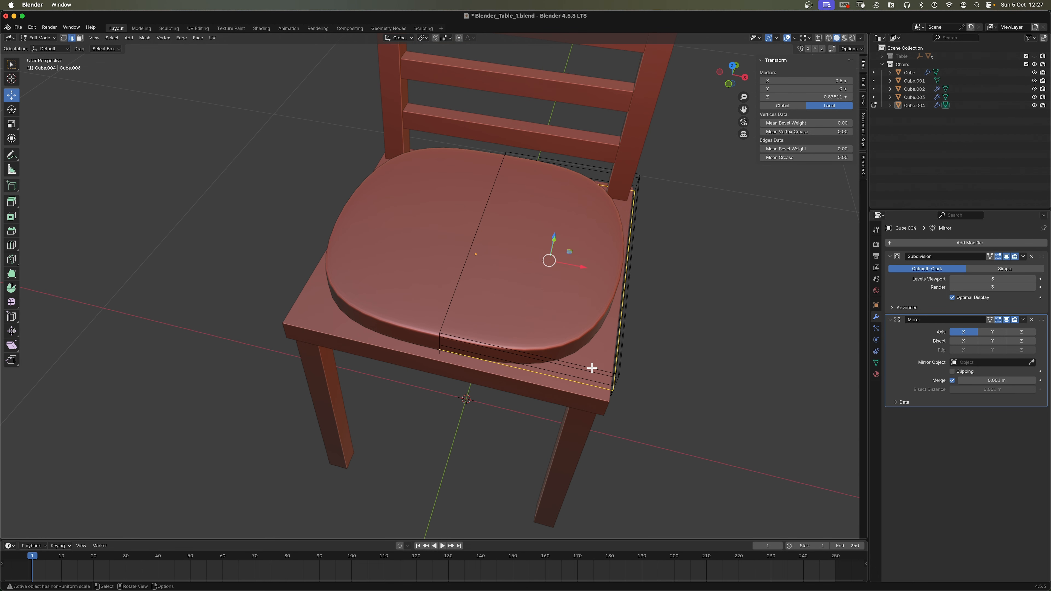
pyautogui.hotkey('ctrl', 'r')
pyautogui.click(587, 384)
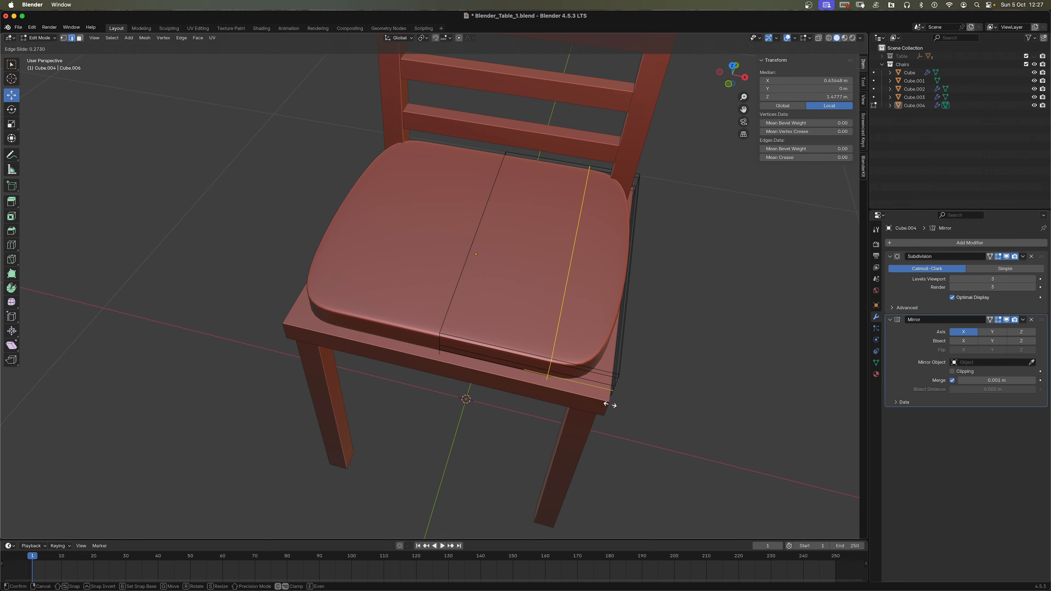
pyautogui.click(627, 391)
pyautogui.press('Tab')
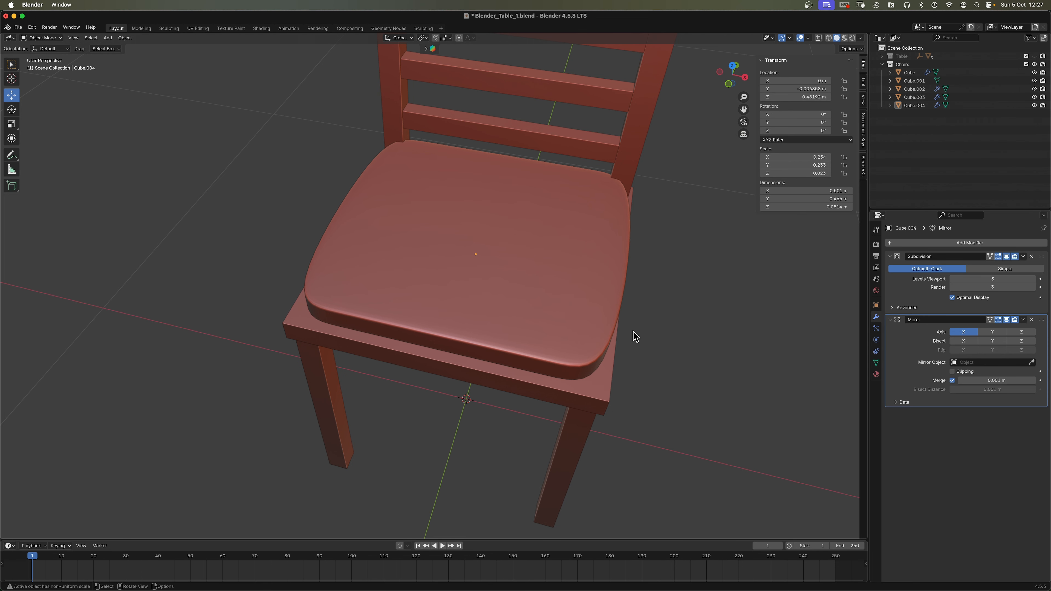
# Narrow the cushion along X to about 0.458 m to fit within the seat slab.
pyautogui.moveTo(634, 336); pyautogui.dragTo(634, 392, button='middle')
pyautogui.scroll(3, 596, 321)
pyautogui.click(592, 322)
pyautogui.press('s')
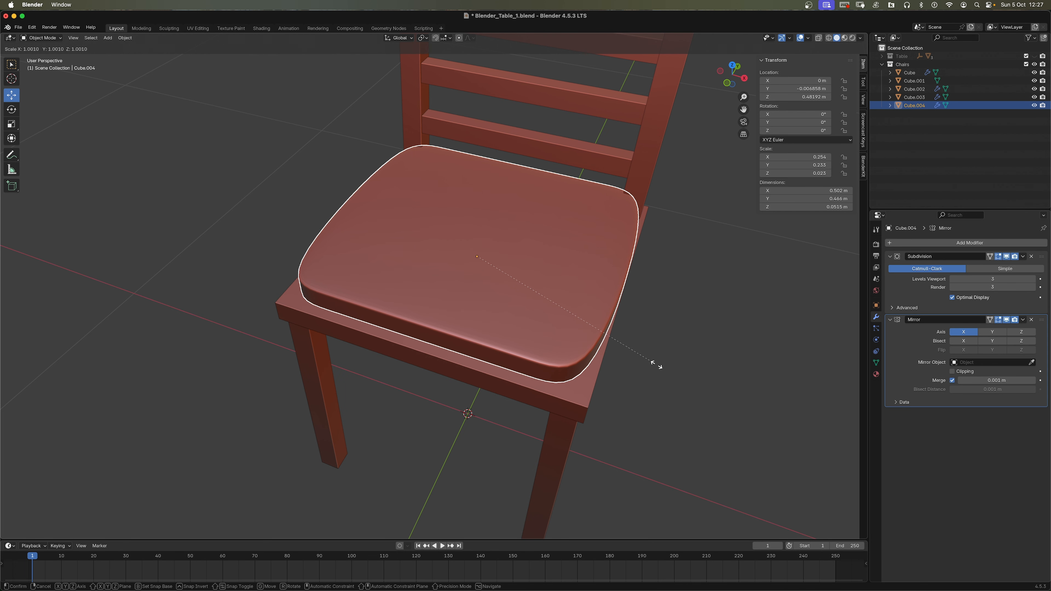
pyautogui.press('x')
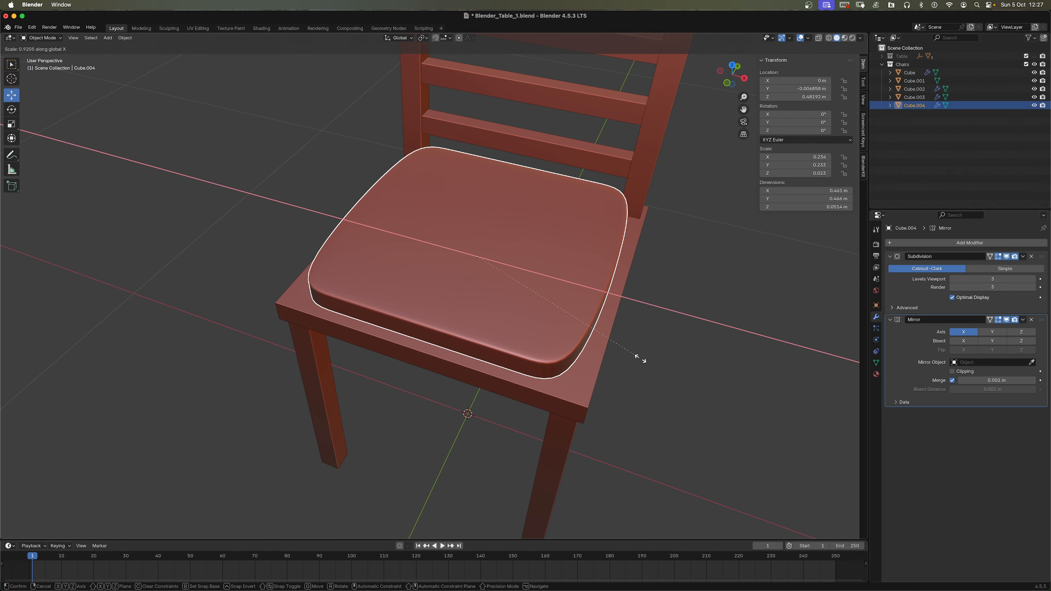
pyautogui.click(640, 359)
# Move the cushion forward along Y to about -0.012 m, away from the back posts.
pyautogui.moveTo(601, 252); pyautogui.dragTo(579, 285, button='middle')
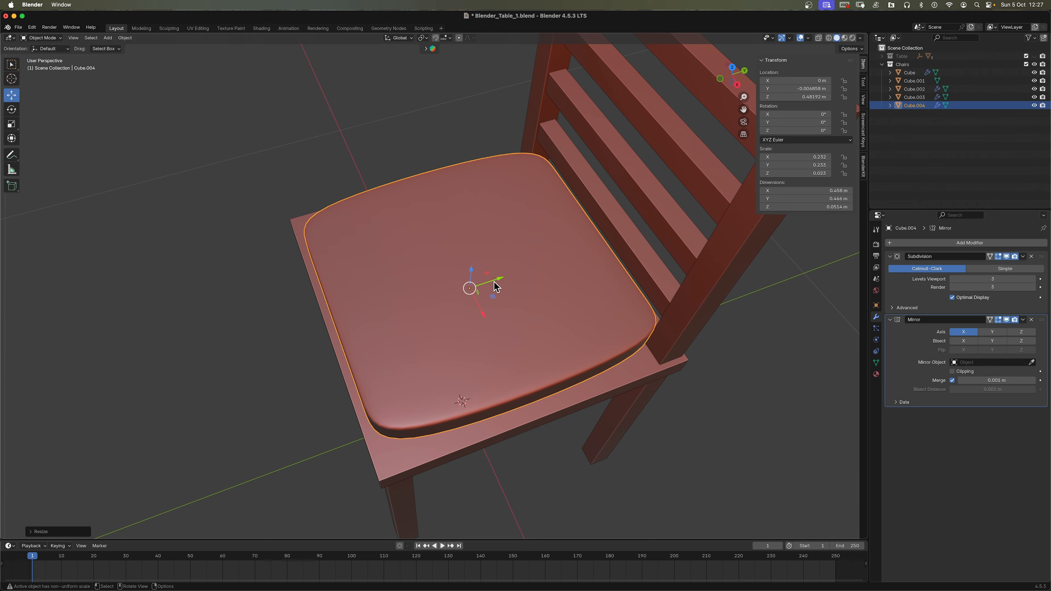
pyautogui.moveTo(494, 285); pyautogui.dragTo(489, 283)
pyautogui.click(606, 410)
# Lower the cushion along Z to about 0.471 m so it rests on the seat slab.
pyautogui.moveTo(606, 411); pyautogui.dragTo(500, 216, button='middle')
pyautogui.scroll(2, 536, 215)
pyautogui.click(525, 204)
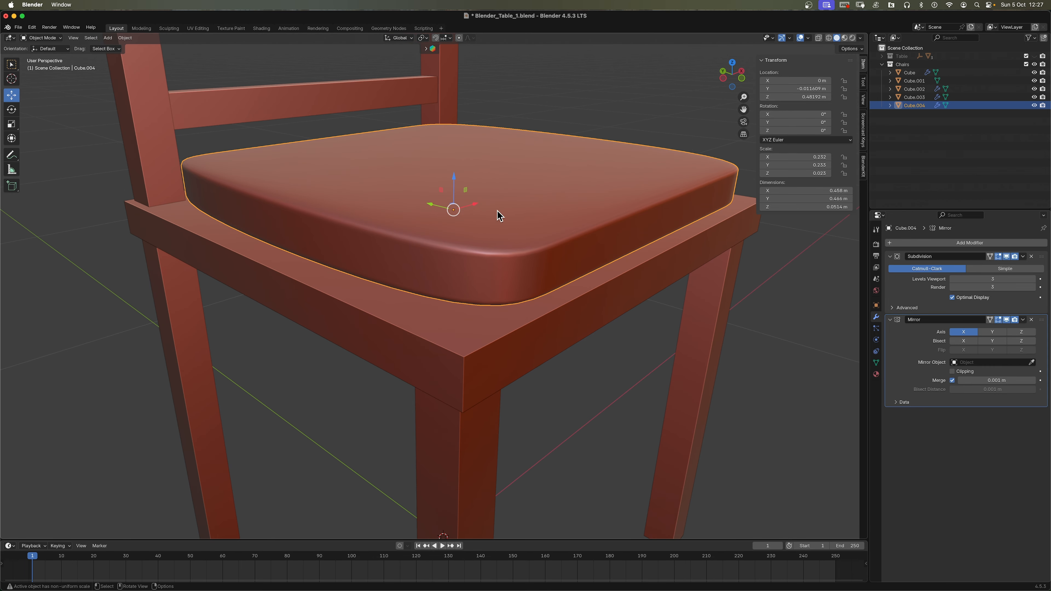
pyautogui.moveTo(455, 183); pyautogui.dragTo(446, 306)
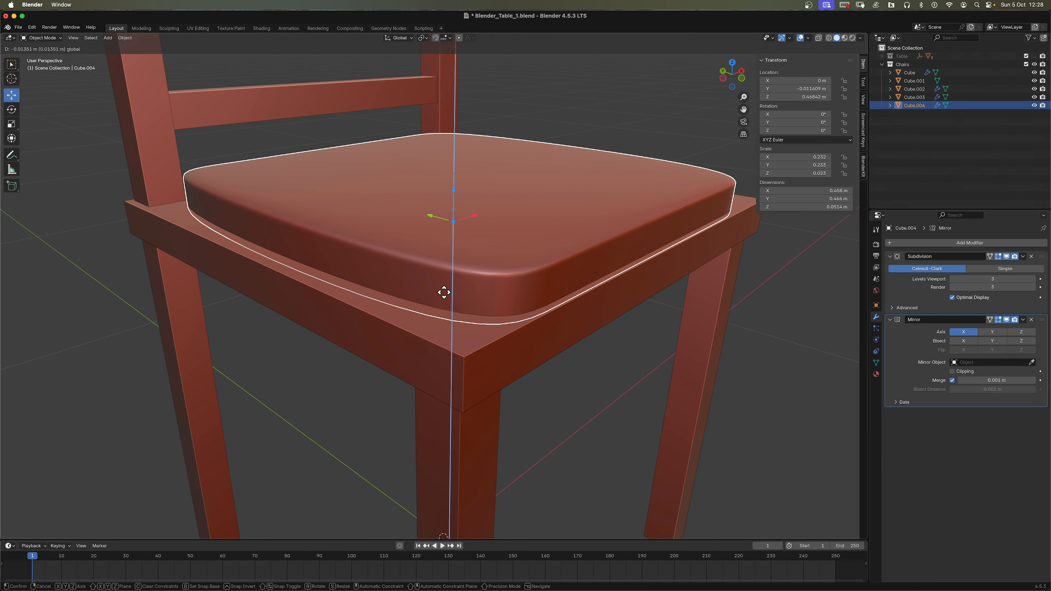
pyautogui.click(509, 292)
pyautogui.click(620, 381)
pyautogui.keyDown('ctrl'); pyautogui.scroll(-4, 535, 442); pyautogui.keyUp('ctrl')
pyautogui.moveTo(578, 345); pyautogui.dragTo(537, 376, button='middle')
pyautogui.press('super+z')
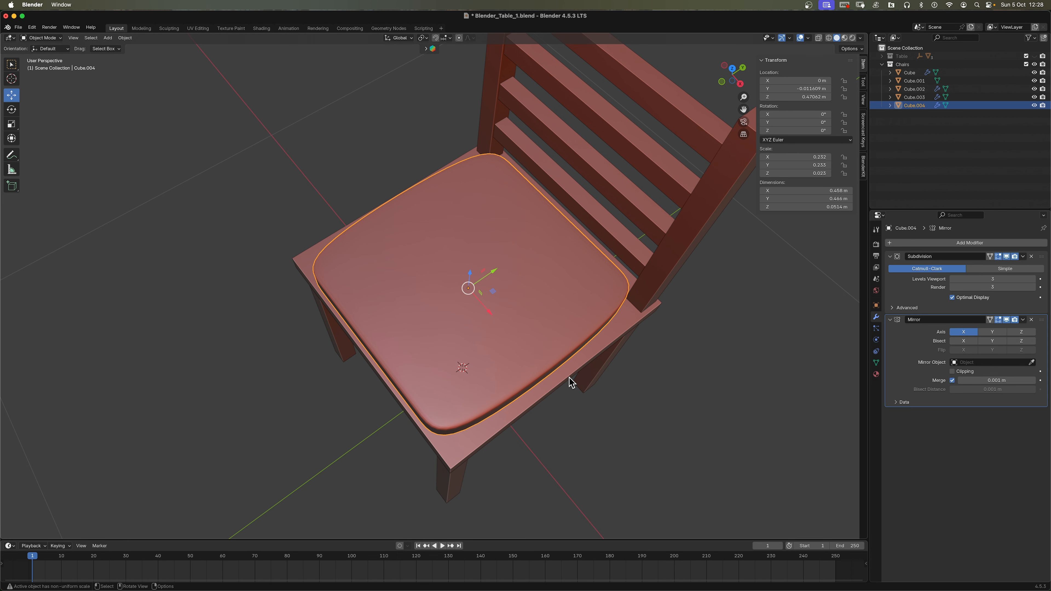
# Shorten the cushion along Y to about 0.448 m and shift it forward to about -0.017 m in Y.
pyautogui.press('s')
pyautogui.press('y')
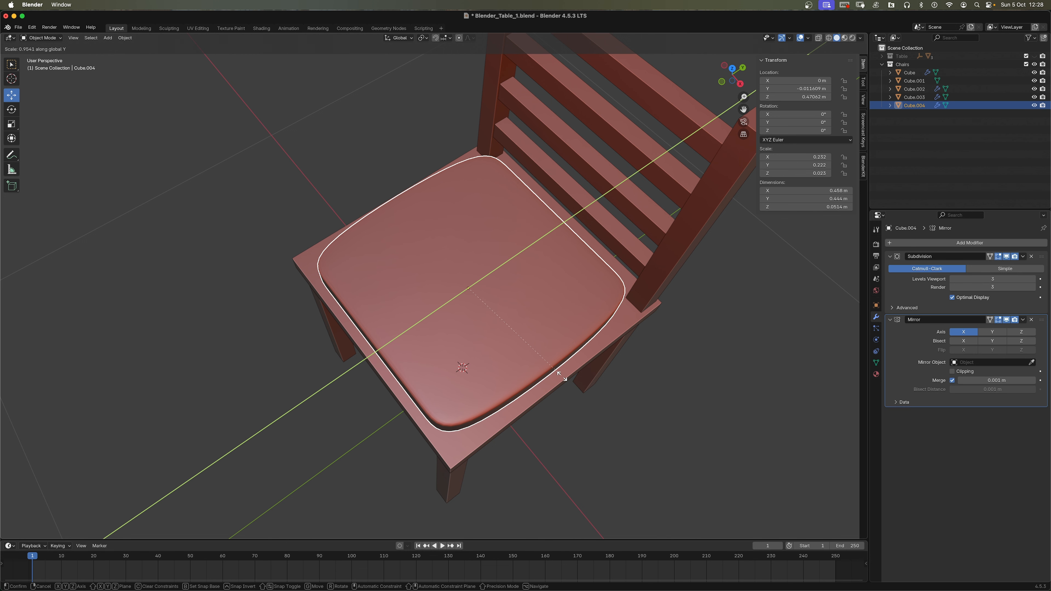
pyautogui.click(567, 355)
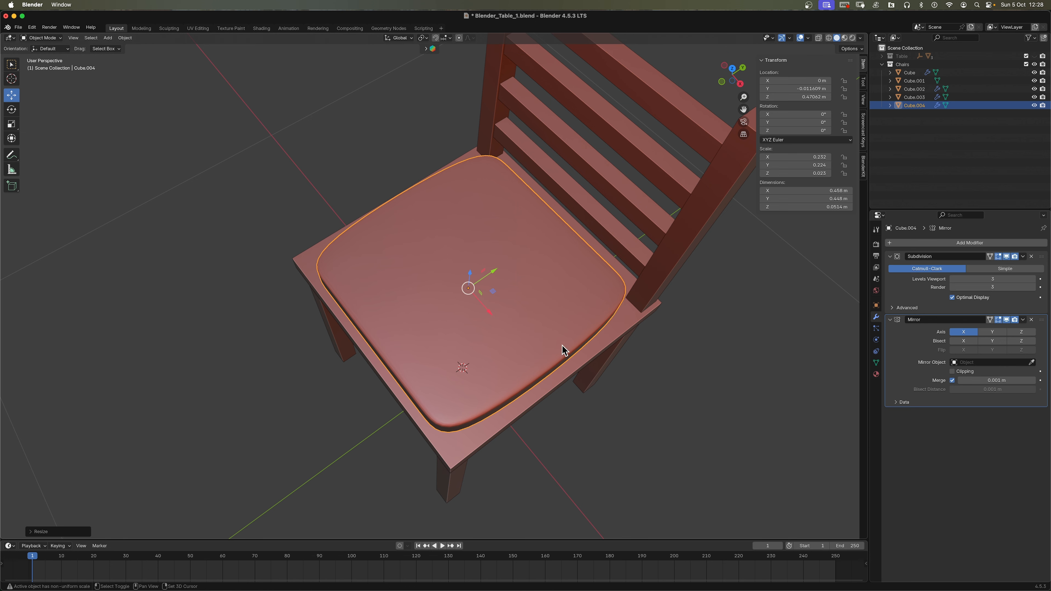
pyautogui.moveTo(493, 270); pyautogui.dragTo(473, 288)
pyautogui.click(575, 445)
pyautogui.moveTo(575, 445); pyautogui.dragTo(613, 396, button='middle')
pyautogui.scroll(-3, 558, 436)
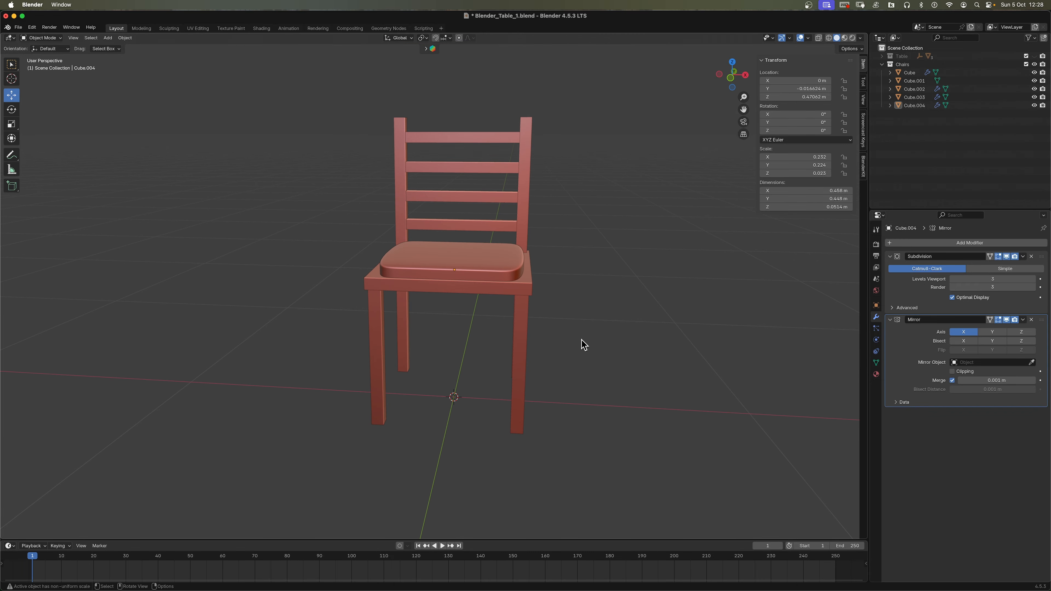
pyautogui.moveTo(601, 296); pyautogui.dragTo(605, 294, button='middle')
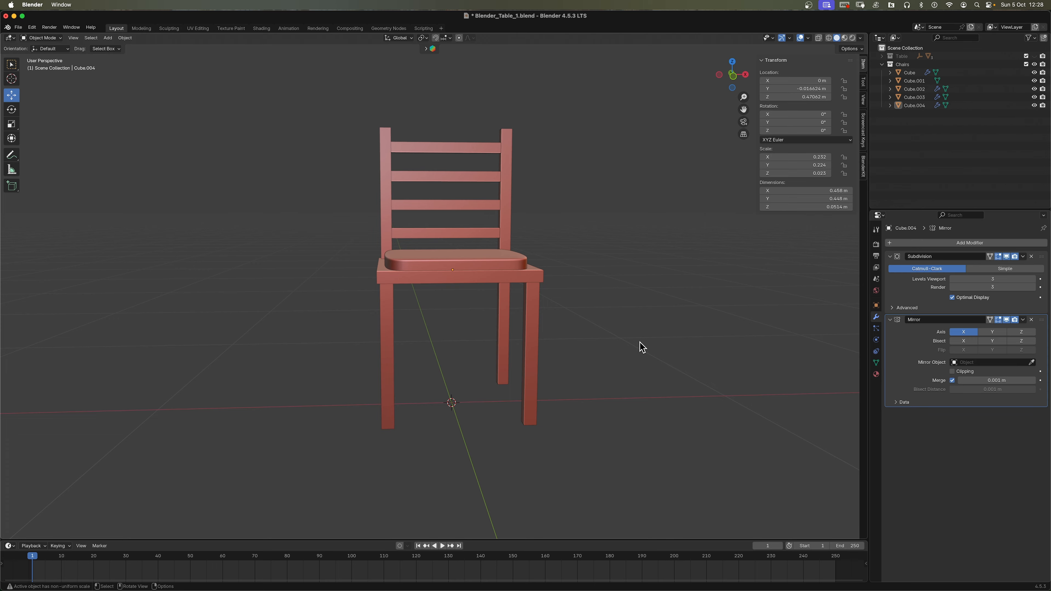
# Add a Plain Axes empty at the world origin and scale it uniformly to about 0.110.
pyautogui.hotkey('shift', 'a')
pyautogui.moveTo(632, 351)
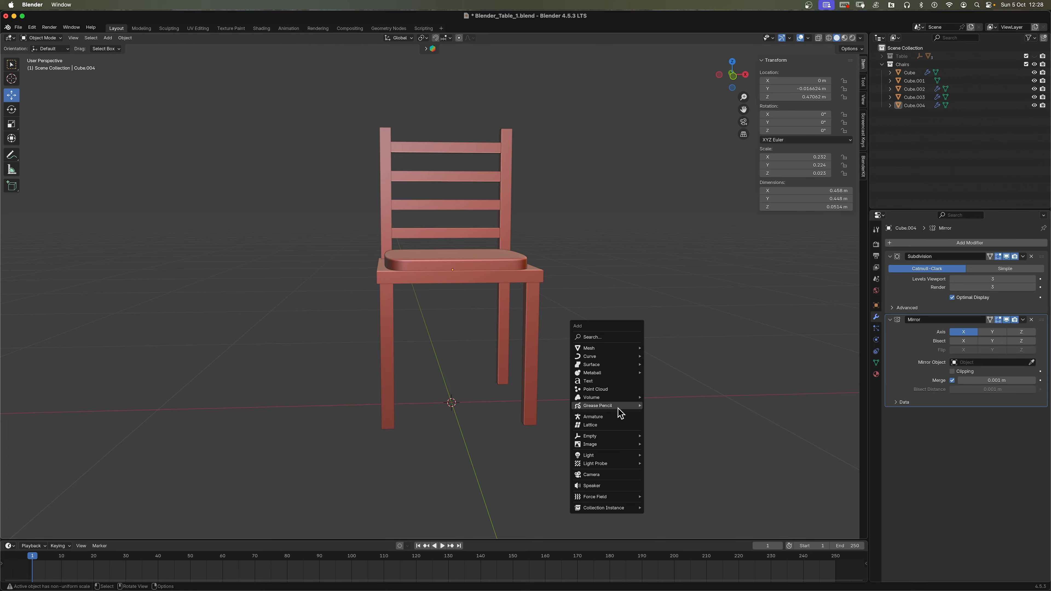
pyautogui.moveTo(621, 436)
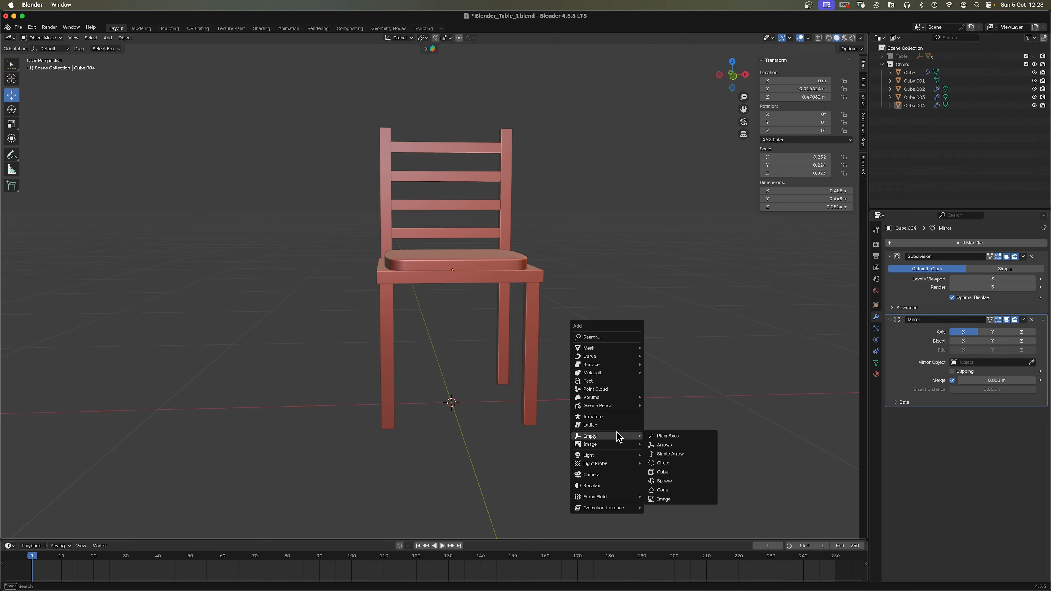
pyautogui.click(656, 435)
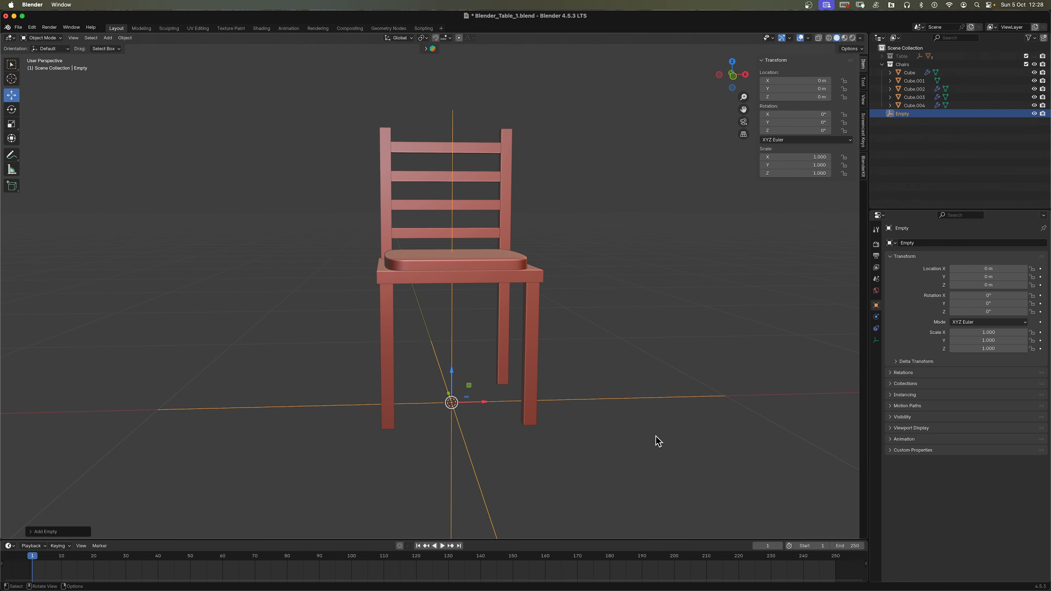
pyautogui.press('s')
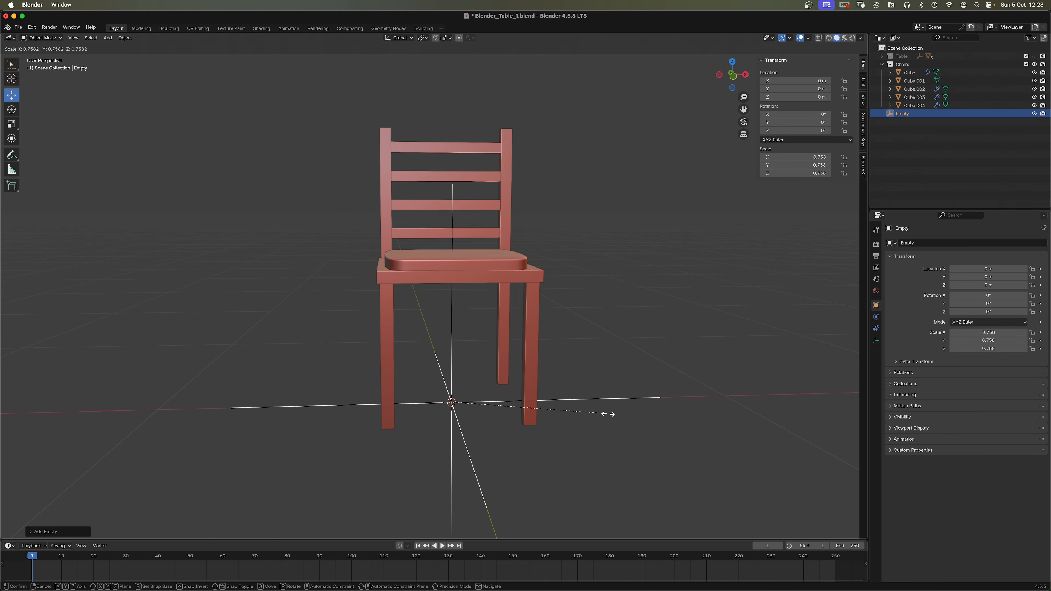
pyautogui.click(475, 400)
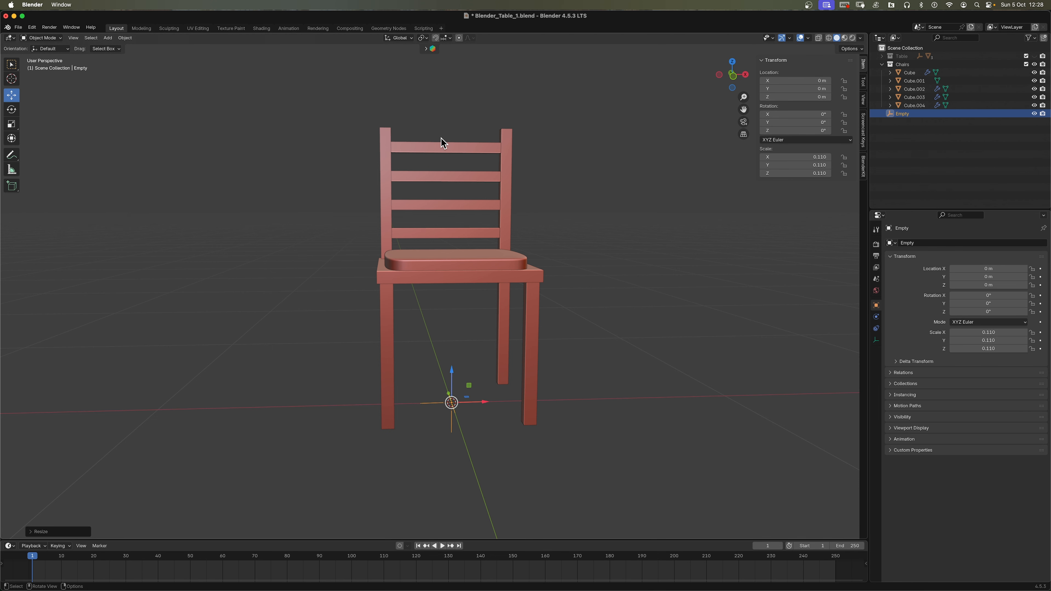
# Parent all five chair parts to the empty with the Object option.
pyautogui.moveTo(292, 118); pyautogui.dragTo(494, 280)
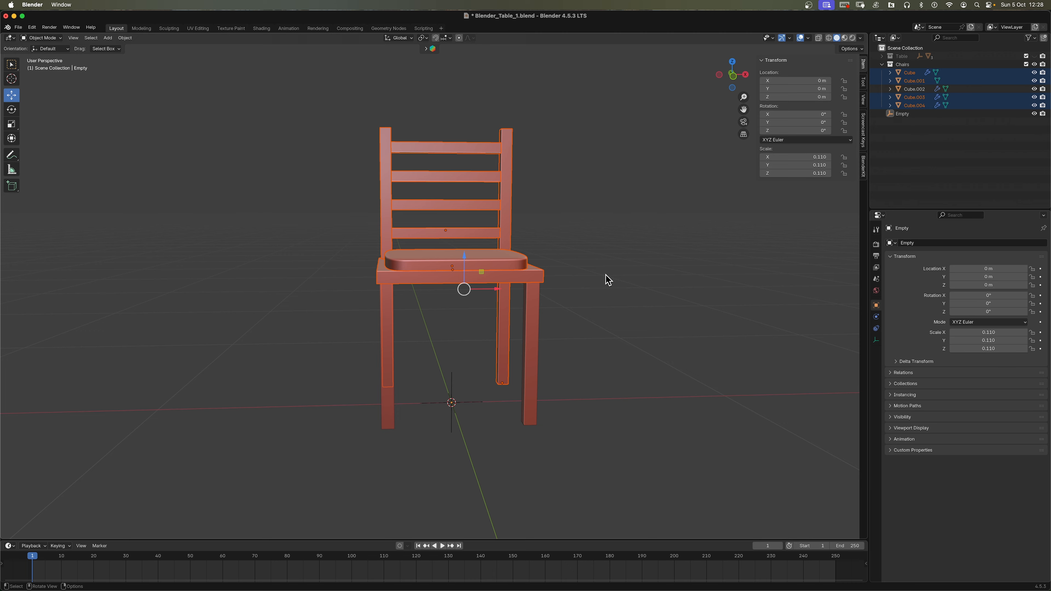
pyautogui.moveTo(302, 133); pyautogui.dragTo(597, 328)
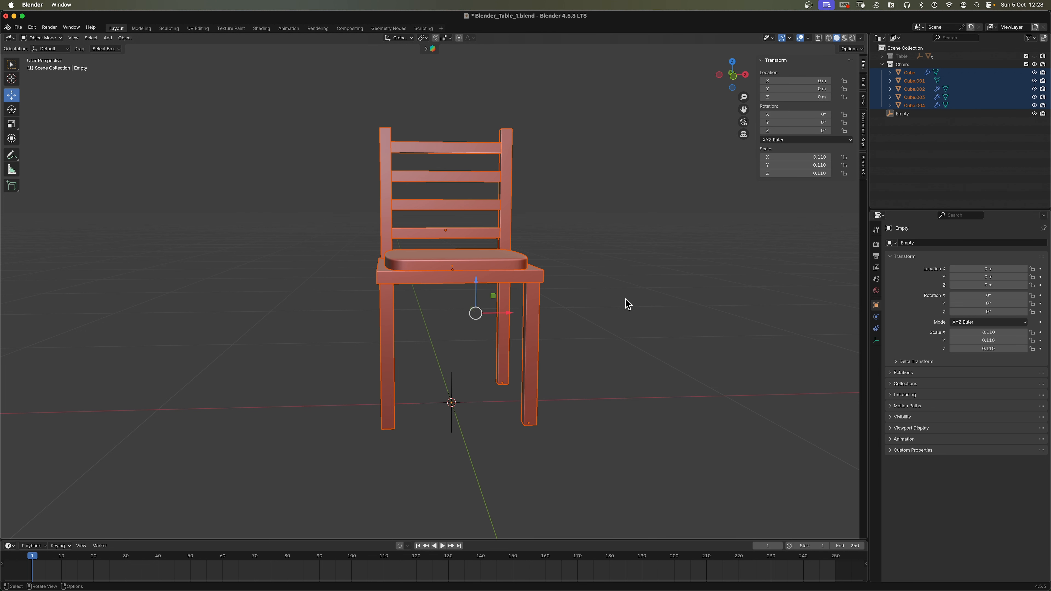
pyautogui.keyDown('shift'); pyautogui.click(470, 410); pyautogui.keyUp('shift')
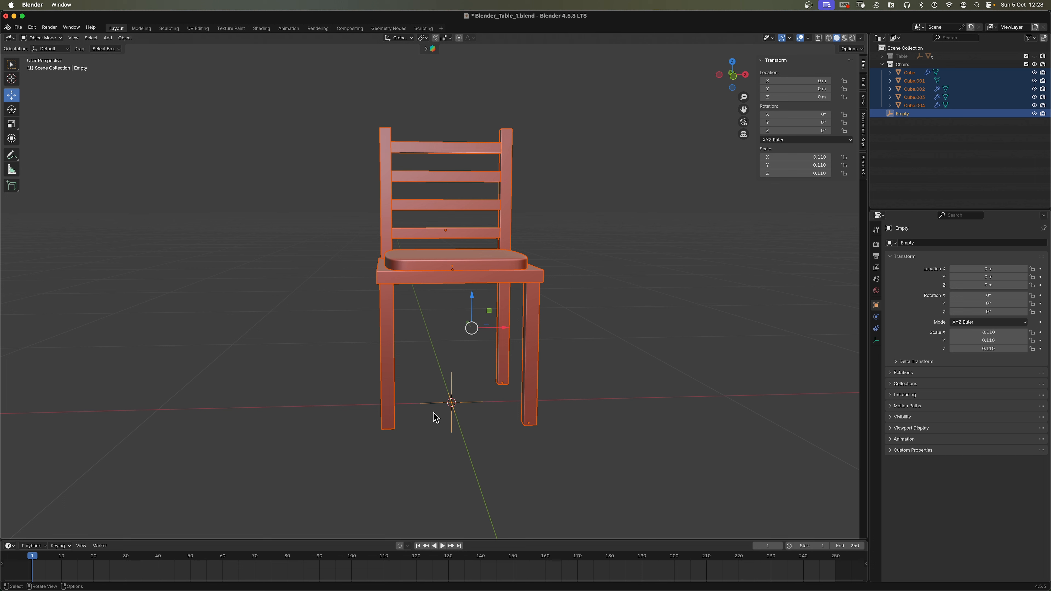
pyautogui.hotkey('ctrl', 'p')
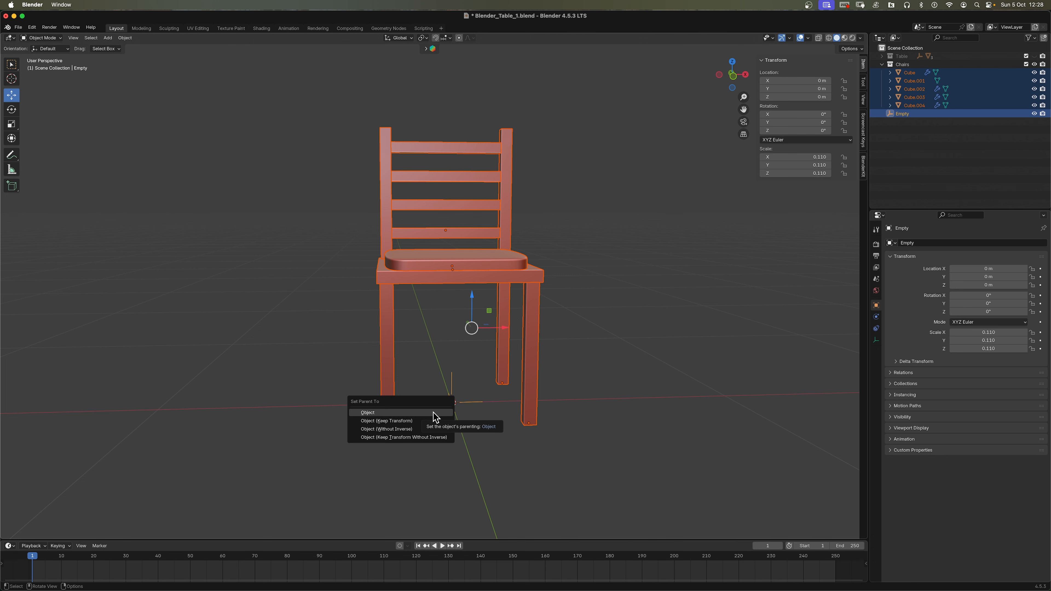
pyautogui.click(433, 412)
pyautogui.click(451, 433)
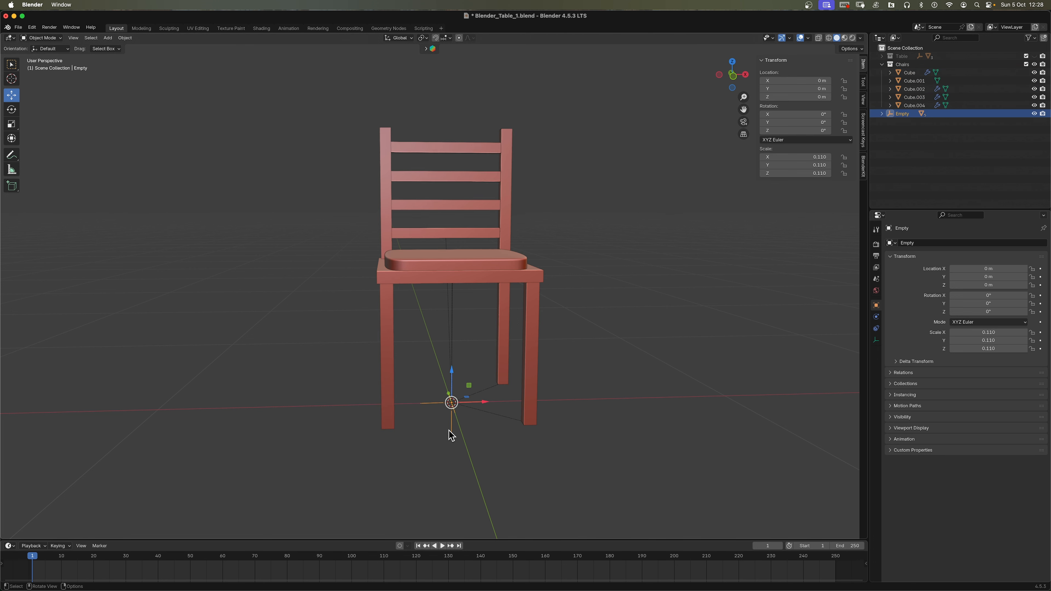
pyautogui.moveTo(484, 403)
pyautogui.mouseDown()
pyautogui.moveTo(498, 401)
pyautogui.moveTo(477, 404)
pyautogui.moveTo(489, 408)
pyautogui.mouseUp()
pyautogui.rightClick(490, 408)
# Switch to the front orthographic view and collapse the Chairs collection in the outliner.
pyautogui.scroll(-3, 521, 422)
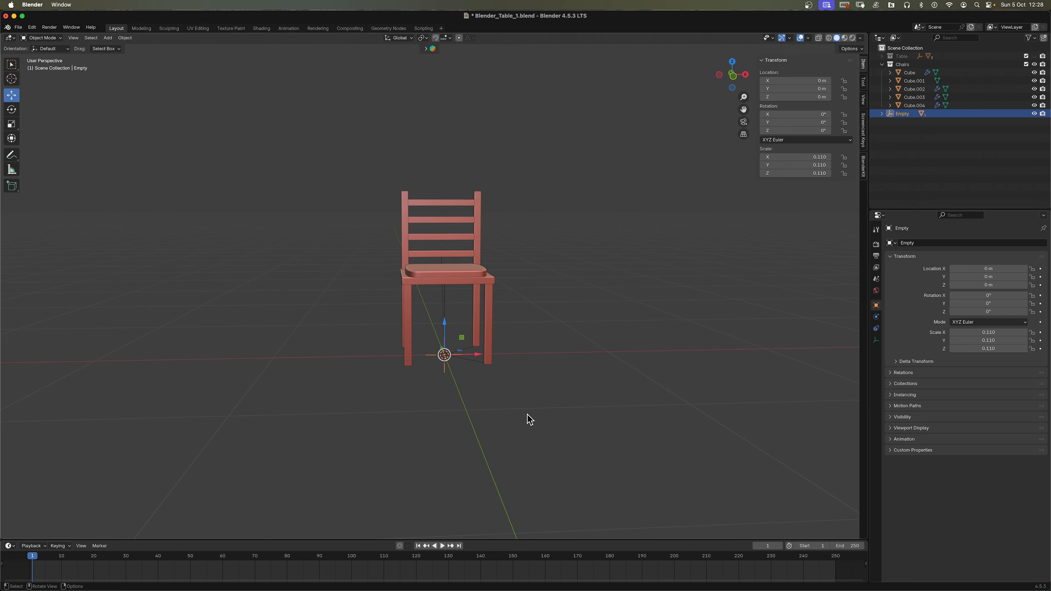
pyautogui.click(544, 410)
pyautogui.press('KP_1')
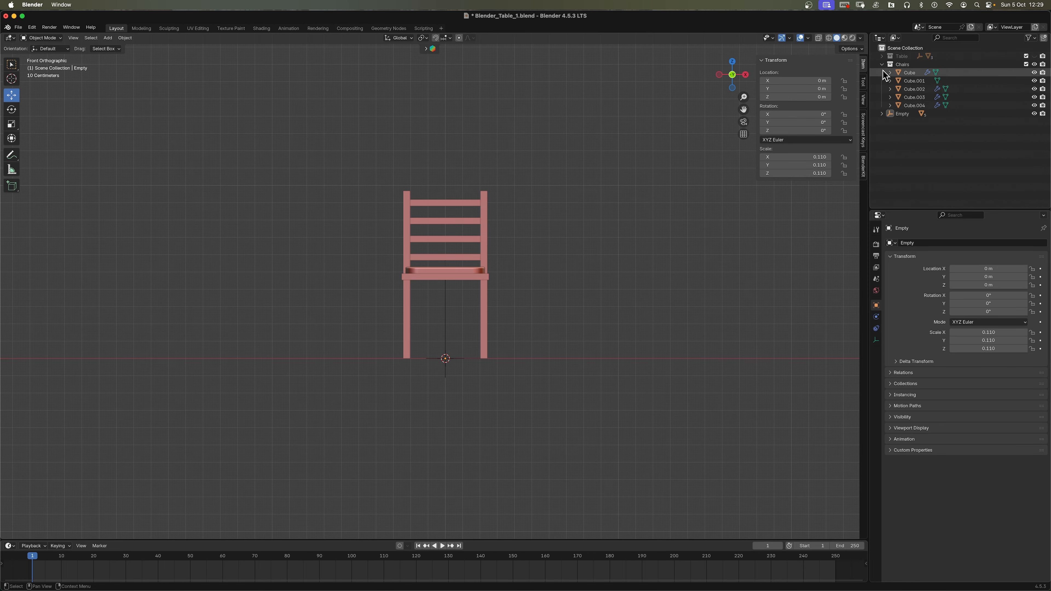
pyautogui.click(891, 72)
pyautogui.click(891, 72)
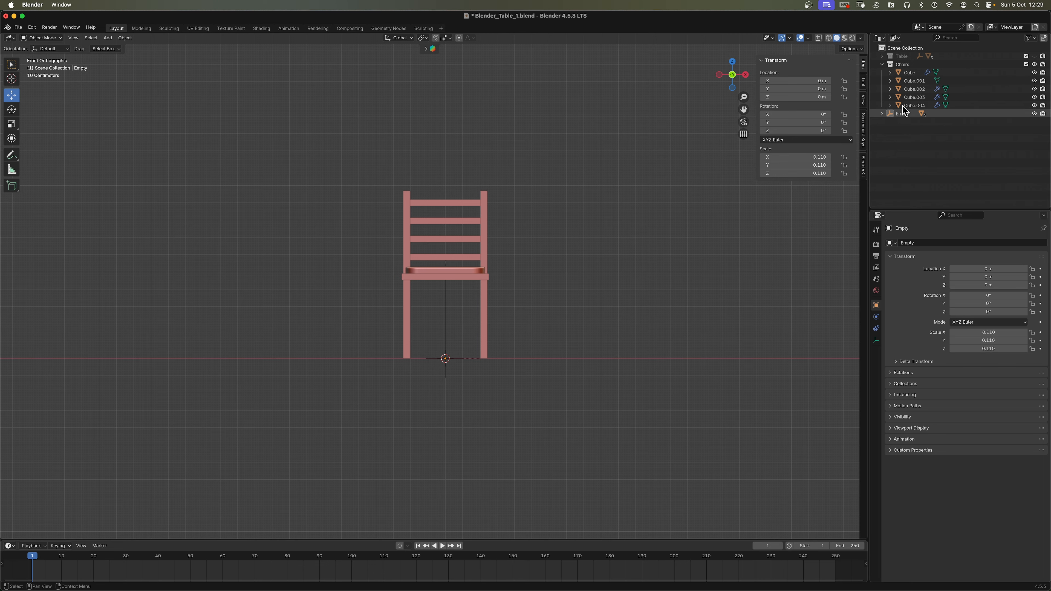
pyautogui.click(882, 65)
# Rename the empty as Chair_1.
pyautogui.click(902, 75)
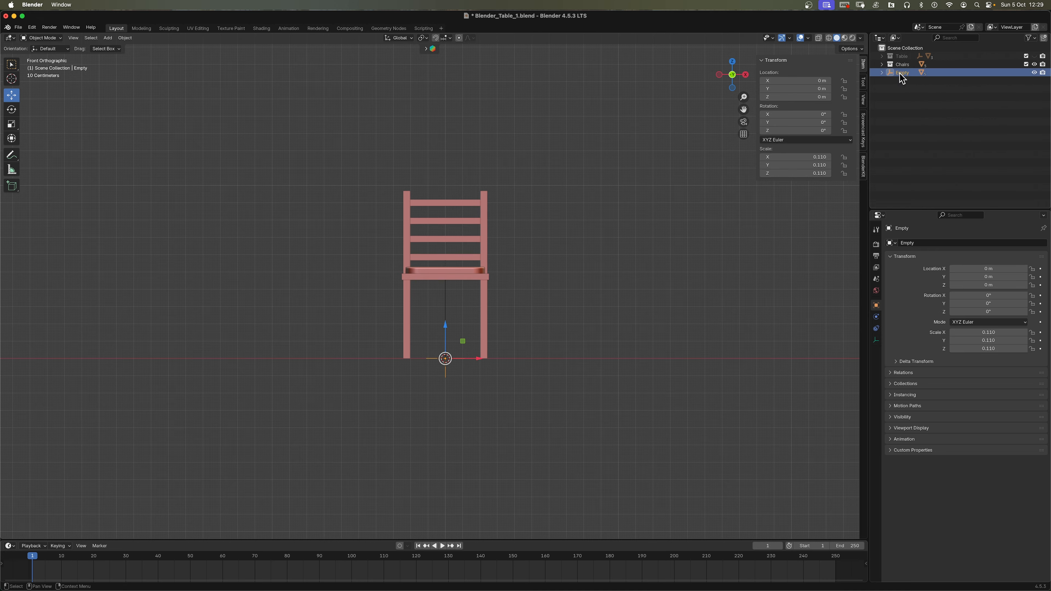
pyautogui.doubleClick(902, 75)
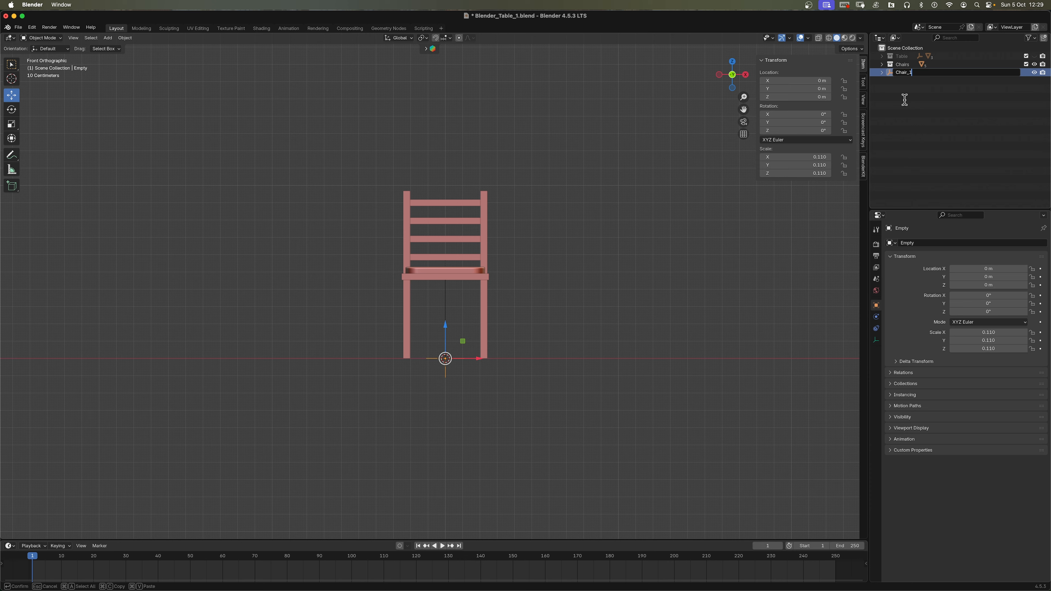
pyautogui.press('Return')
pyautogui.click(619, 272)
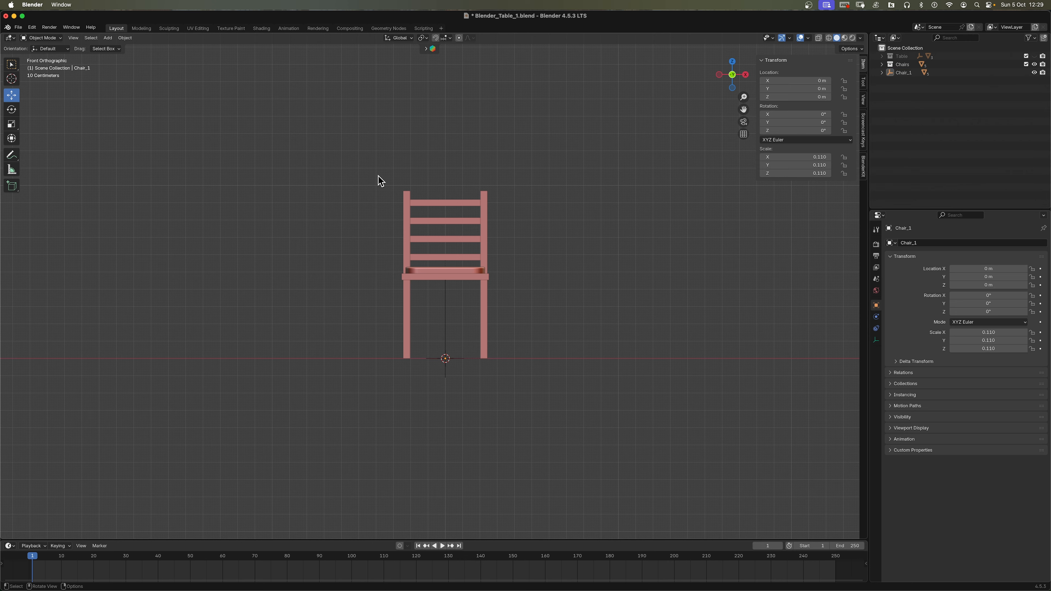
# Duplicate the whole chair with its empty and move the copy along X to about 1.094 m.
pyautogui.moveTo(378, 181); pyautogui.dragTo(548, 383)
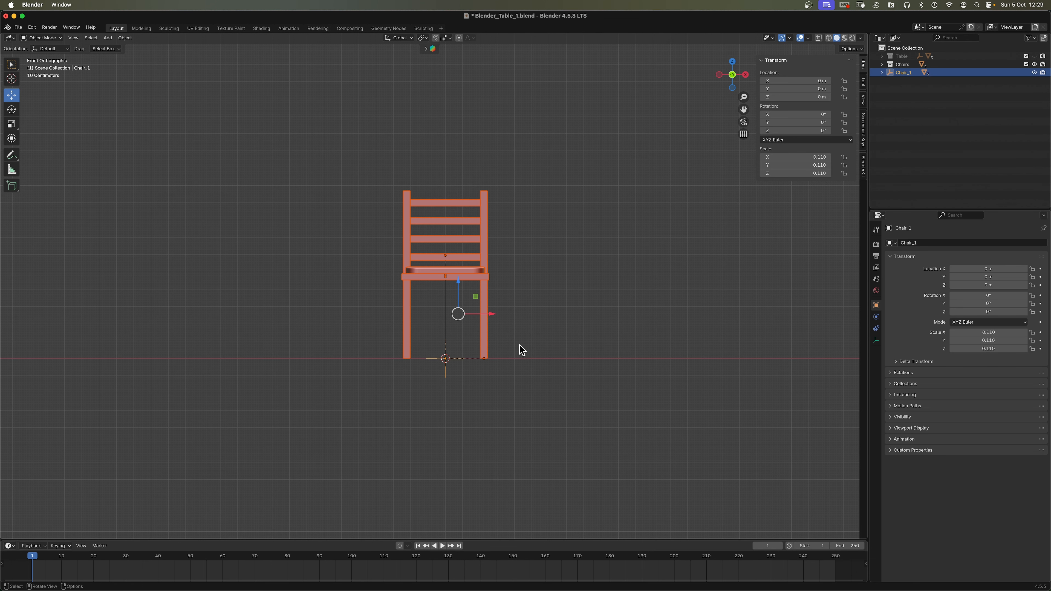
pyautogui.hotkey('shift', 'd')
pyautogui.rightClick(556, 331)
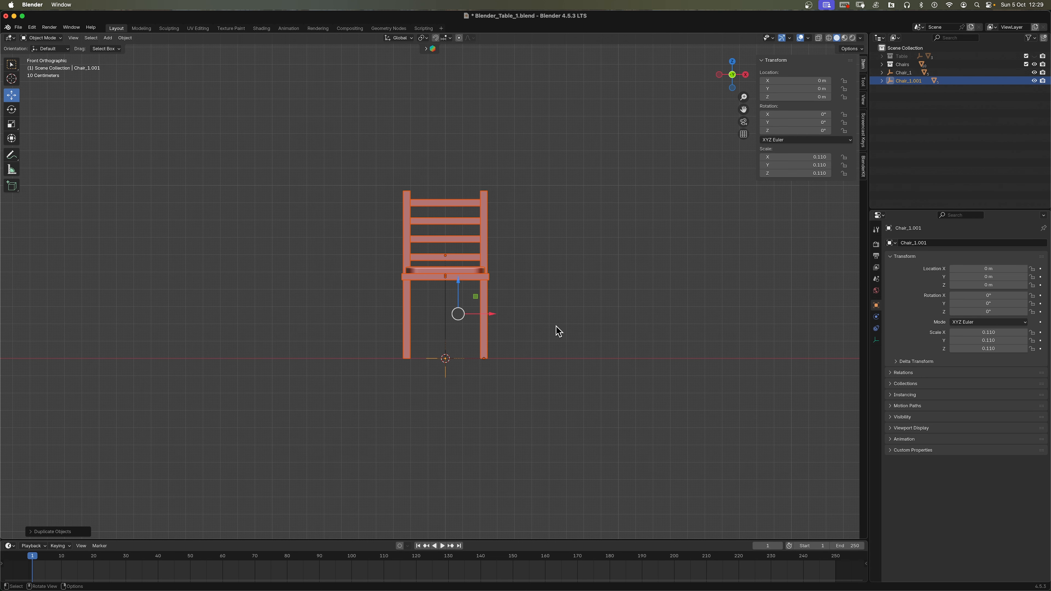
pyautogui.moveTo(490, 314); pyautogui.dragTo(682, 318)
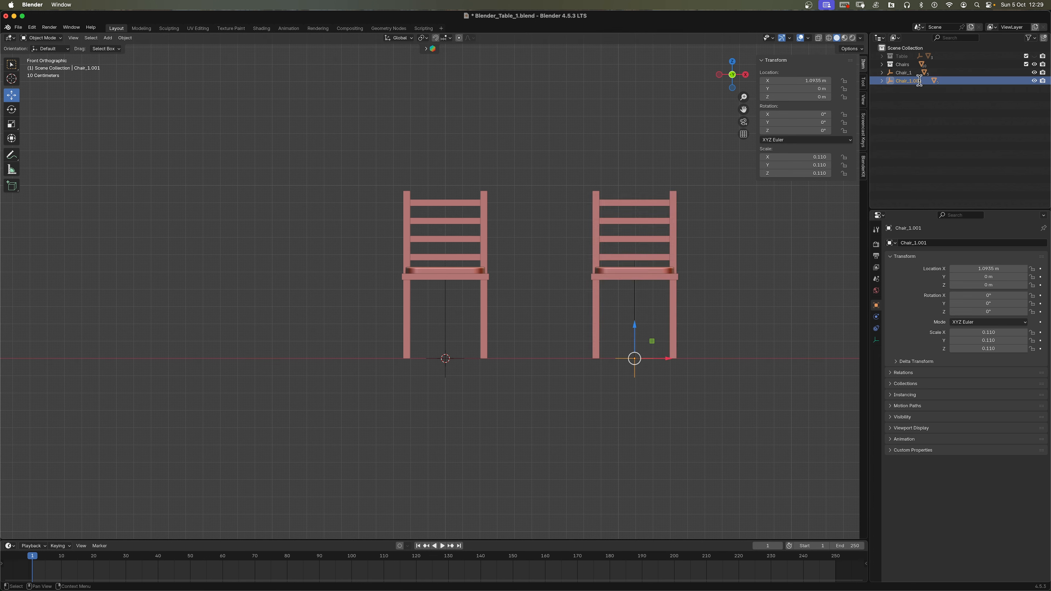
# Rename the copied empty as Chair_2 and move that chair along X to about 1.196 m.
pyautogui.doubleClick(929, 81)
pyautogui.click(929, 81)
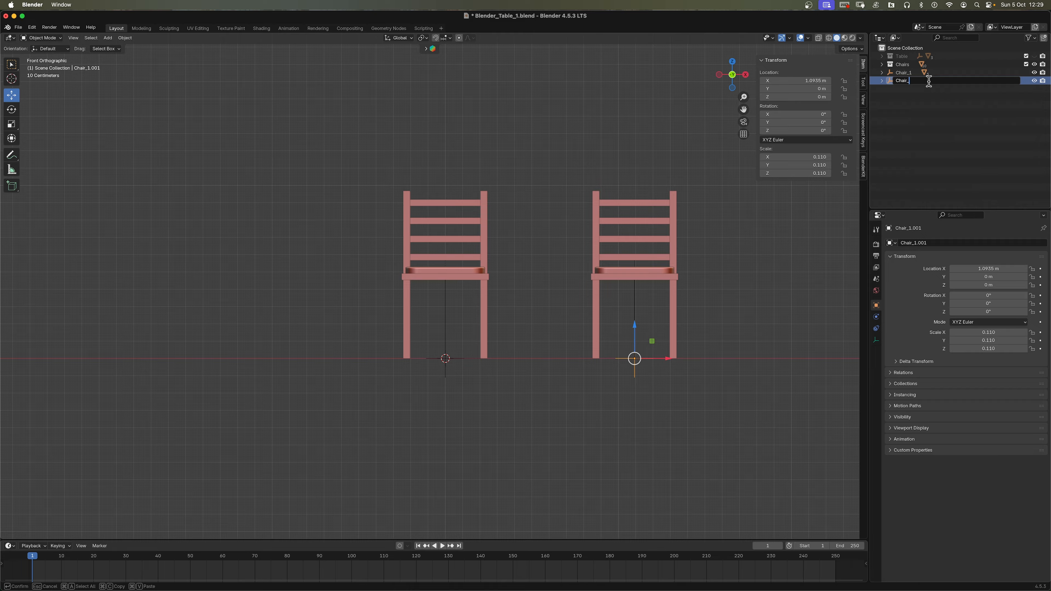
pyautogui.press('Return')
pyautogui.click(762, 285)
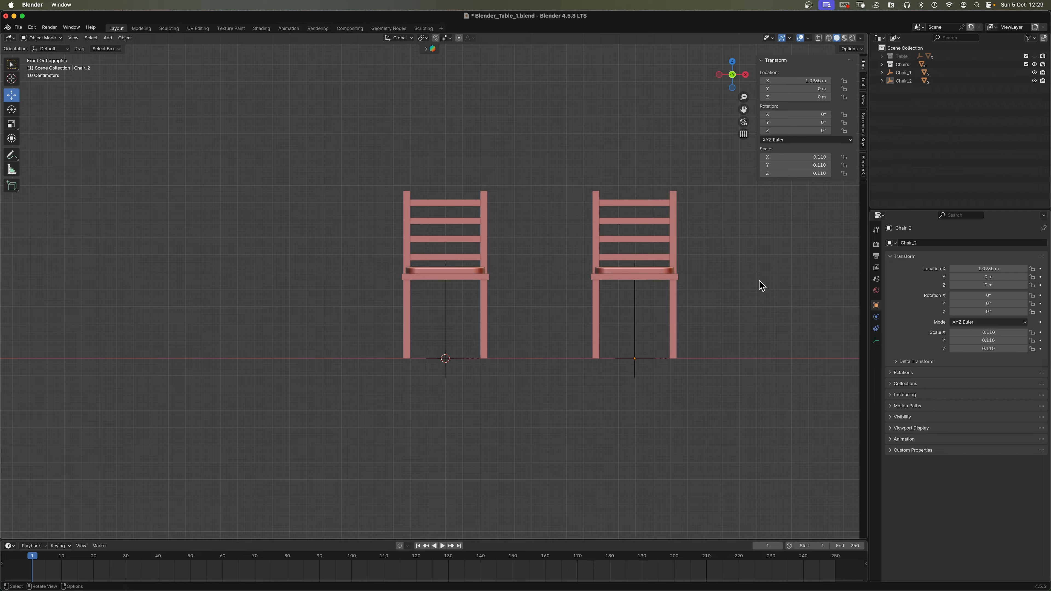
pyautogui.click(648, 365)
pyautogui.moveTo(667, 359)
pyautogui.mouseDown()
pyautogui.moveTo(688, 359)
pyautogui.moveTo(678, 359)
pyautogui.mouseUp()
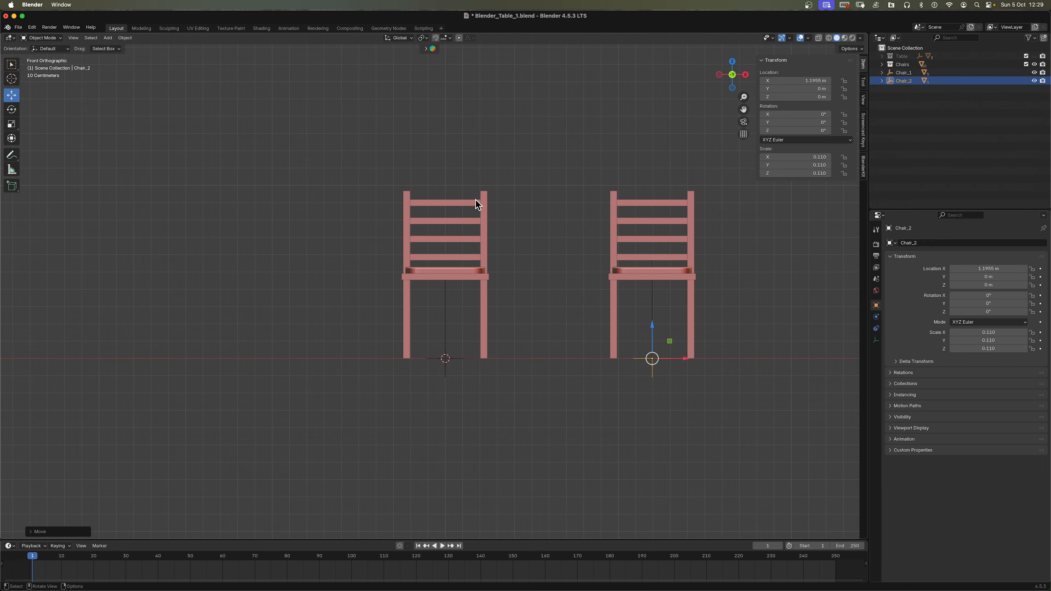
# Duplicate Chair_2 with all its parts and move the copy along X to about -1.210 m, beyond the original chair.
pyautogui.moveTo(543, 179); pyautogui.dragTo(732, 384)
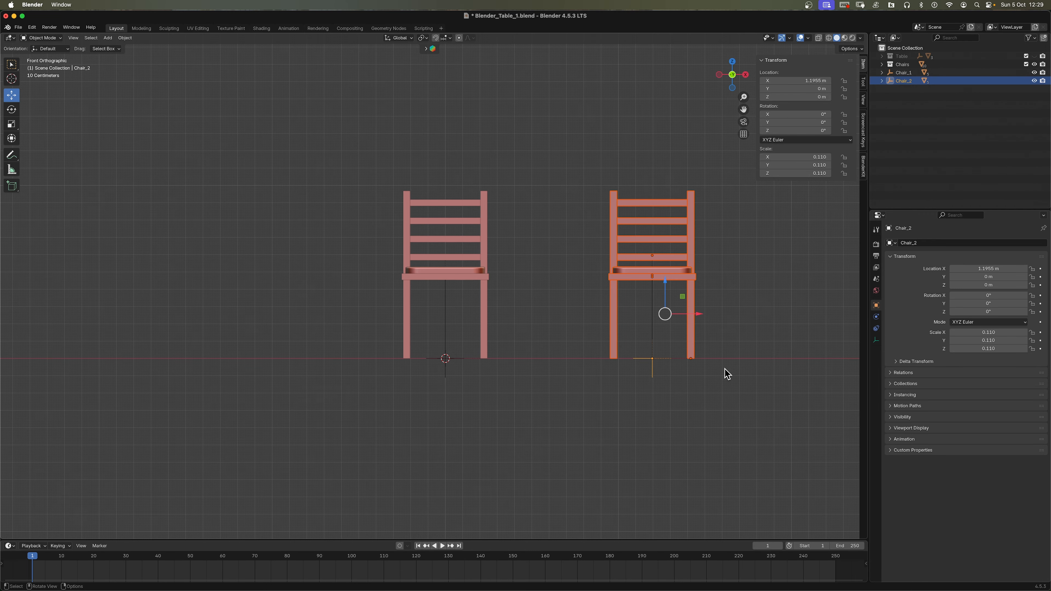
pyautogui.press('shift')
pyautogui.hotkey('shift', 'd')
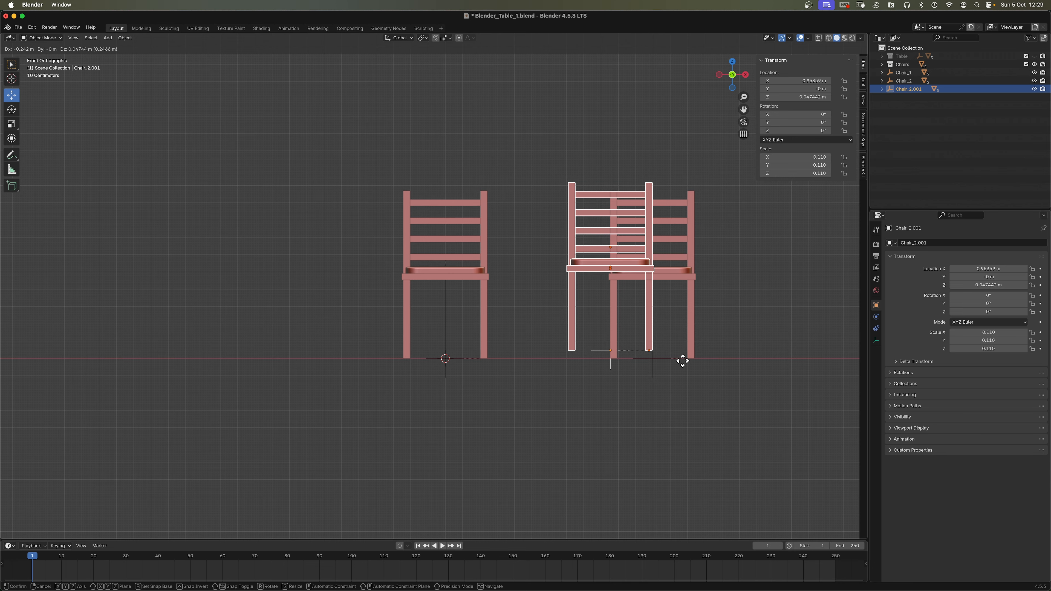
pyautogui.rightClick(686, 366)
pyautogui.press('g')
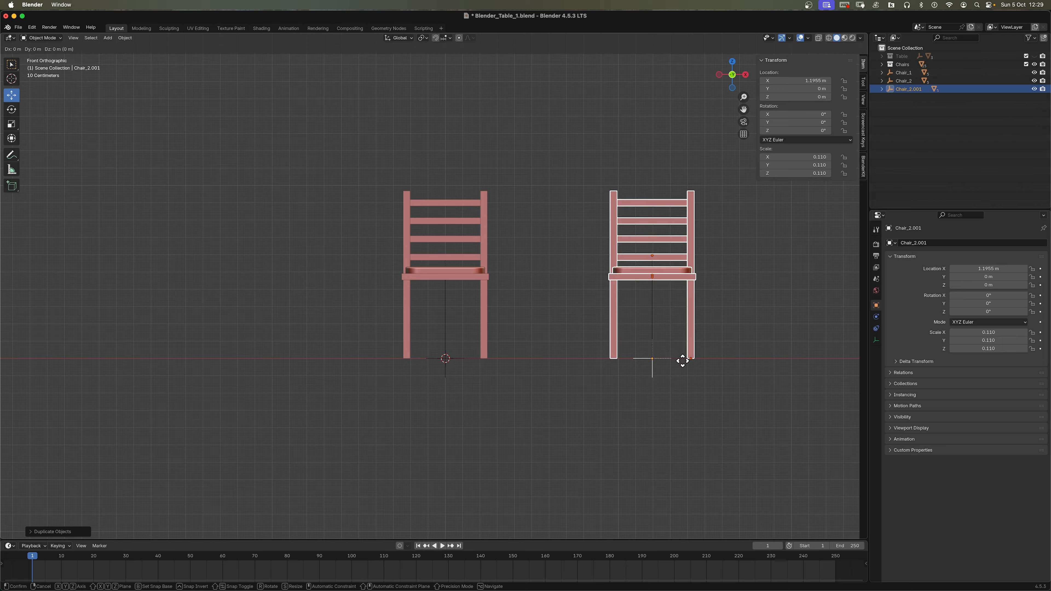
pyautogui.press('x')
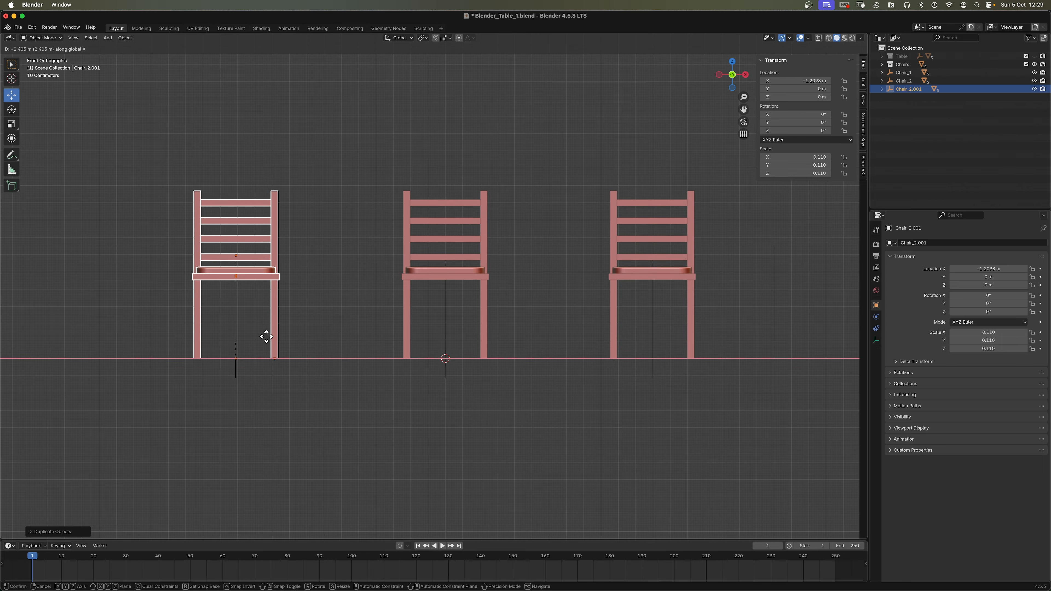
pyautogui.click(267, 337)
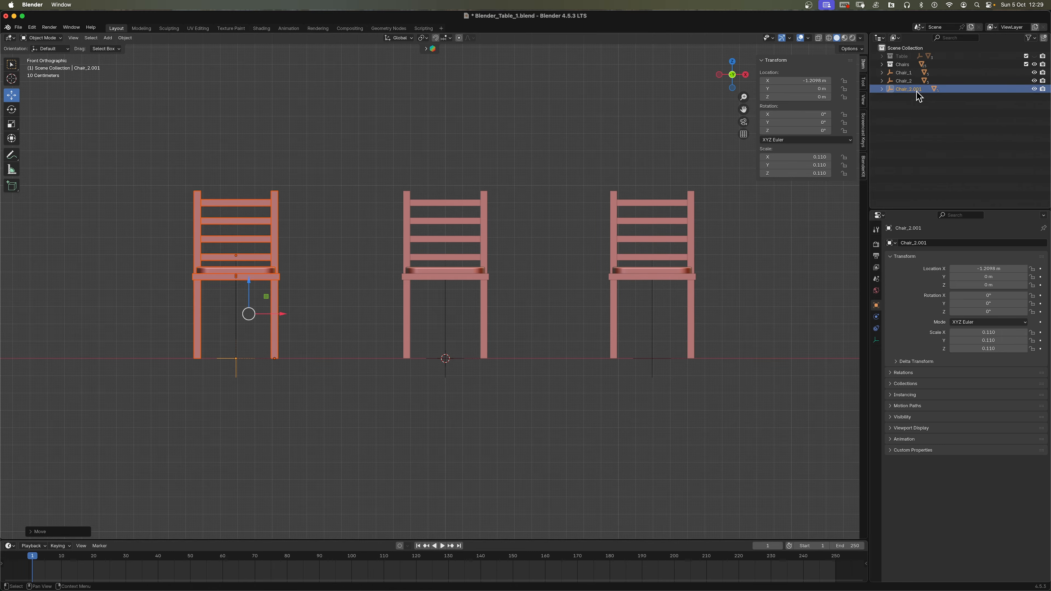
# Rename the copied empty as Chair_3, and duplicate that whole chair, moving the copy along X to about -2.344 m.
pyautogui.doubleClick(927, 88)
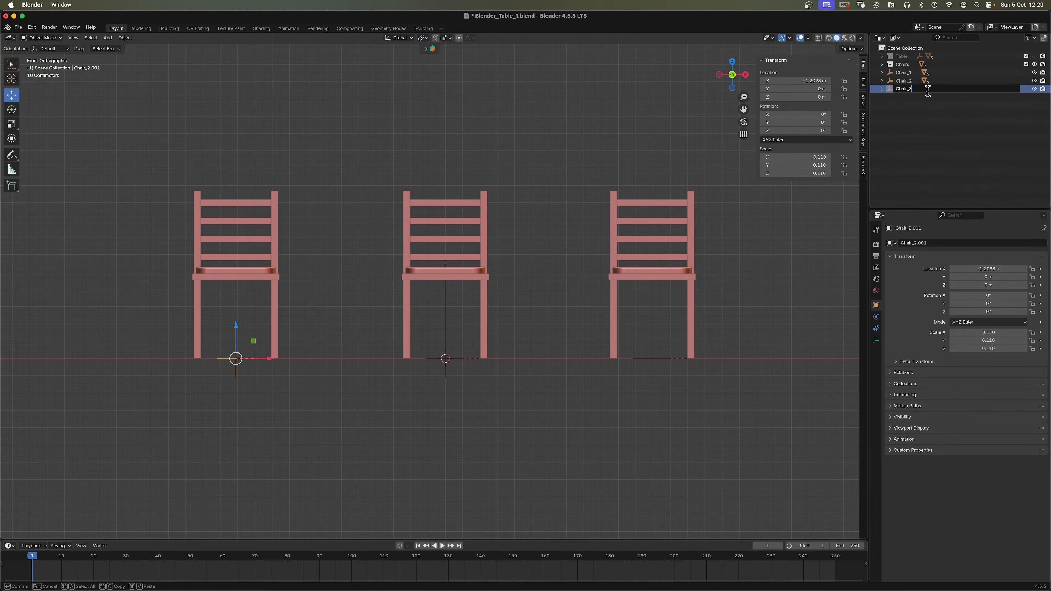
pyautogui.press('Return')
pyautogui.scroll(-4, 626, 340)
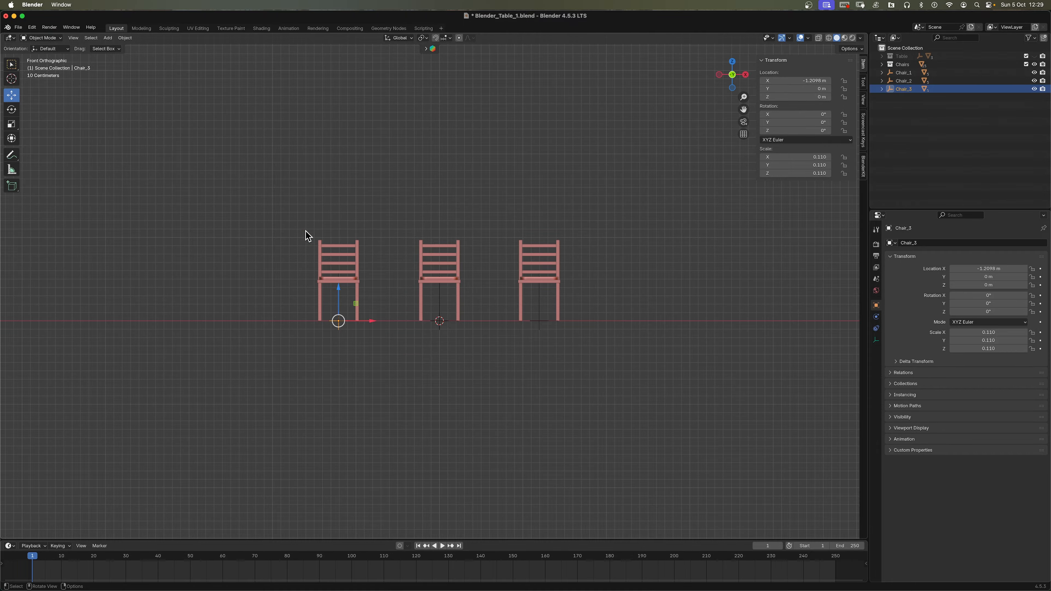
pyautogui.moveTo(308, 235); pyautogui.dragTo(375, 332)
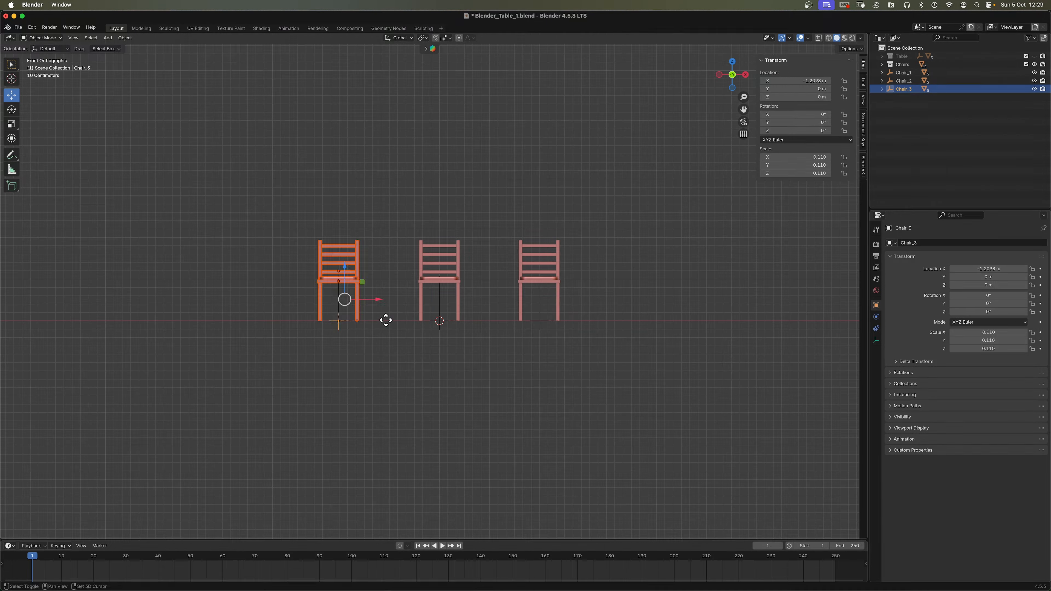
pyautogui.hotkey('shift', 'd')
pyautogui.rightClick(400, 315)
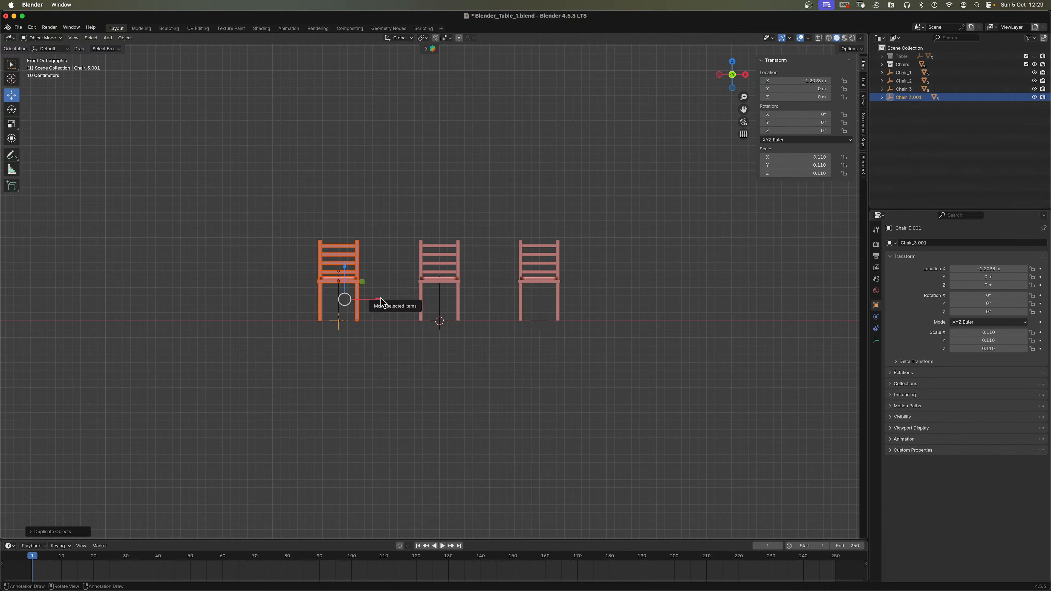
pyautogui.moveTo(380, 300); pyautogui.dragTo(277, 307)
# Rename the newest copied empty as Chair_4 and make the Table collection visible.
pyautogui.doubleClick(909, 98)
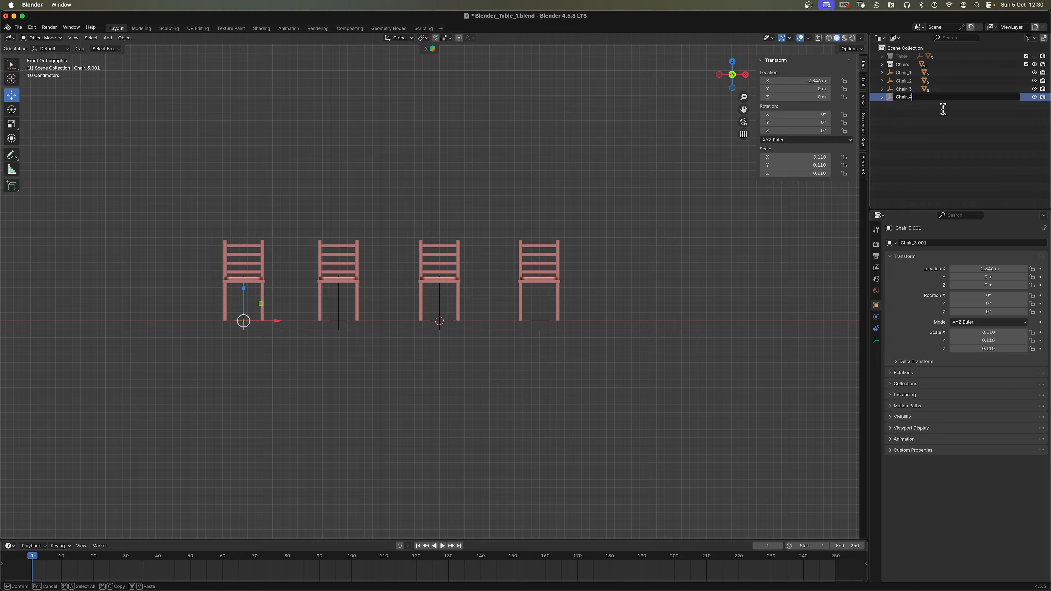
pyautogui.press('Return')
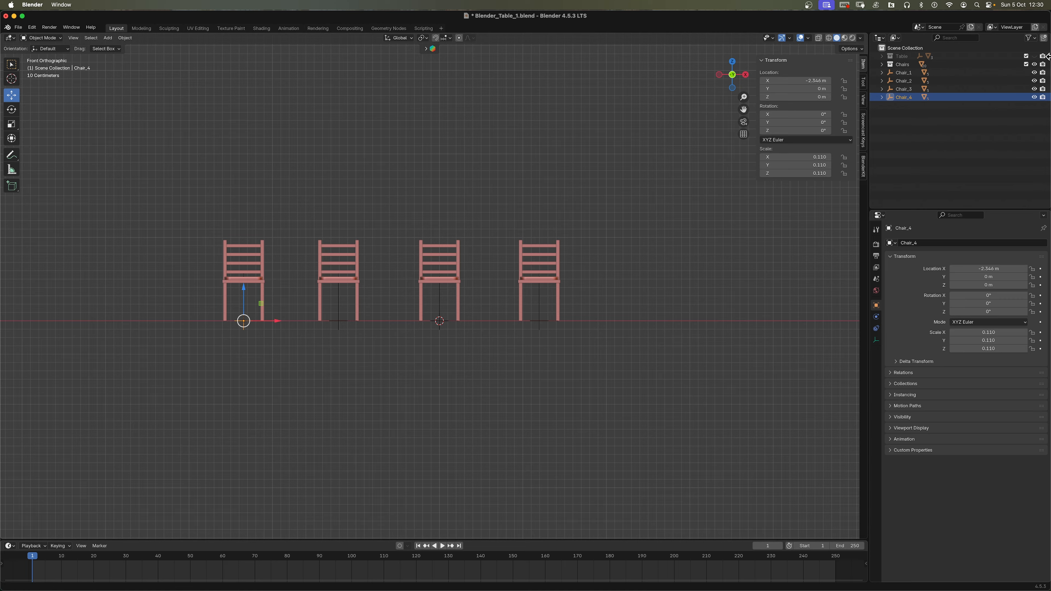
pyautogui.click(1035, 56)
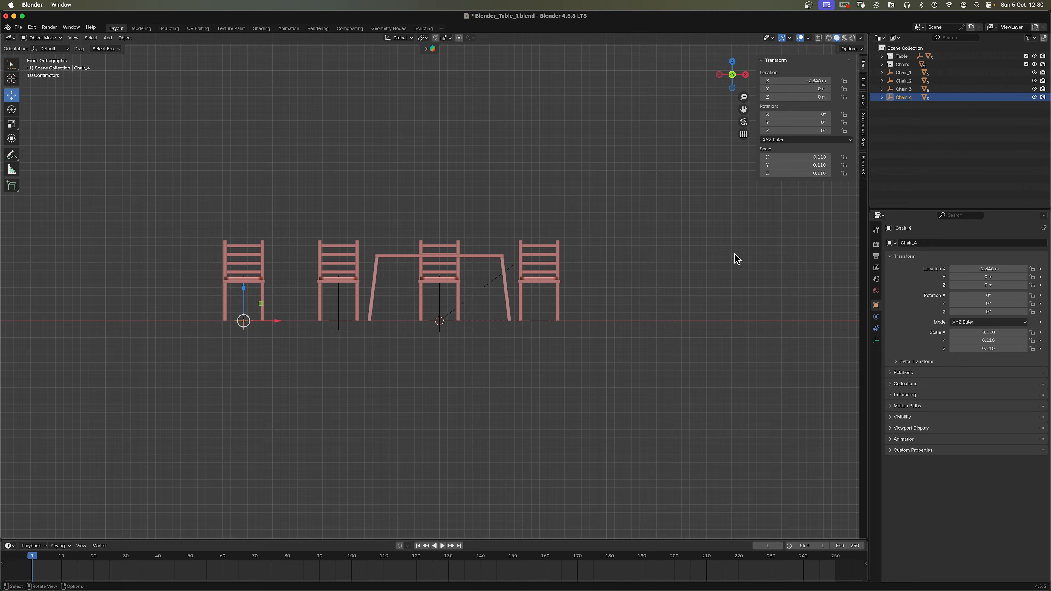
pyautogui.scroll(3, 537, 332)
pyautogui.click(446, 359)
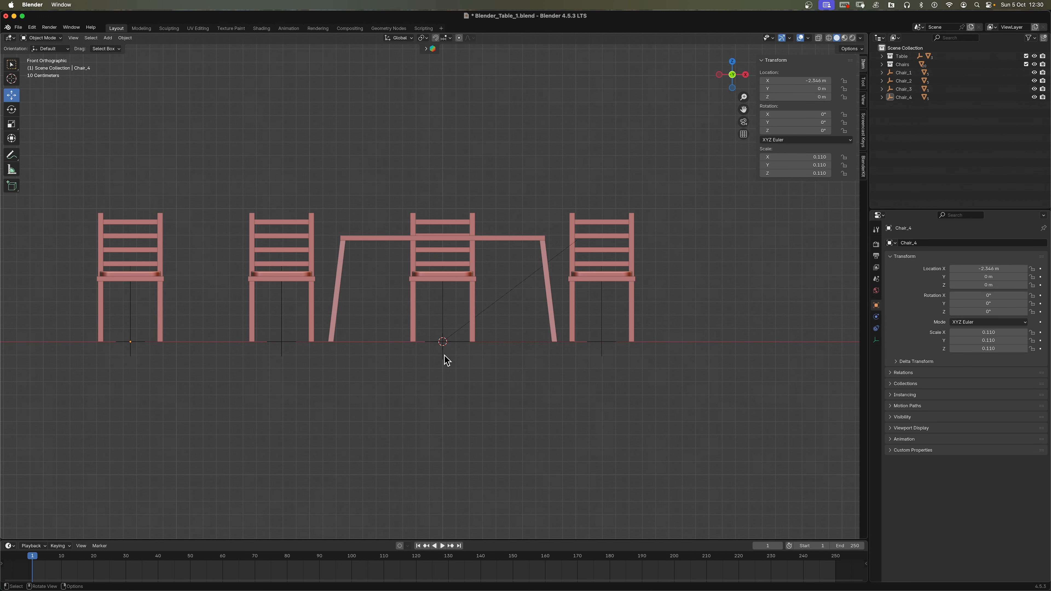
pyautogui.click(446, 359)
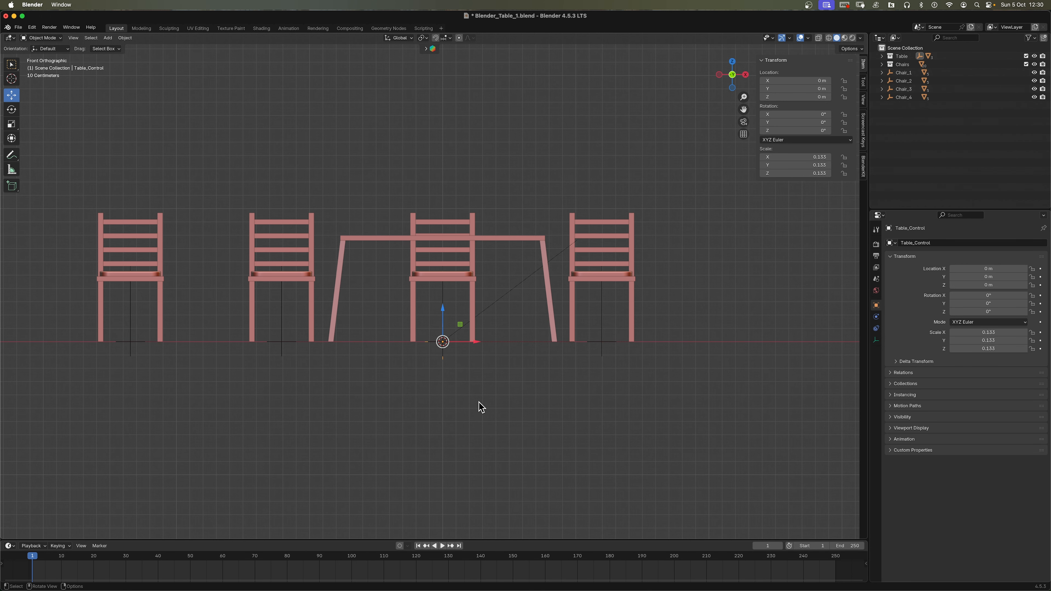
pyautogui.press('KP_7')
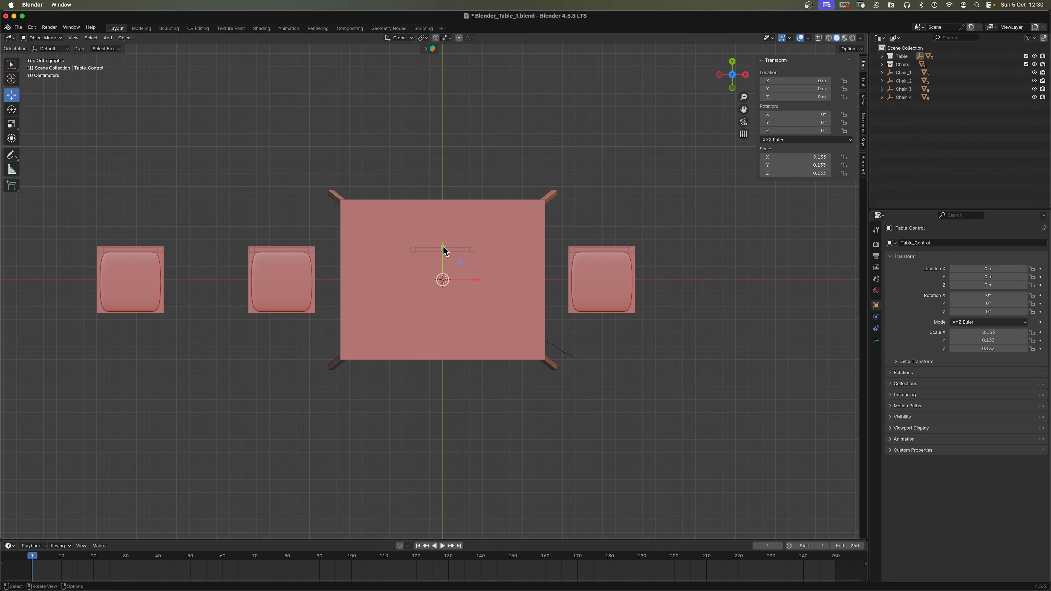
pyautogui.moveTo(444, 246); pyautogui.dragTo(443, 169)
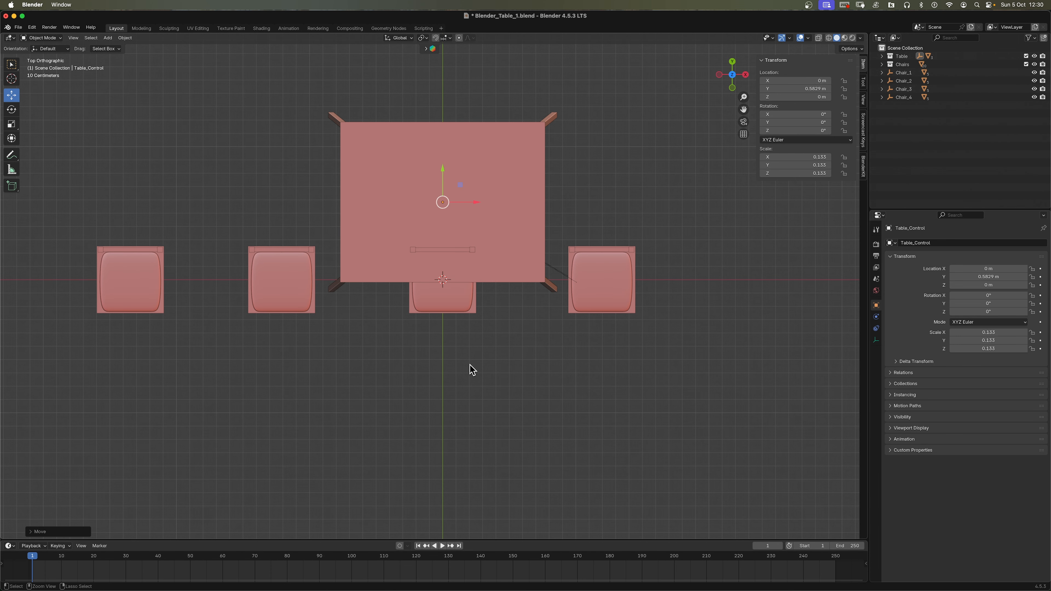
pyautogui.press('super+z')
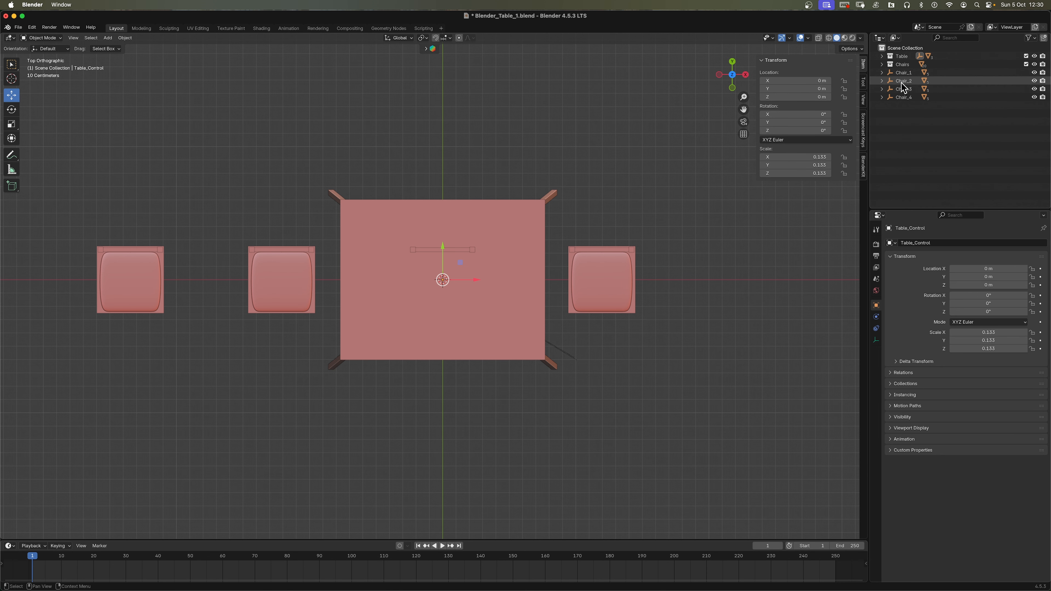
pyautogui.click(904, 73)
pyautogui.moveTo(568, 415); pyautogui.dragTo(530, 402, button='middle')
pyautogui.click(441, 351)
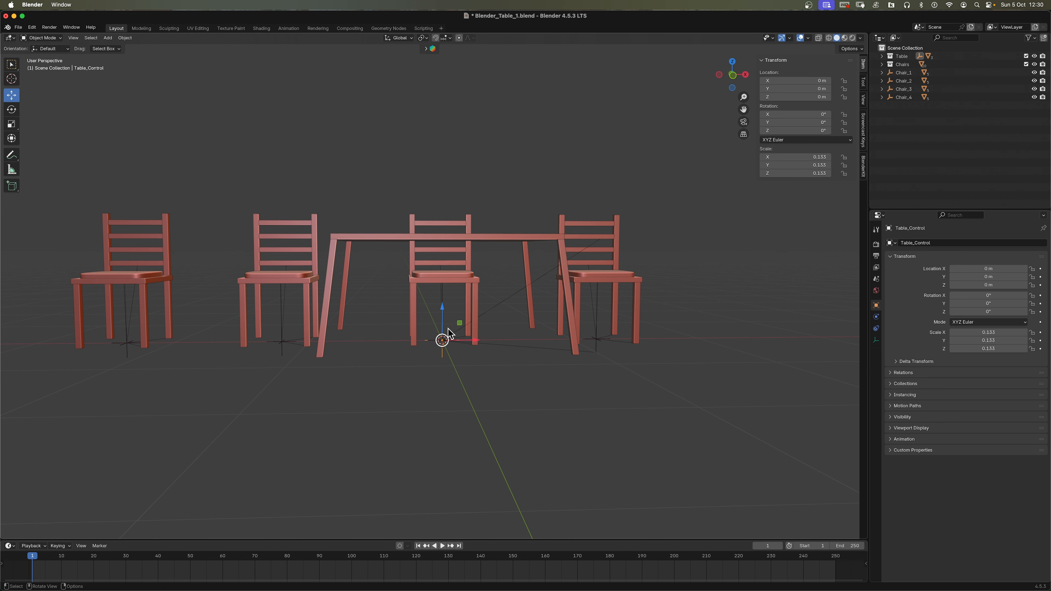
pyautogui.moveTo(449, 333); pyautogui.dragTo(453, 394, button='middle')
pyautogui.moveTo(451, 267); pyautogui.dragTo(454, 230)
pyautogui.press('super+z')
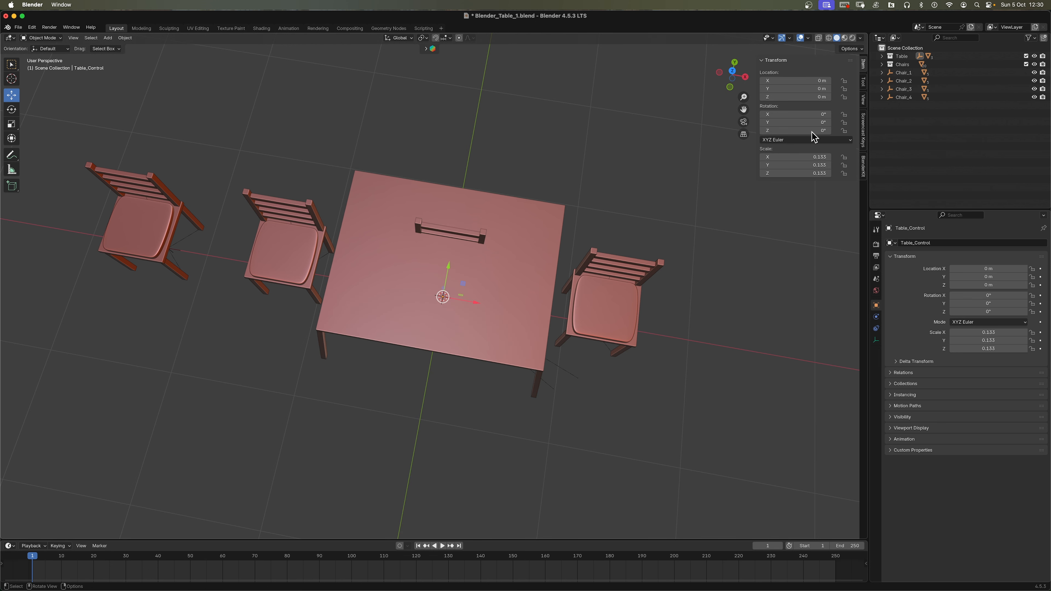
# Move Chair_1 along Y to about 0.653 m, so it sits at the table's back edge.
pyautogui.click(883, 56)
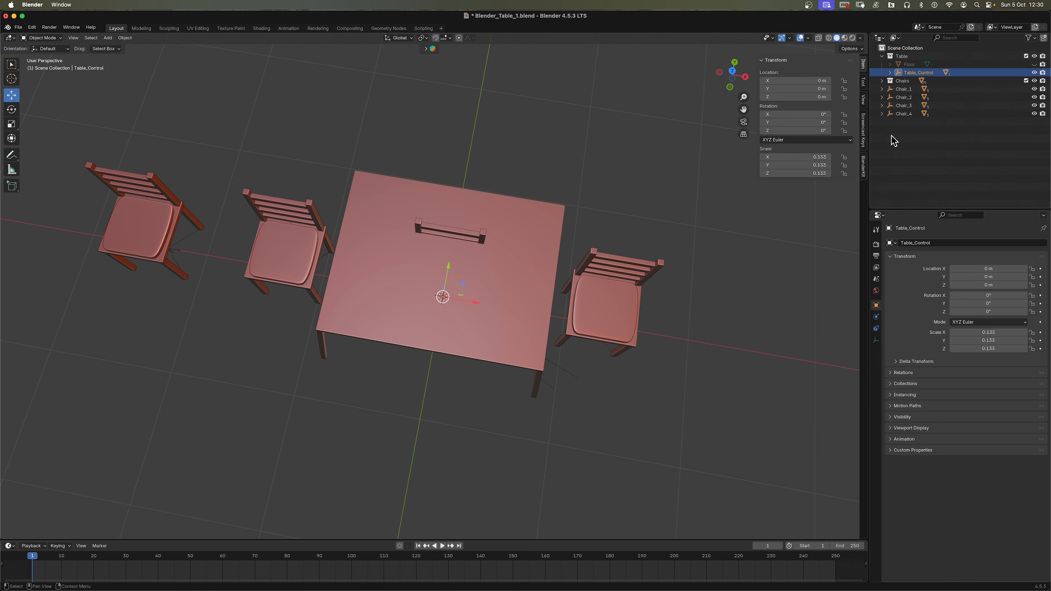
pyautogui.click(897, 89)
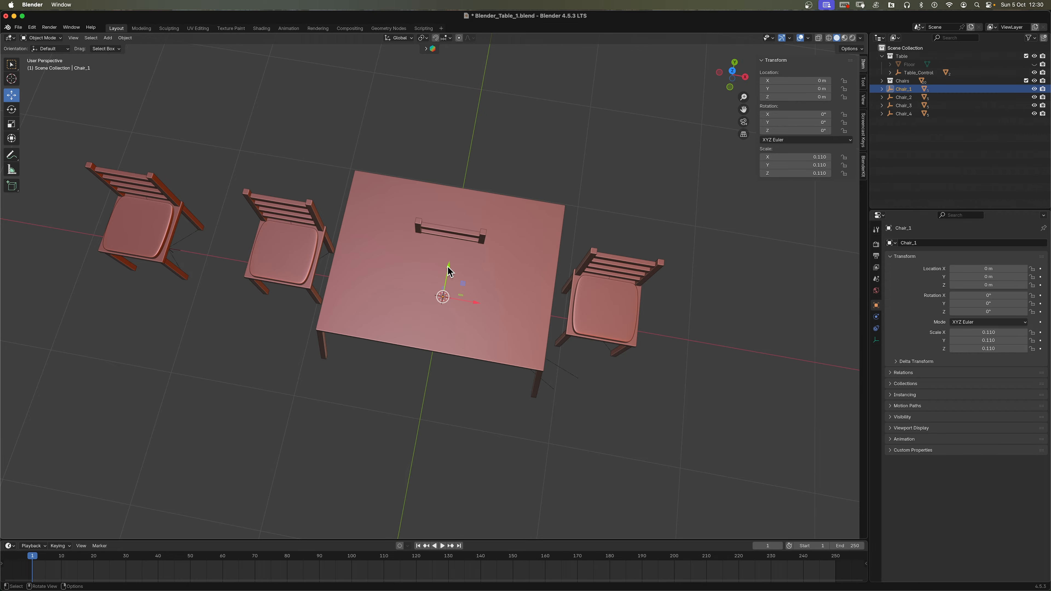
pyautogui.moveTo(450, 271); pyautogui.dragTo(472, 192)
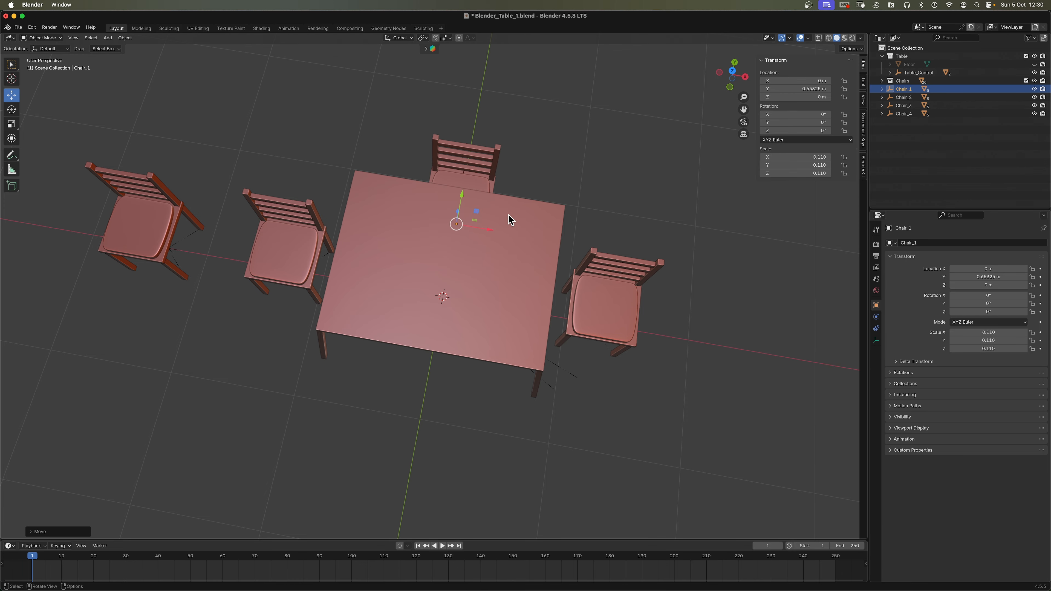
# Rotate Chair_2 in top view to about -83.5° around Z so that it faces the table.
pyautogui.click(902, 98)
pyautogui.press('KP_7')
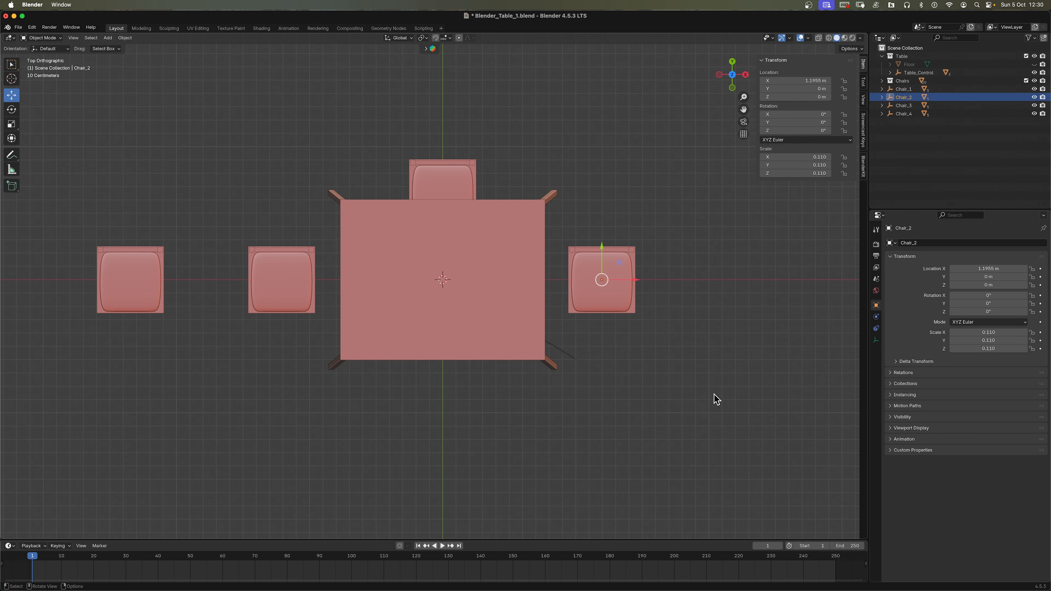
pyautogui.press('r')
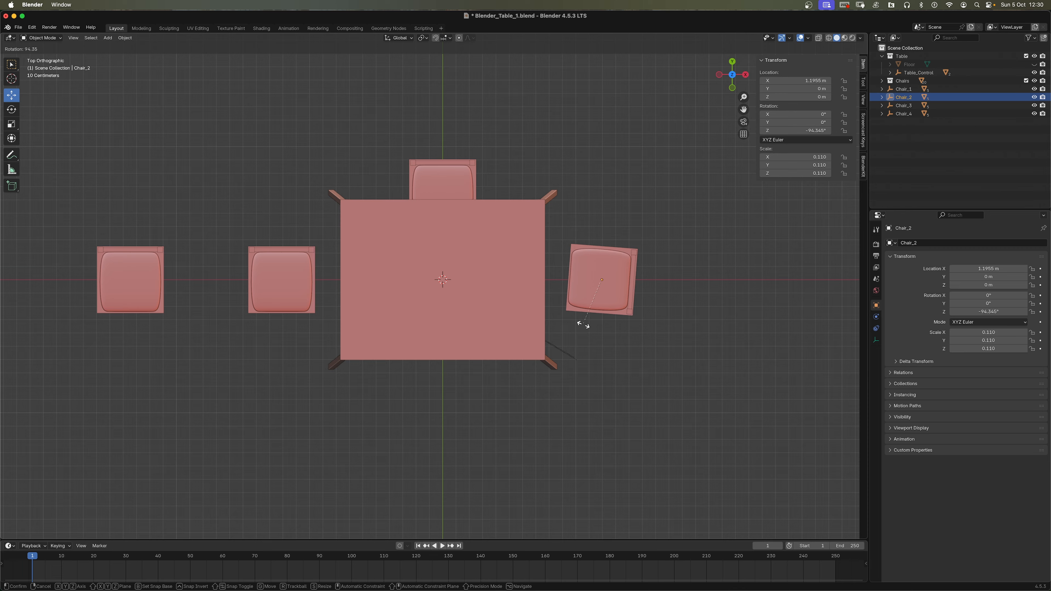
pyautogui.click(594, 346)
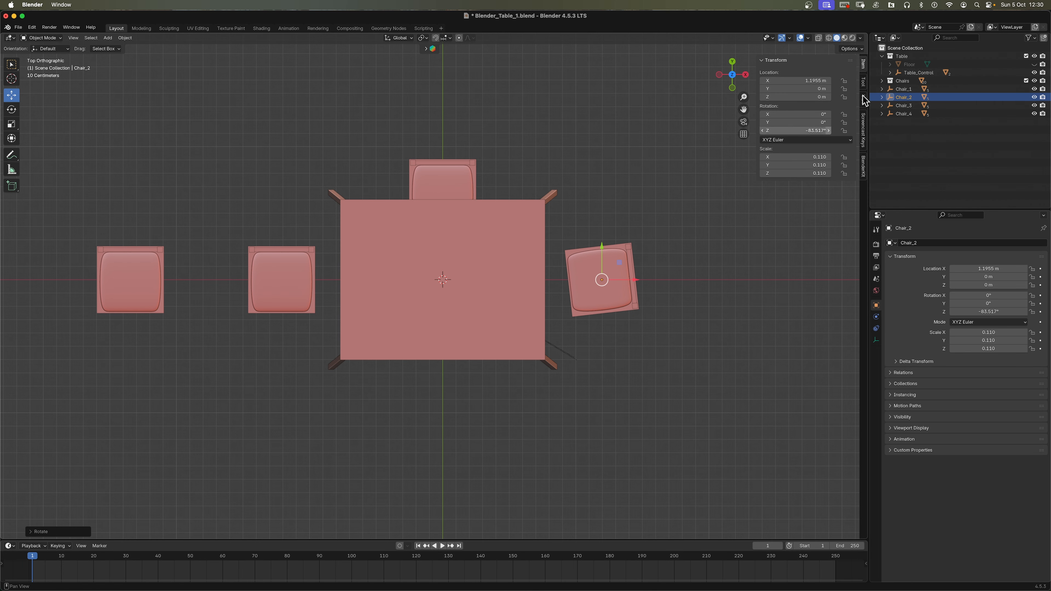
# Enable the Screencast Keys display and hide the viewport sidebar.
pyautogui.click(863, 132)
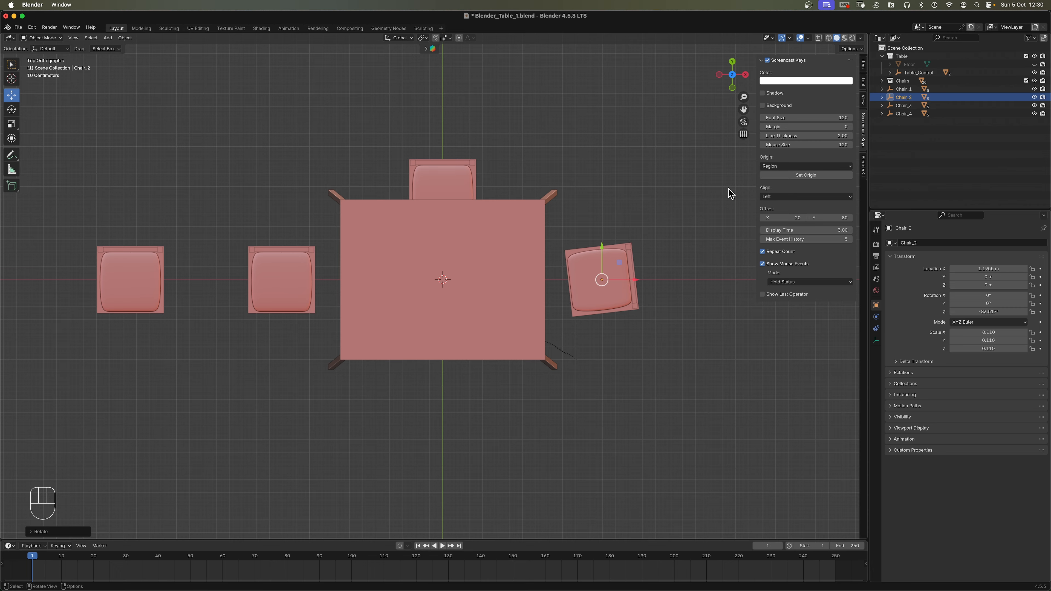
pyautogui.click(728, 209)
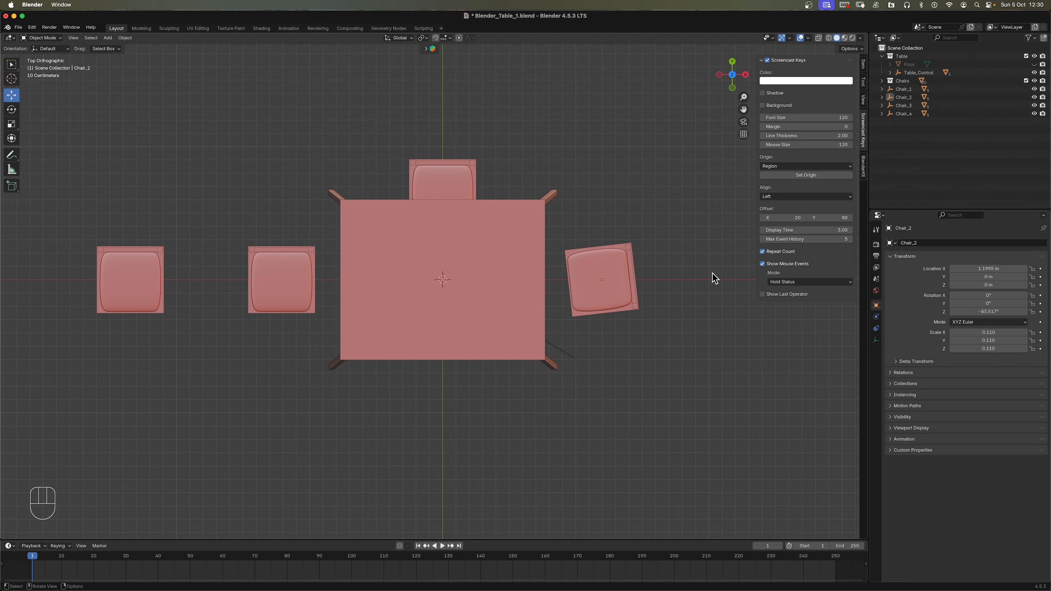
pyautogui.press('n')
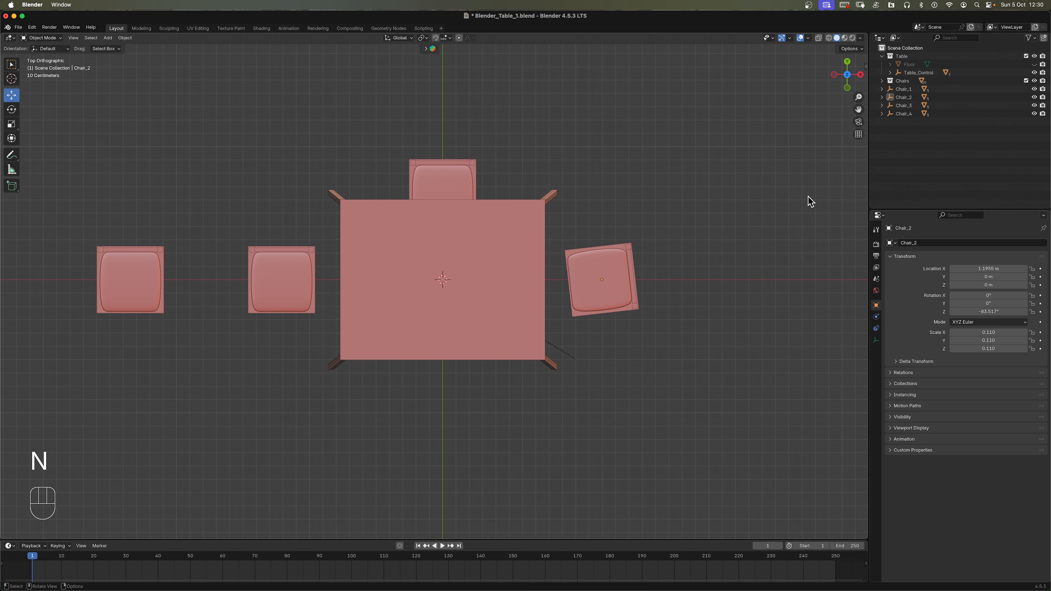
# Move Chair_2 partly under the table's +X edge, to about X 0.958 m and Y -0.019 m.
pyautogui.click(904, 98)
pyautogui.press('g')
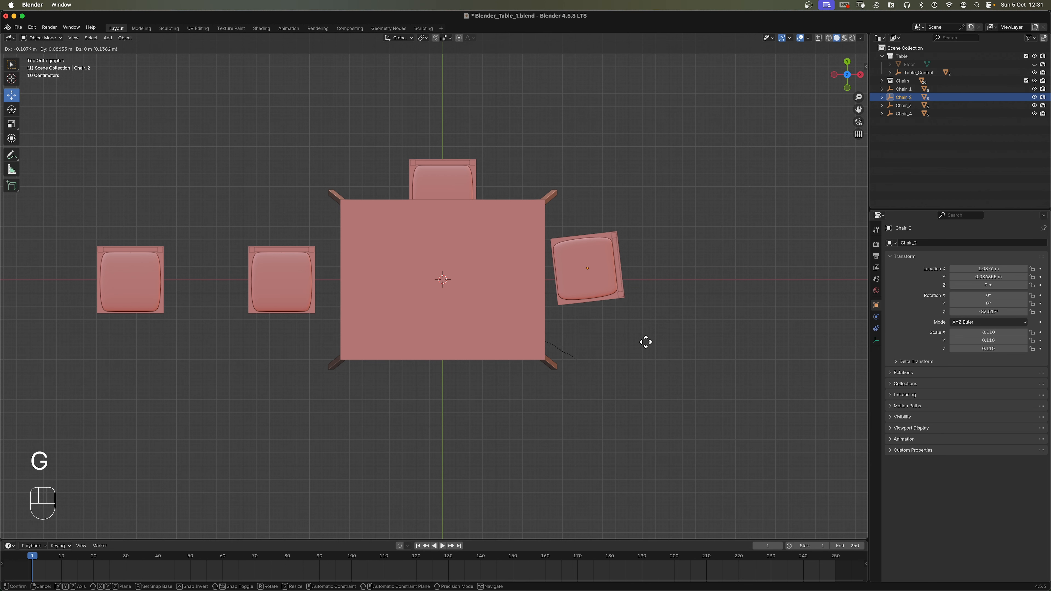
pyautogui.click(639, 355)
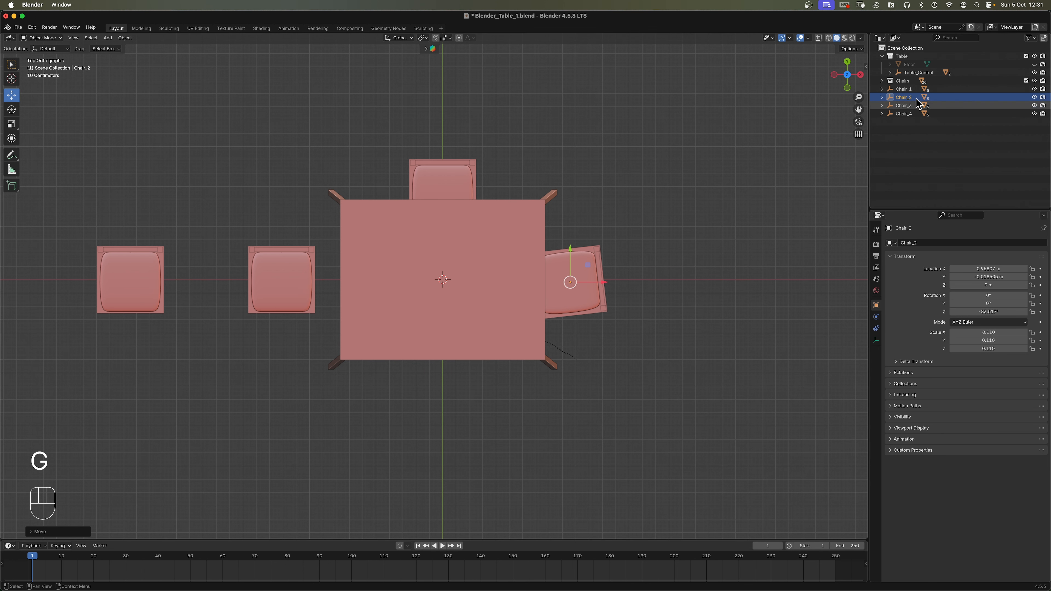
# Rotate Chair_3 to about 78.2° around Z and move it under the table's -X edge, to about X -0.864 m, Y 0.009 m.
pyautogui.click(904, 106)
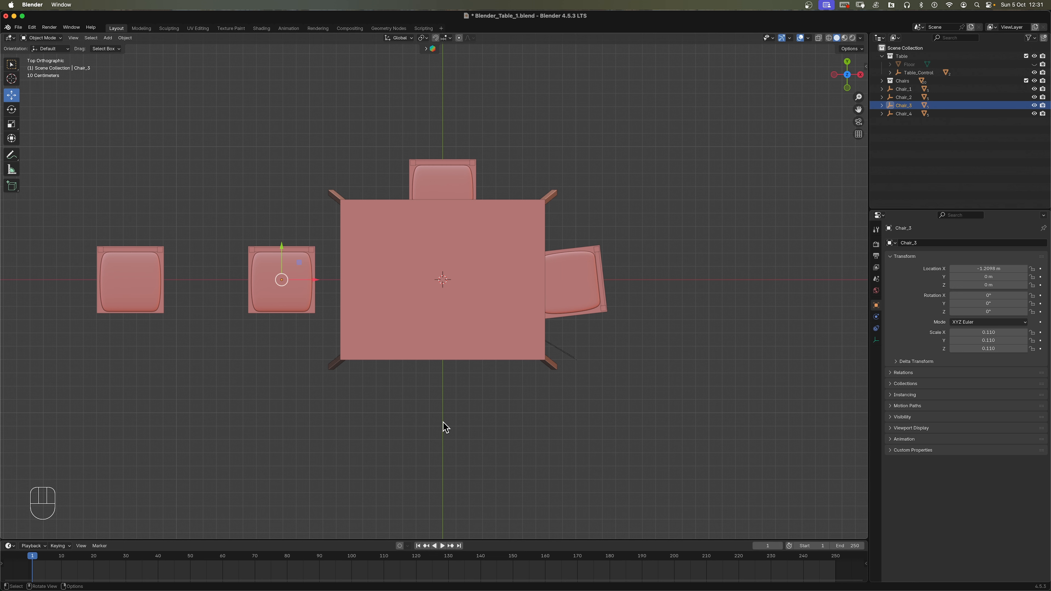
pyautogui.press('r')
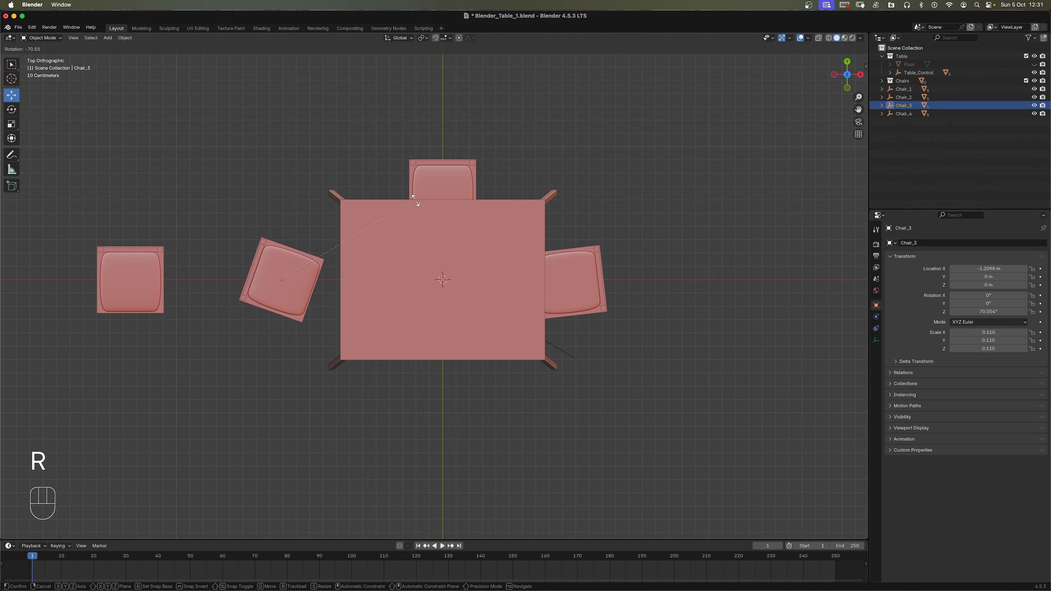
pyautogui.click(392, 233)
pyautogui.press('g')
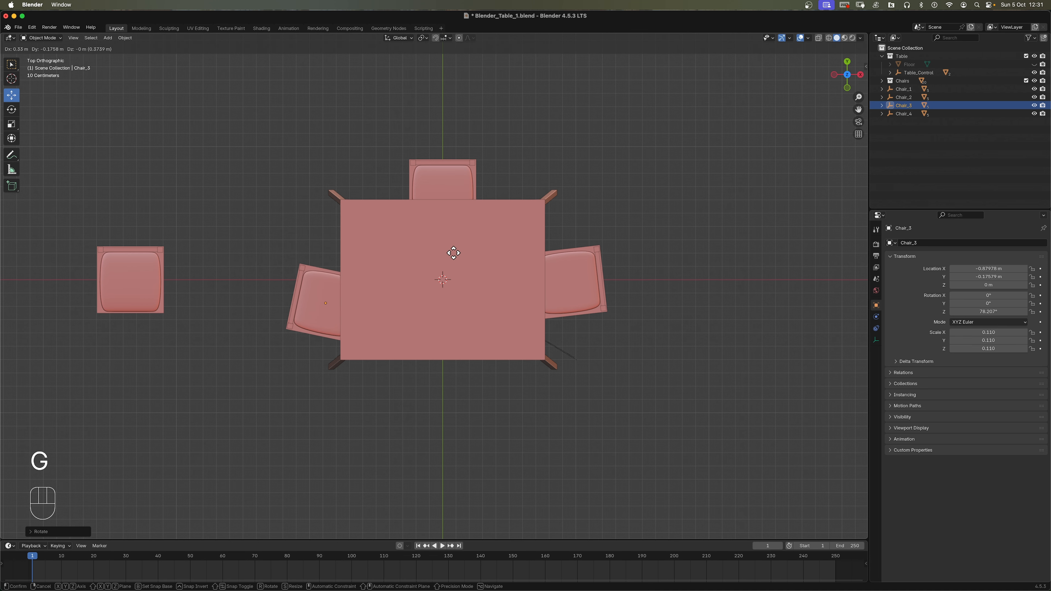
pyautogui.click(449, 241)
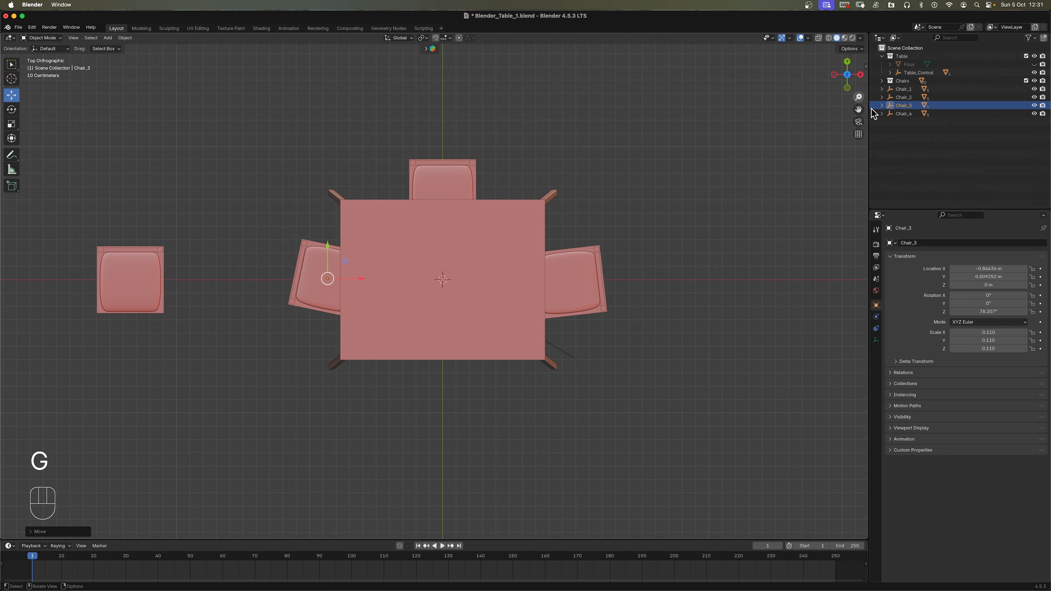
# Move Chair_4 to the table's -Y edge, about X -0.033 m and Y -0.688 m, and rotate it to about -169° around Z.
pyautogui.click(904, 113)
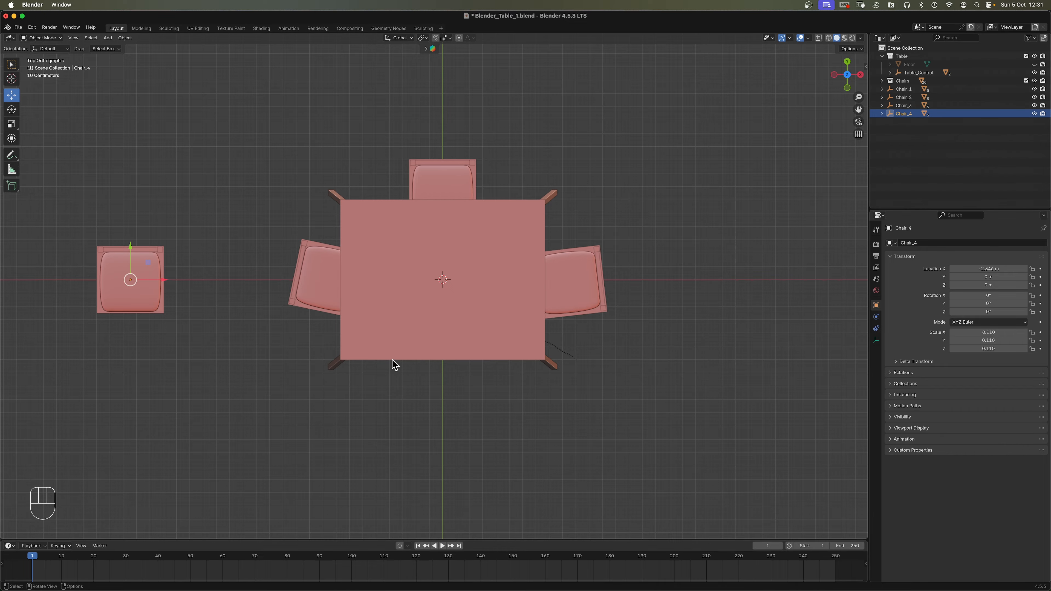
pyautogui.press('g')
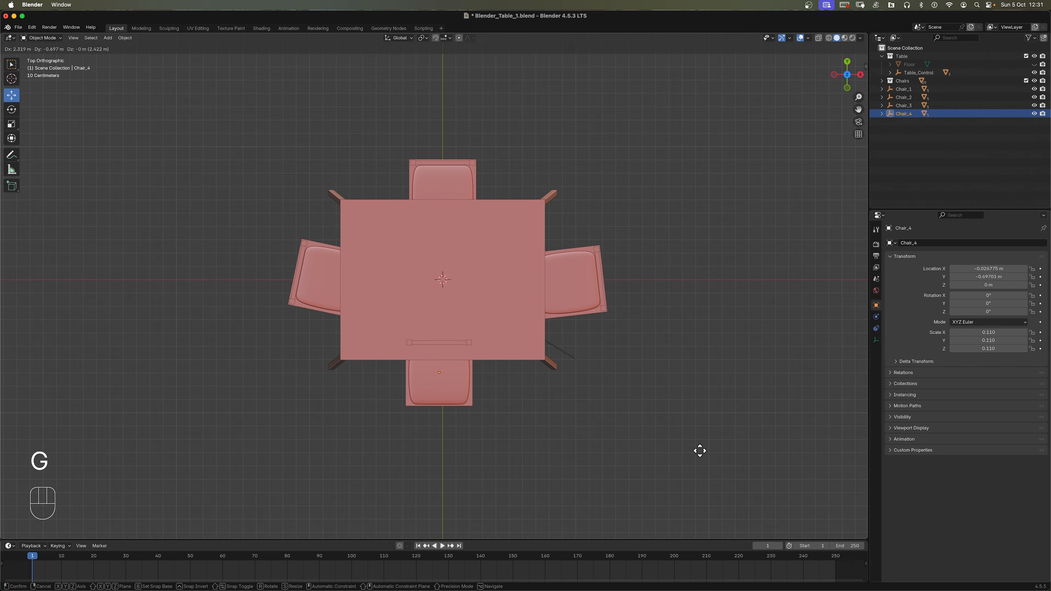
pyautogui.click(687, 445)
pyautogui.press('r')
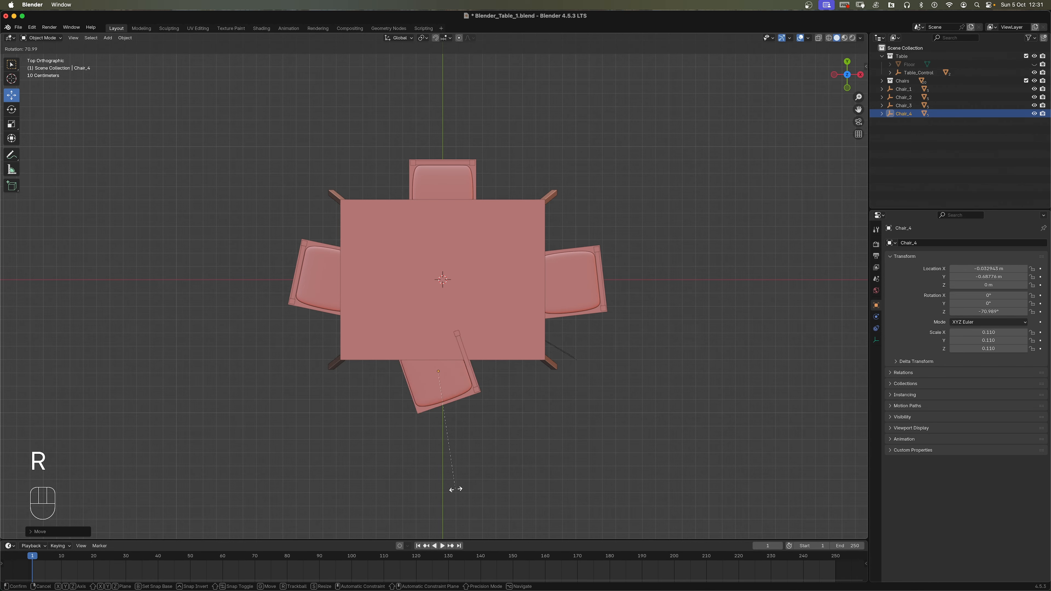
pyautogui.click(354, 363)
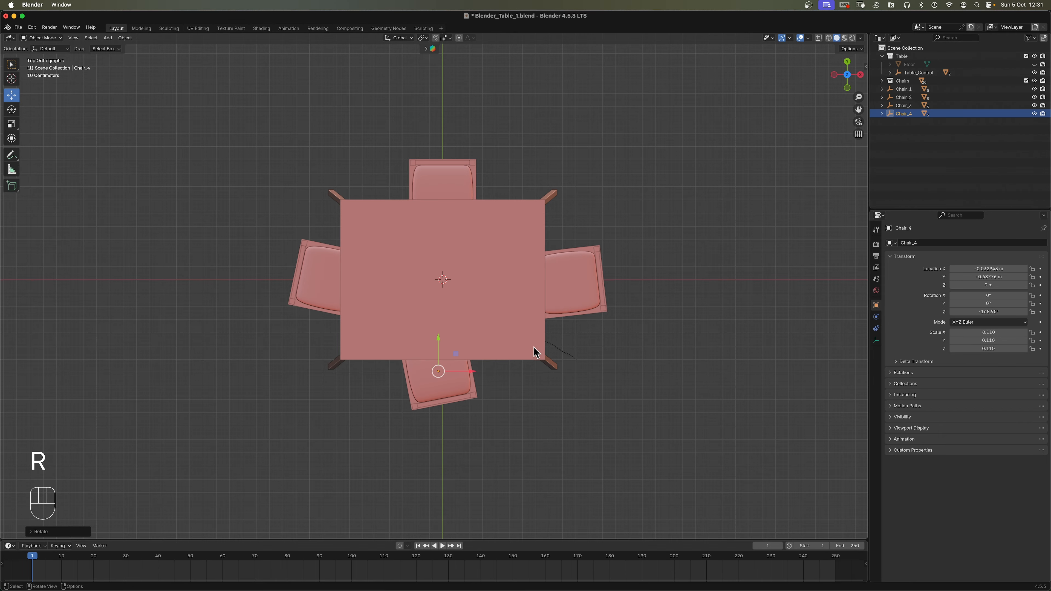
# Pull Chair_3 away from the table along X to about -1.234 m.
pyautogui.moveTo(534, 348); pyautogui.dragTo(506, 334, button='middle')
pyautogui.moveTo(574, 267); pyautogui.dragTo(596, 311, button='middle')
pyautogui.click(555, 343)
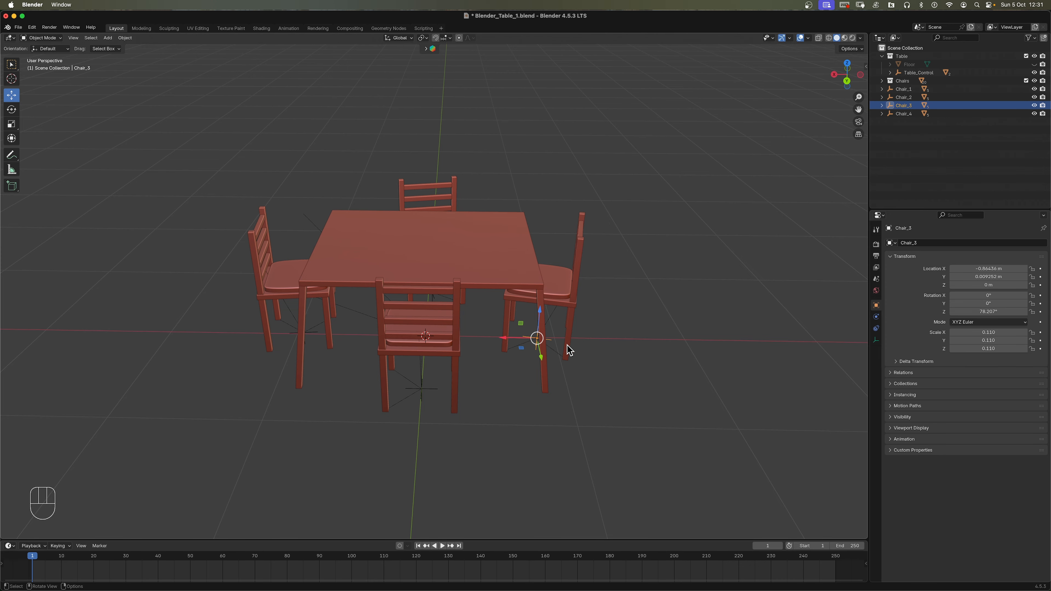
pyautogui.moveTo(508, 342); pyautogui.dragTo(556, 339)
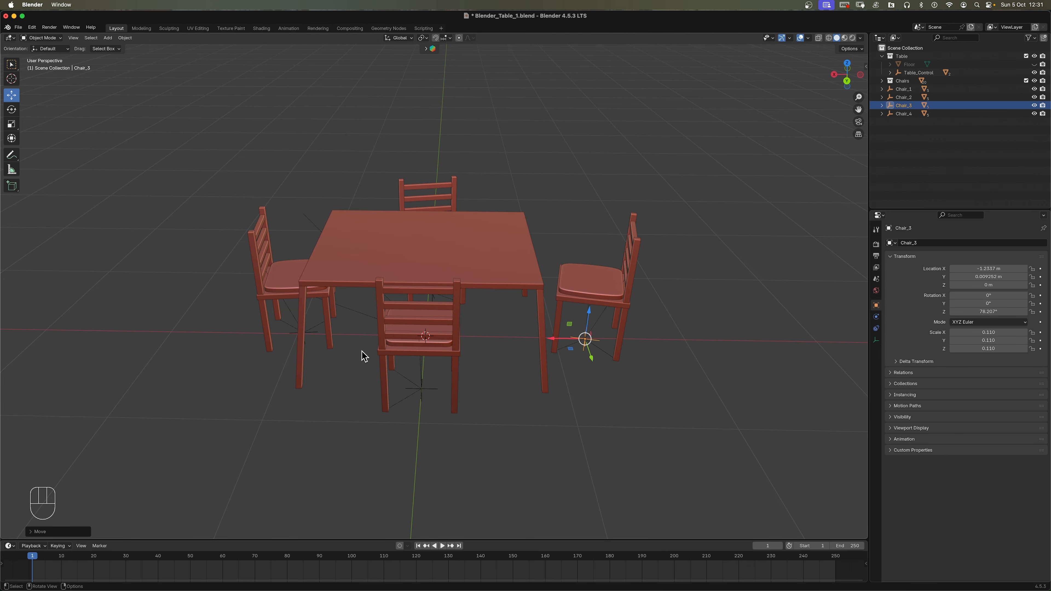
# Pull Chair_2 away from the table along X to about 1.414 m.
pyautogui.moveTo(293, 334); pyautogui.dragTo(318, 367, button='middle')
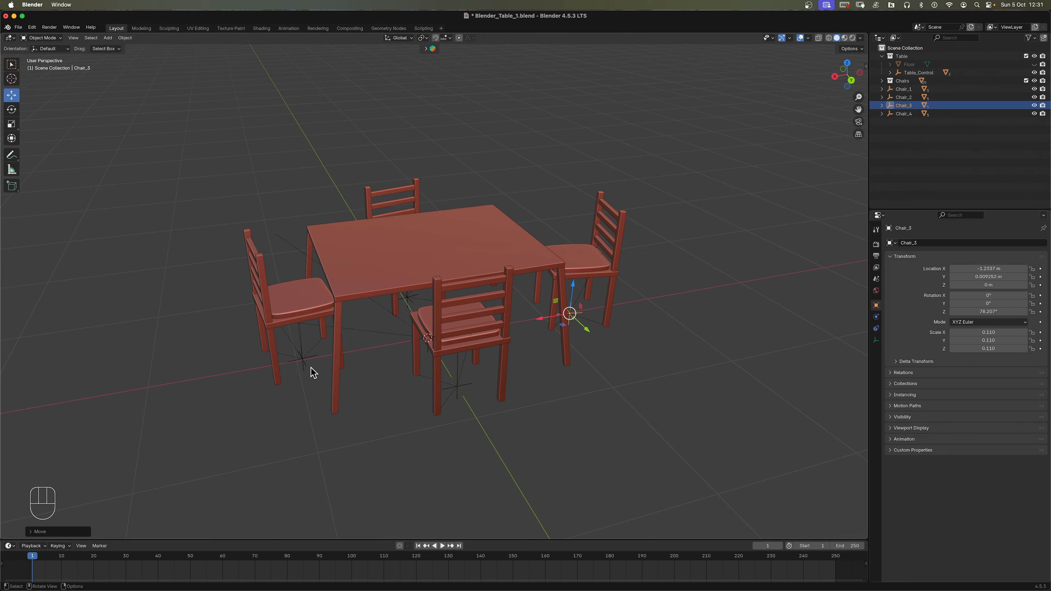
pyautogui.click(314, 369)
pyautogui.moveTo(269, 368); pyautogui.dragTo(205, 379)
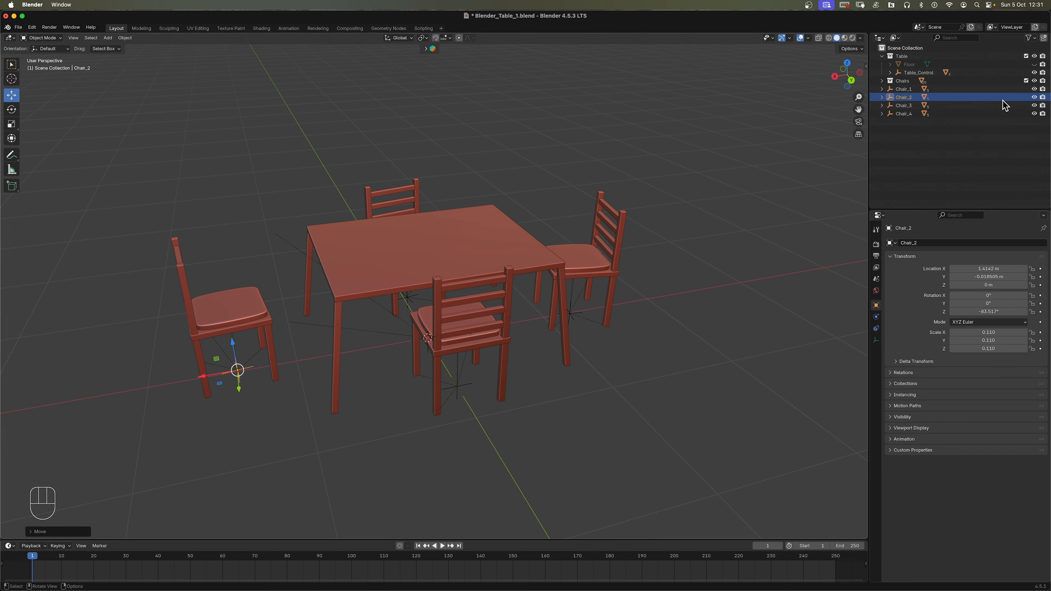
# Hide the Chairs collection, keep the Floor hidden, and expand Table_Control to list the table parts.
pyautogui.click(1035, 81)
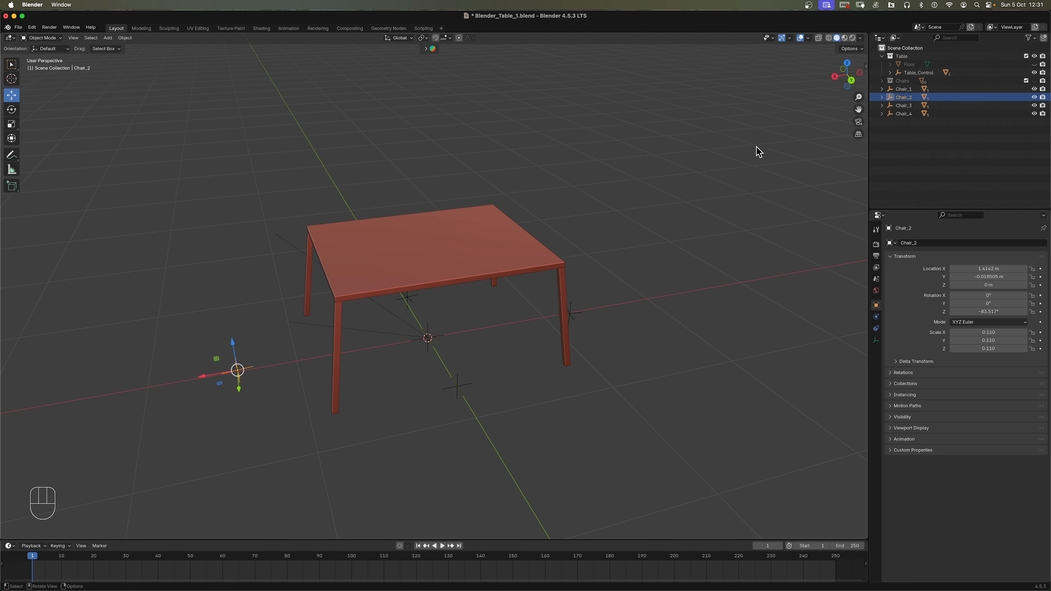
pyautogui.click(1035, 65)
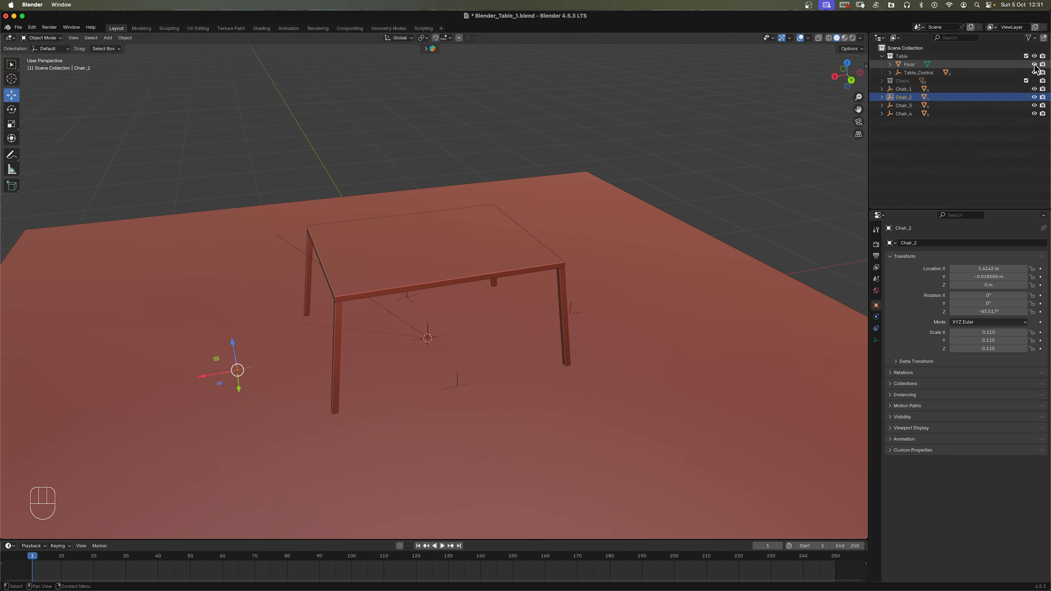
pyautogui.click(1034, 64)
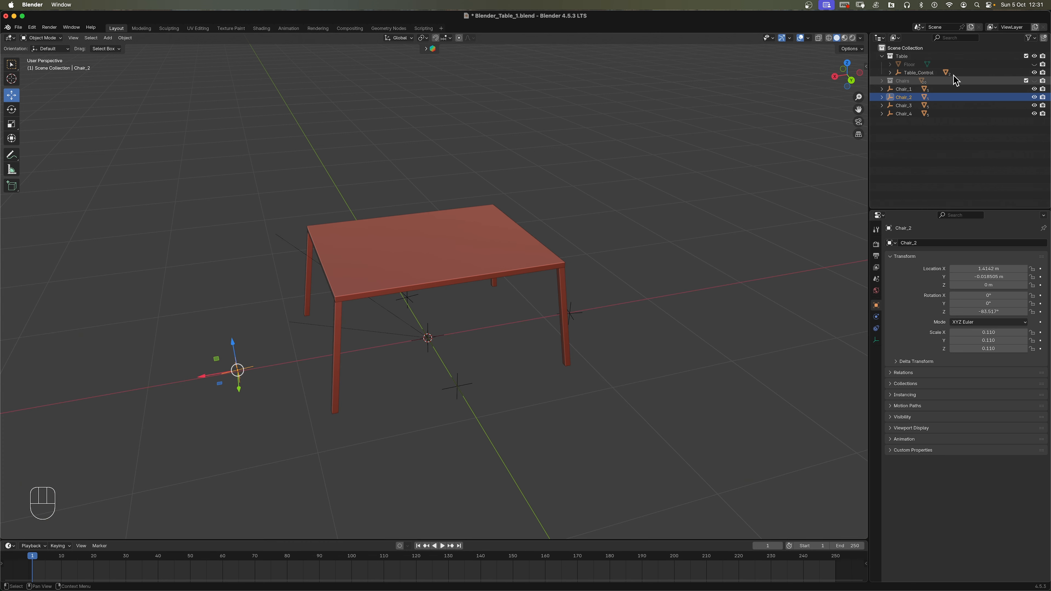
pyautogui.click(908, 64)
pyautogui.click(890, 74)
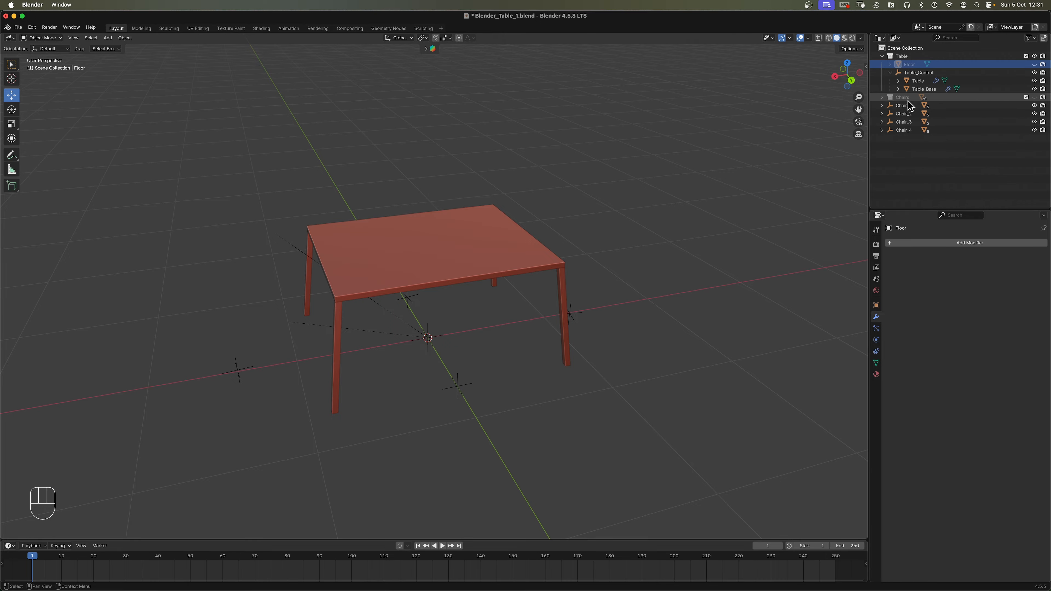
pyautogui.click(918, 81)
pyautogui.press('Tab')
pyautogui.press('Tab')
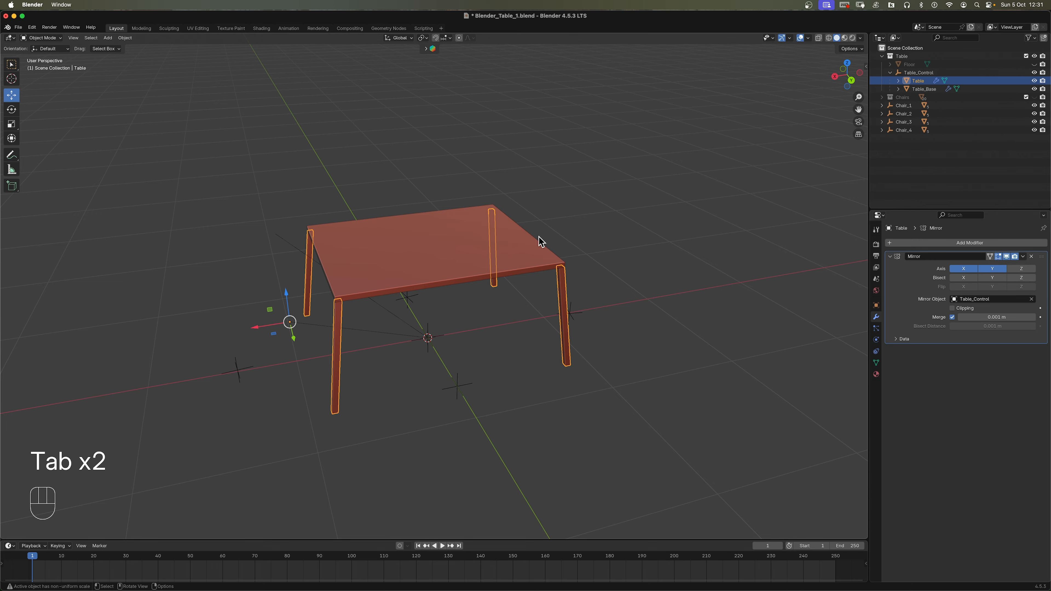
pyautogui.moveTo(484, 174); pyautogui.dragTo(614, 335)
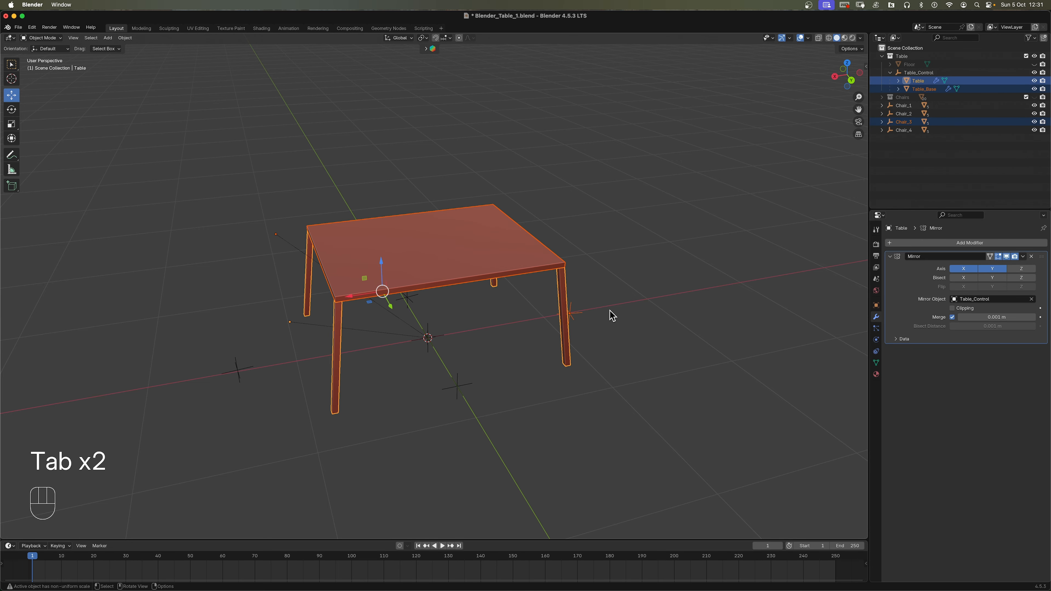
# Lengthen the table by editing its top and legs together in front view with X-ray on, moving their +X end vertices outward along X.
pyautogui.press('KP_1')
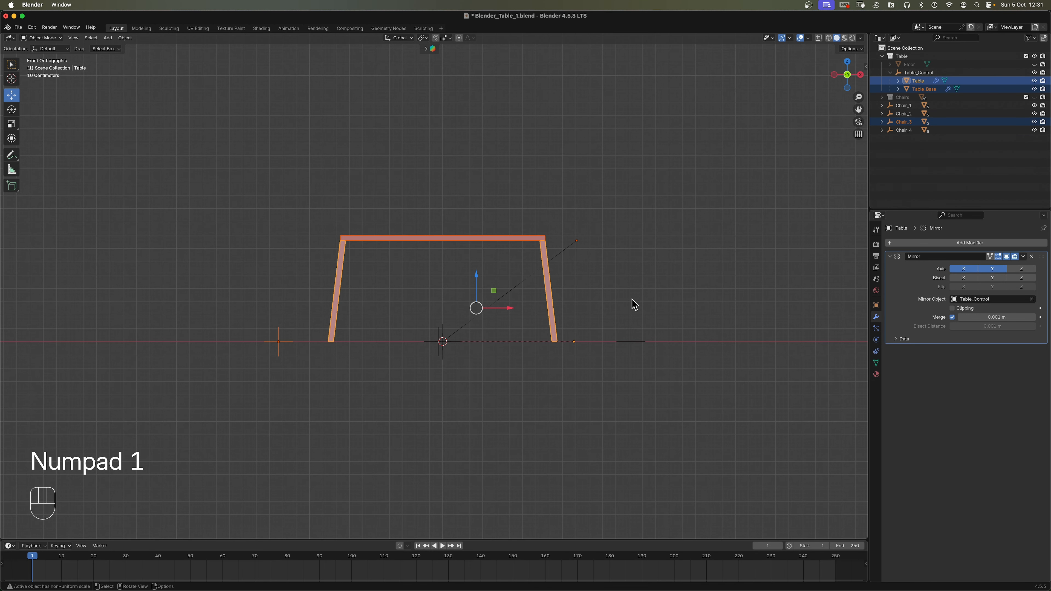
pyautogui.click(679, 288)
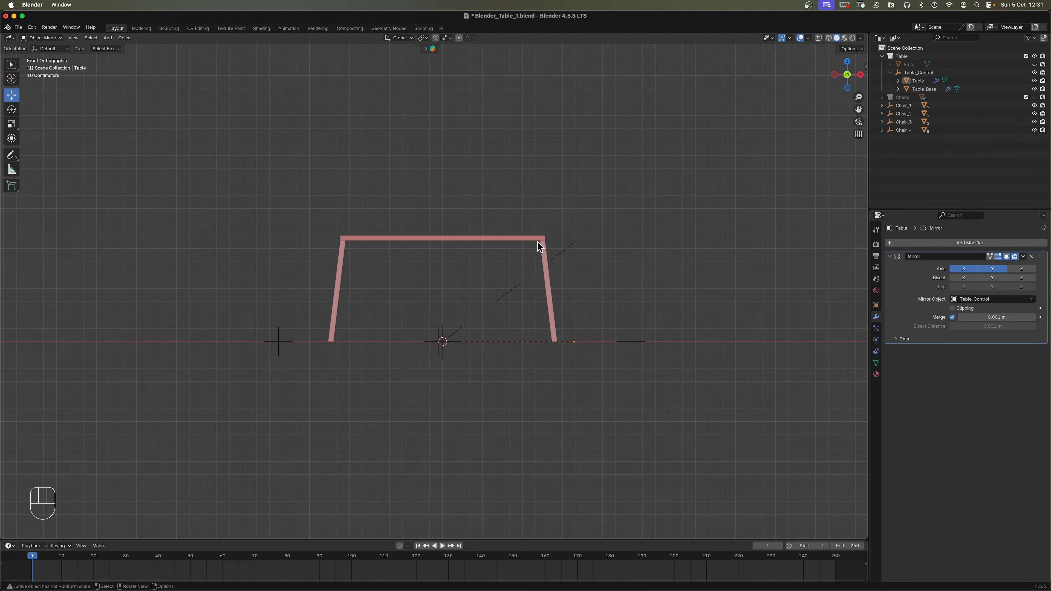
pyautogui.click(528, 238)
pyautogui.keyDown('shift'); pyautogui.click(547, 277); pyautogui.keyUp('shift')
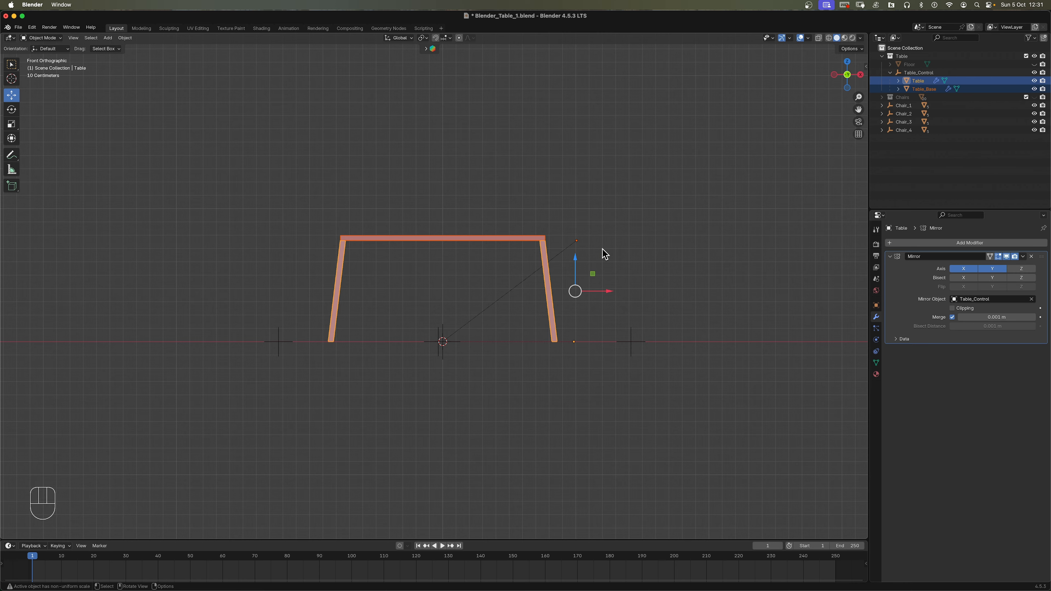
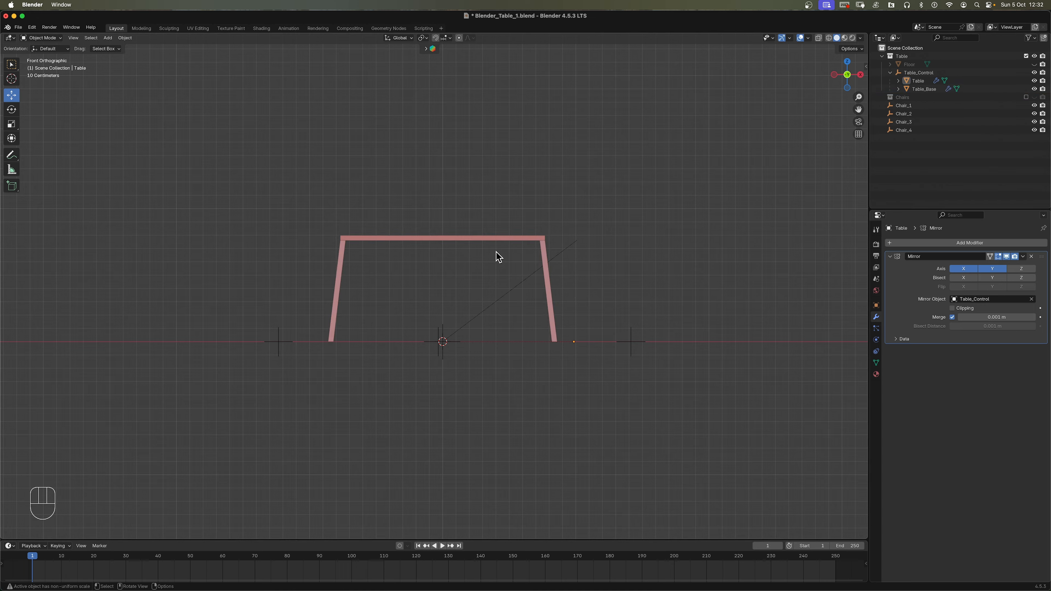
pyautogui.click(502, 238)
pyautogui.keyDown('shift'); pyautogui.click(547, 278); pyautogui.keyUp('shift')
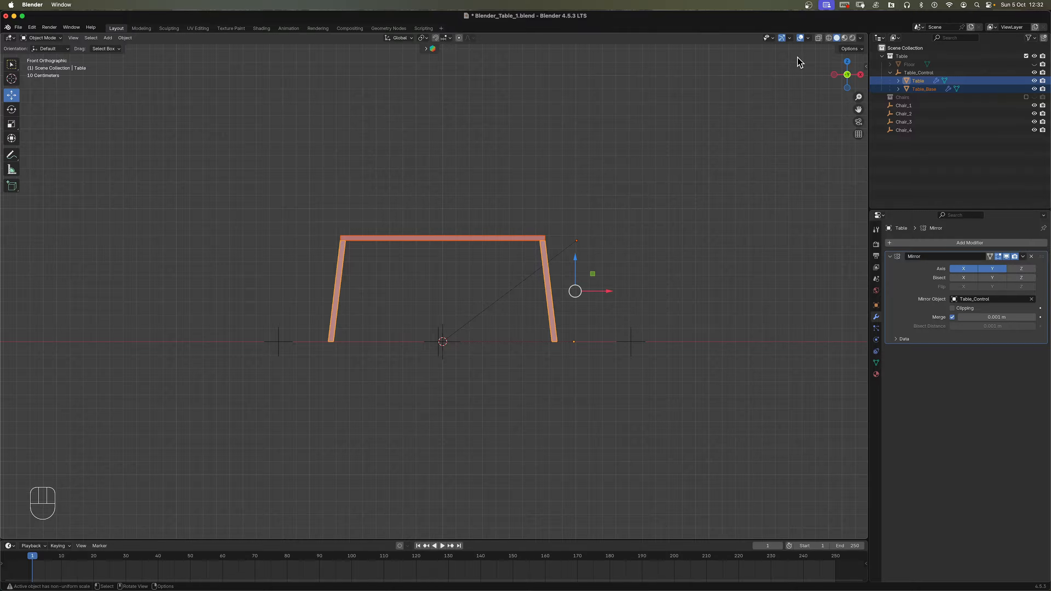
pyautogui.click(818, 38)
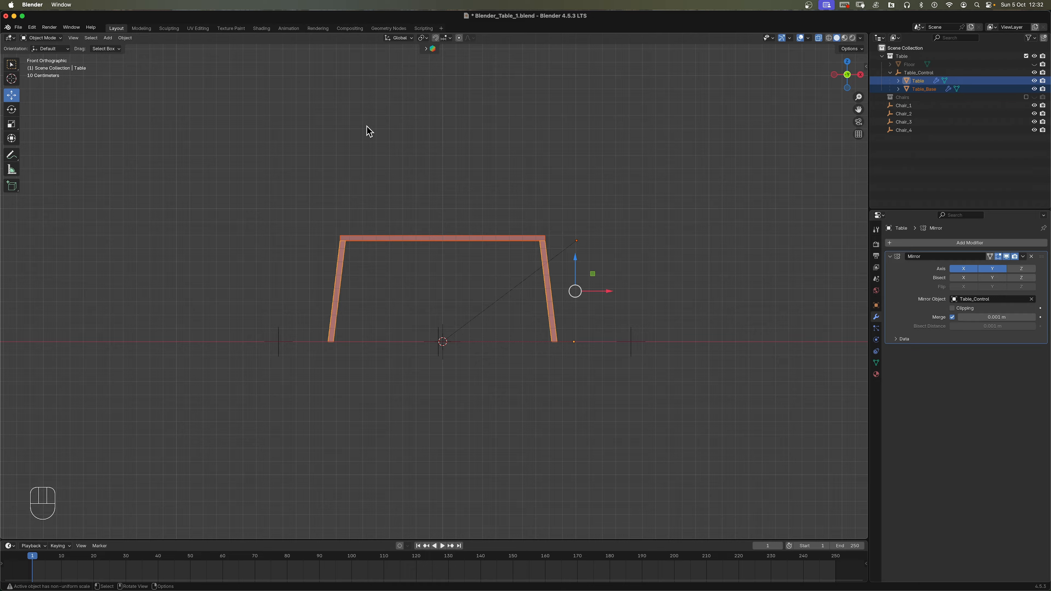
pyautogui.press('Tab')
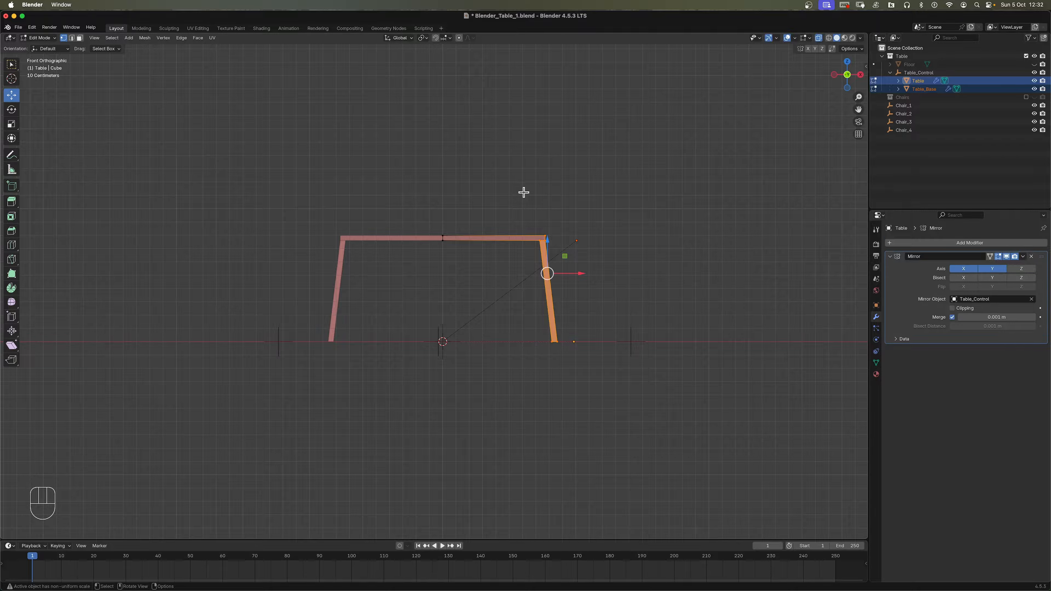
pyautogui.moveTo(521, 190); pyautogui.dragTo(584, 386)
pyautogui.moveTo(581, 273); pyautogui.dragTo(604, 274)
pyautogui.moveTo(610, 256); pyautogui.dragTo(605, 273, button='middle')
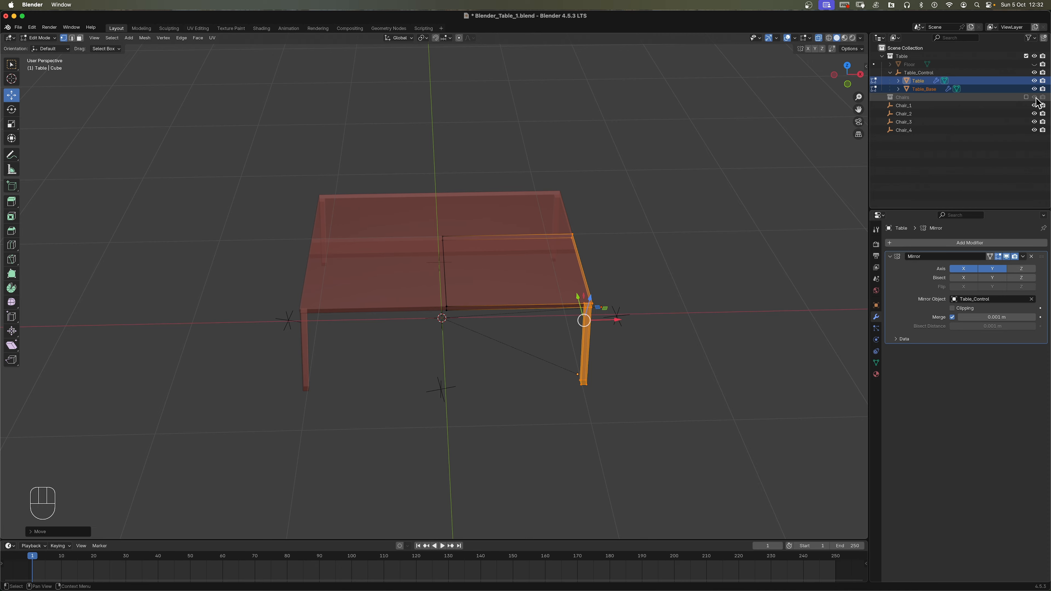
# Include the Chairs collection in the view layer again and return to Object Mode with X-ray off.
pyautogui.click(1026, 97)
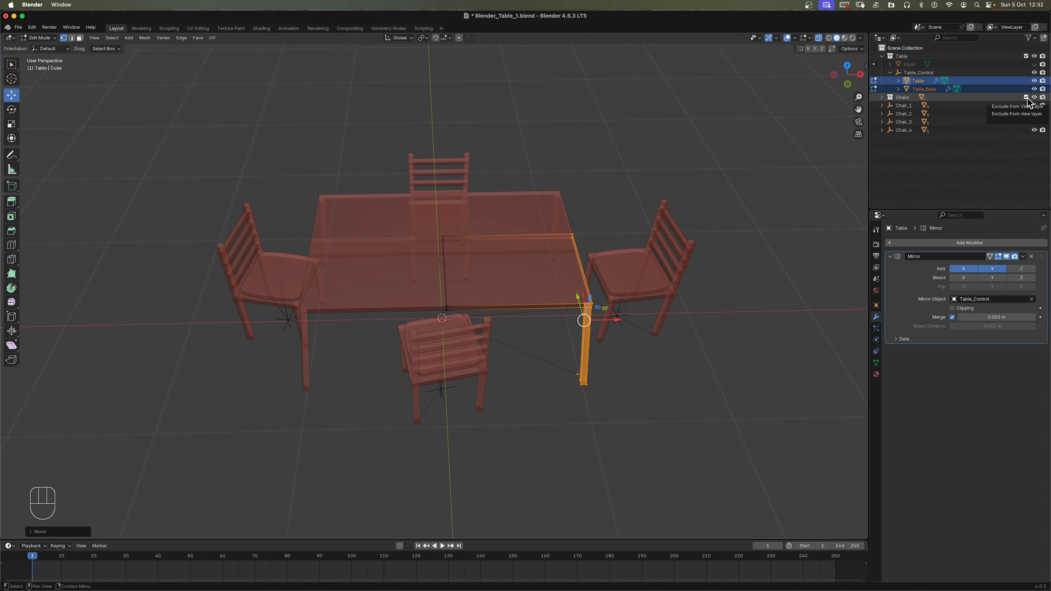
pyautogui.click(818, 39)
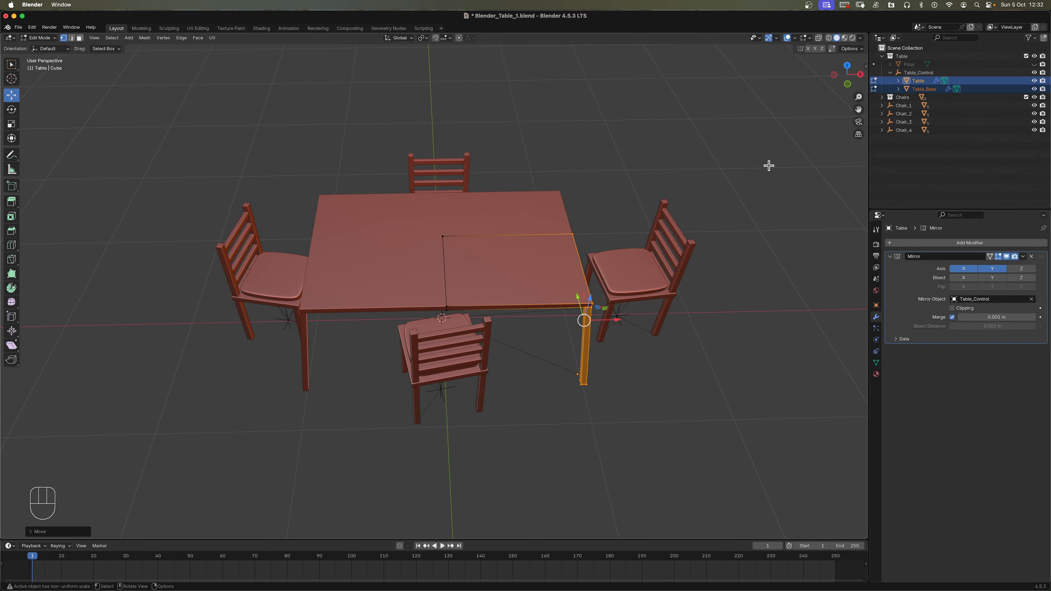
pyautogui.press('Tab')
pyautogui.click(740, 349)
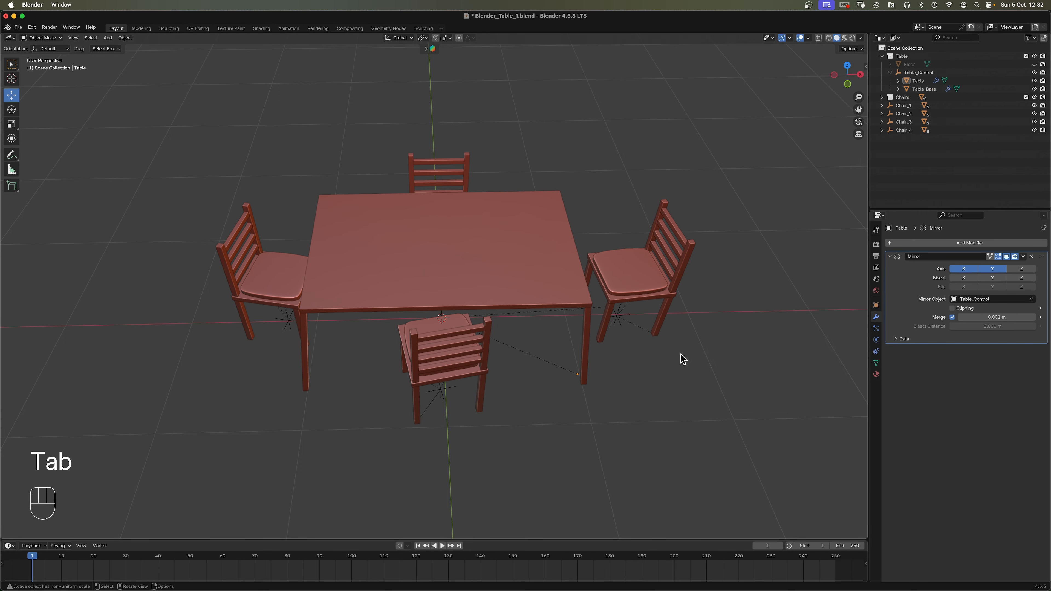
# Move Chair_2 inward along X until its seat is partly under the lengthened table's +X edge.
pyautogui.moveTo(680, 357); pyautogui.dragTo(667, 333, button='middle')
pyautogui.click(644, 371)
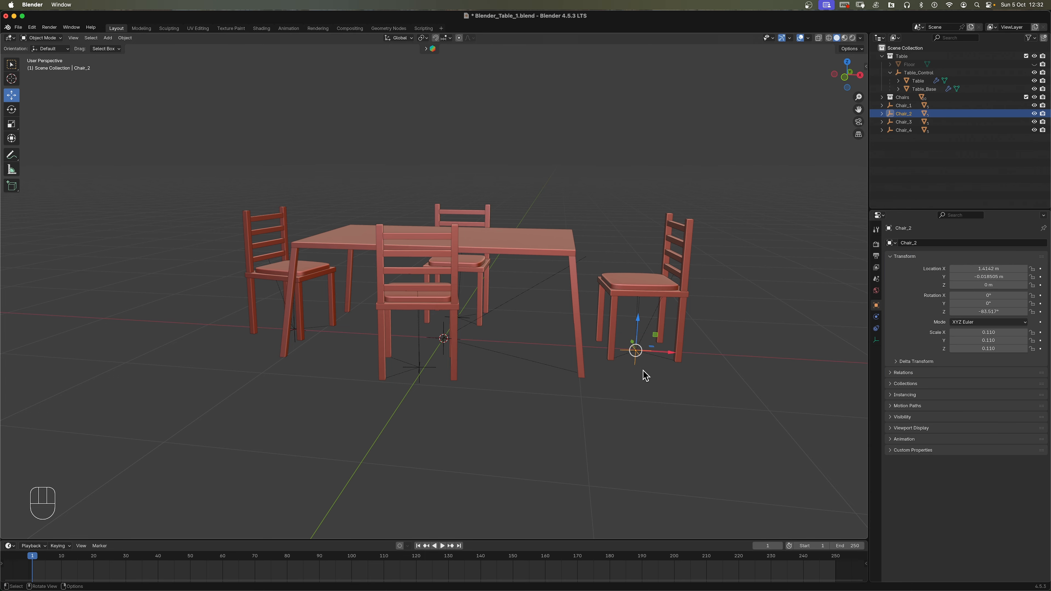
pyautogui.moveTo(664, 351); pyautogui.dragTo(494, 358)
pyautogui.moveTo(494, 358); pyautogui.dragTo(400, 434, button='middle')
# Move Chair_3 inward along X until its seat is partly under the table's -X edge.
pyautogui.click(323, 419)
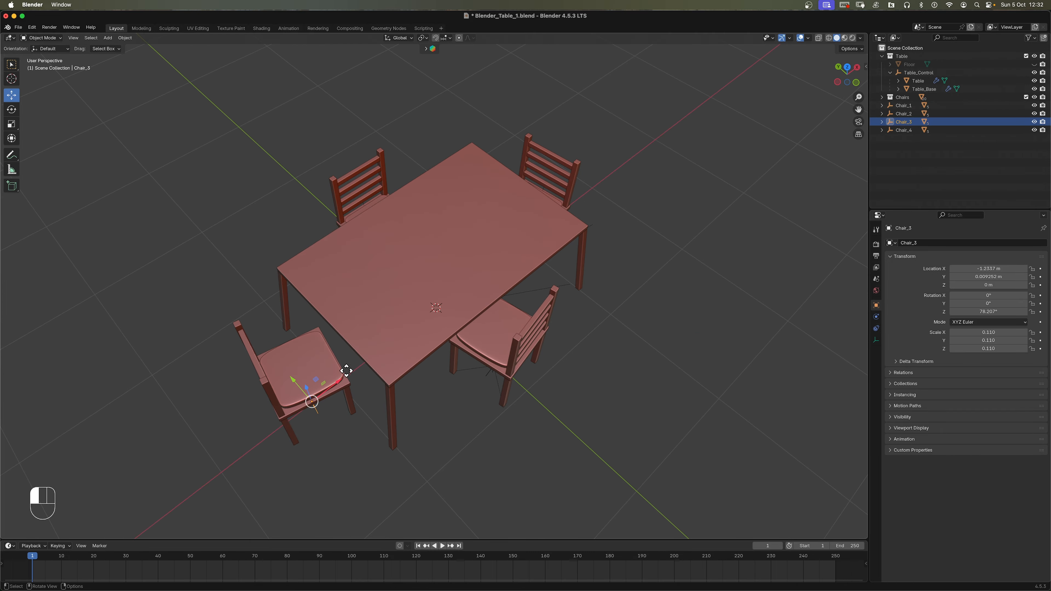
pyautogui.moveTo(346, 371); pyautogui.dragTo(368, 356)
pyautogui.moveTo(368, 356); pyautogui.dragTo(403, 404, button='middle')
# Rotate Chair_1 slightly around Z to about -3.9°.
pyautogui.click(384, 386)
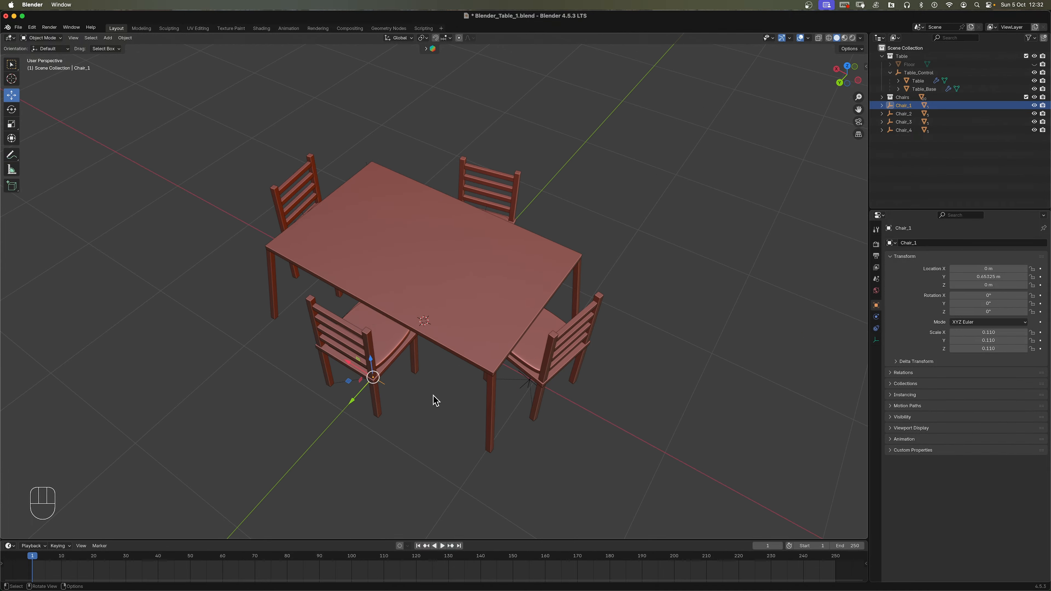
pyautogui.press('r')
pyautogui.press('z')
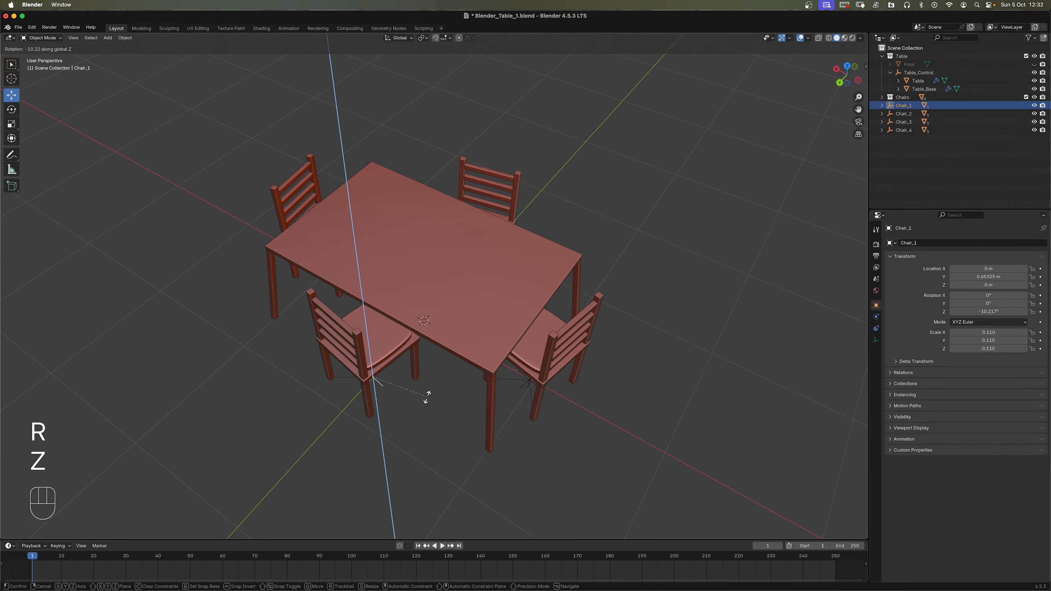
pyautogui.click(445, 357)
pyautogui.moveTo(446, 358); pyautogui.dragTo(692, 297, button='middle')
pyautogui.press('KP_1')
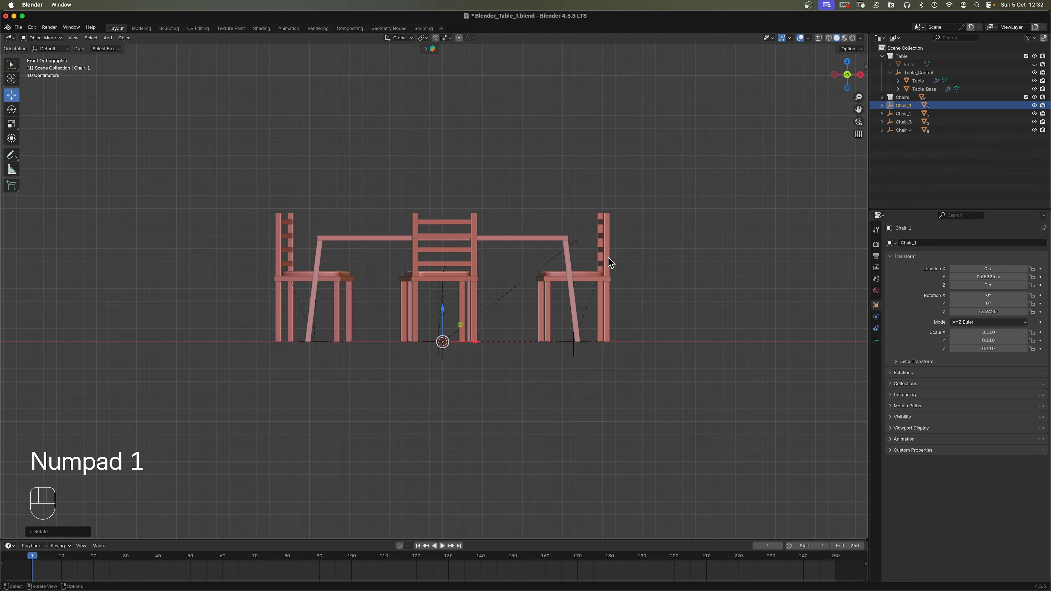
pyautogui.moveTo(589, 258); pyautogui.dragTo(616, 315, button='middle')
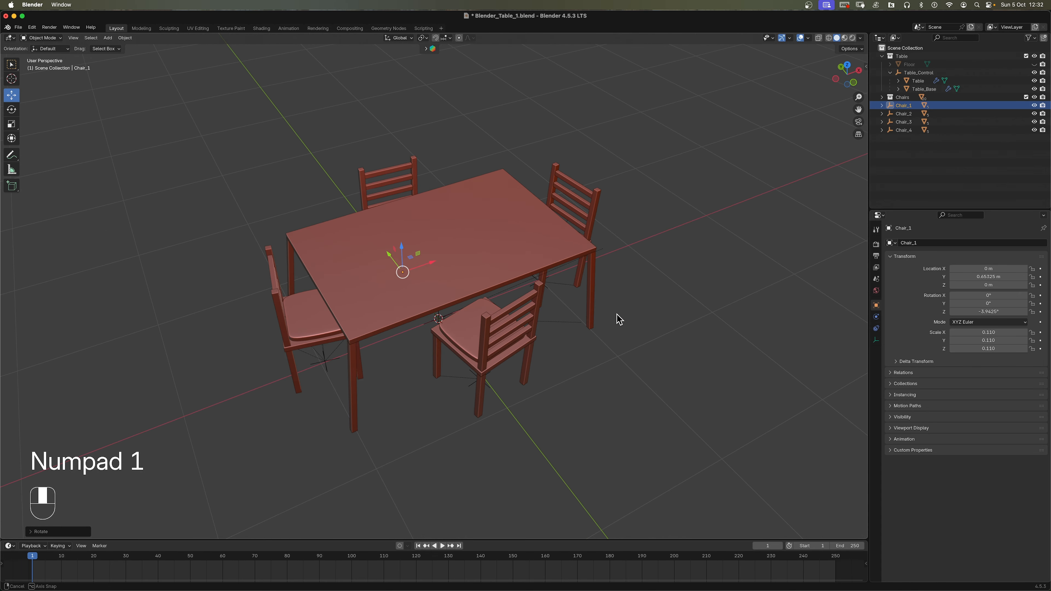
pyautogui.moveTo(588, 374); pyautogui.dragTo(637, 366, button='middle')
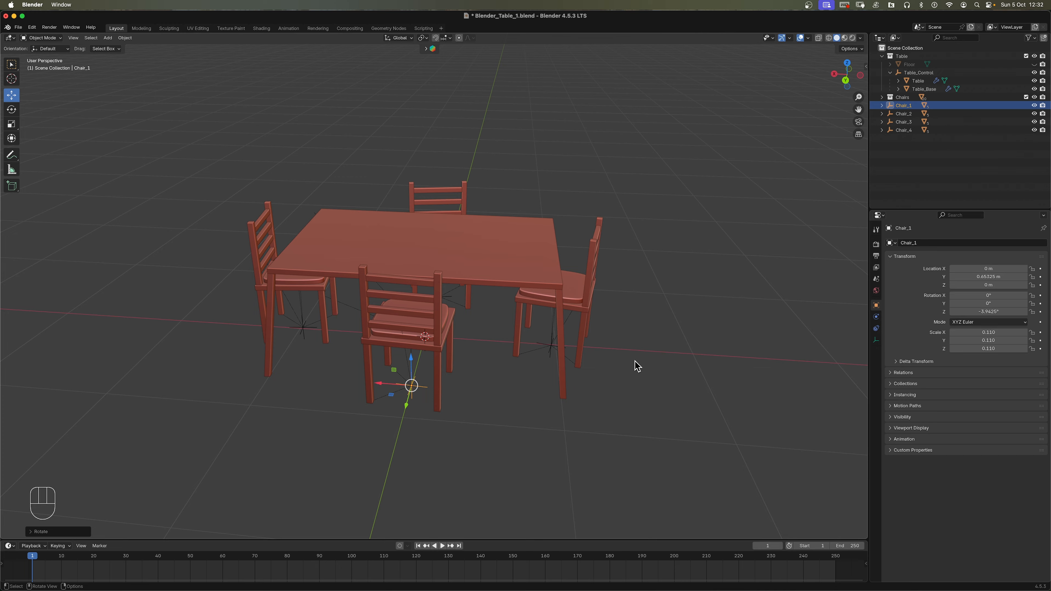
pyautogui.moveTo(540, 289); pyautogui.dragTo(627, 400, button='middle')
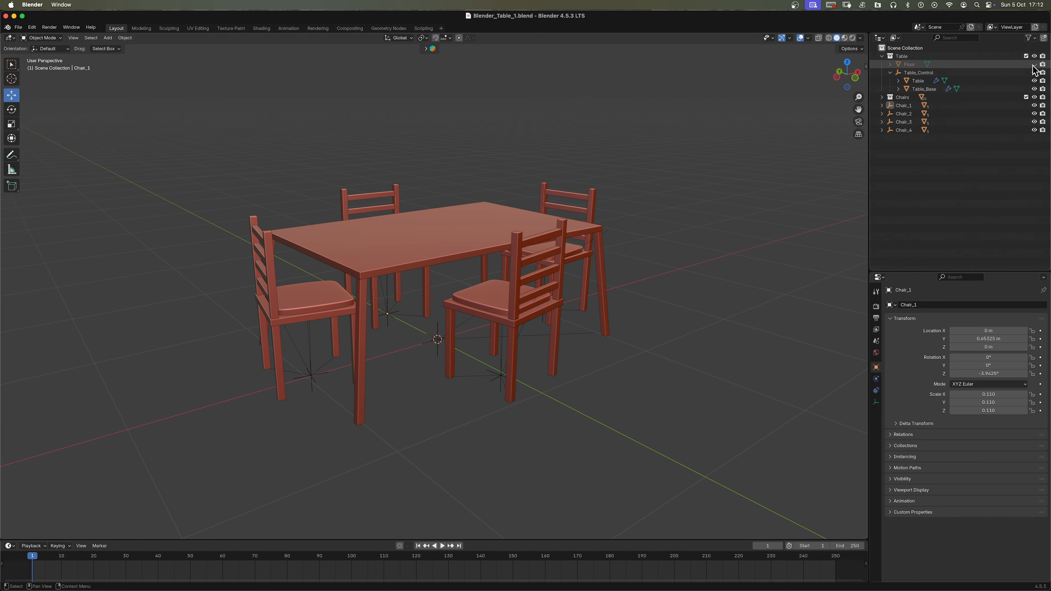
# Unhide the Floor and switch the solid viewport lighting from MatCap to Studio.
pyautogui.click(1034, 64)
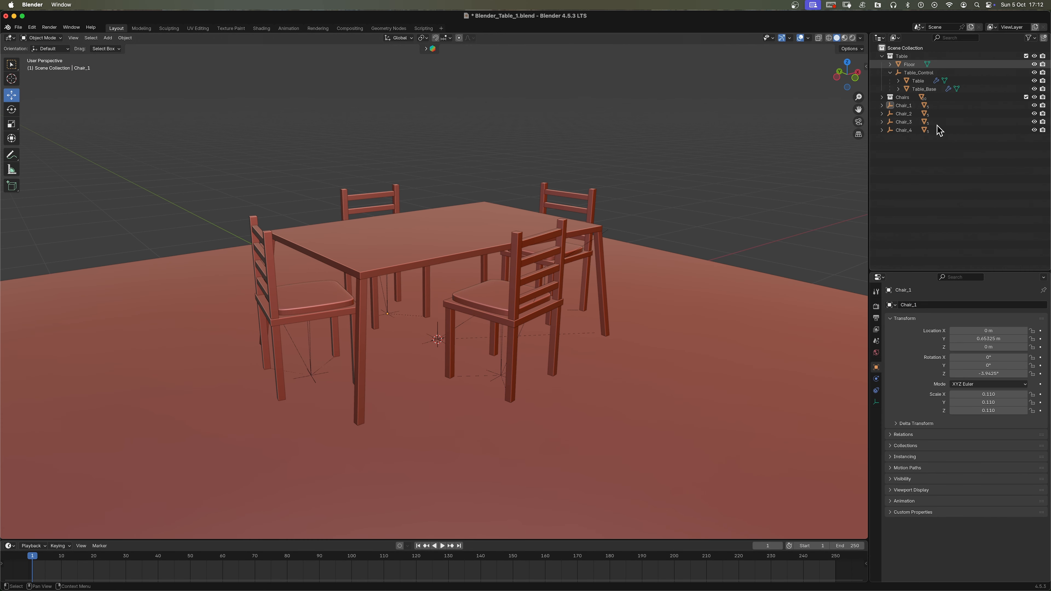
pyautogui.moveTo(697, 231); pyautogui.dragTo(678, 256, button='middle')
pyautogui.press('KP_1')
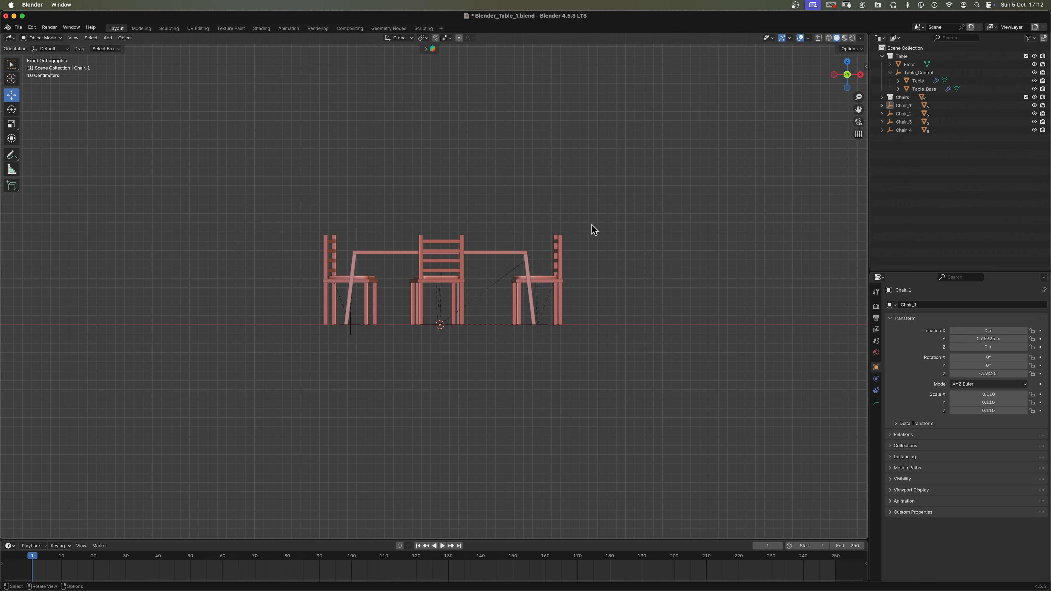
pyautogui.moveTo(595, 229); pyautogui.dragTo(705, 141, button='middle')
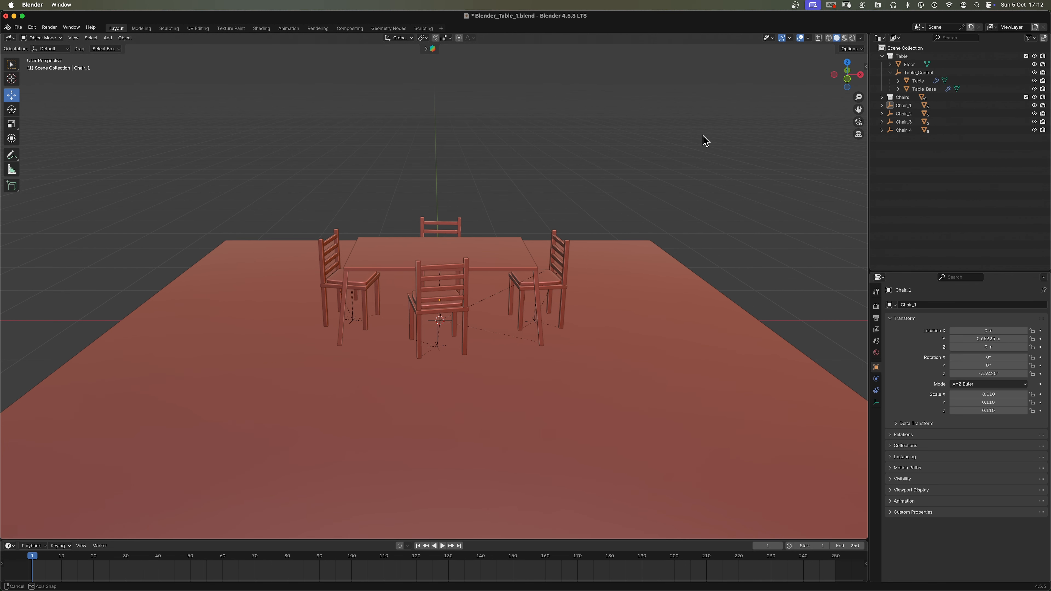
pyautogui.click(861, 38)
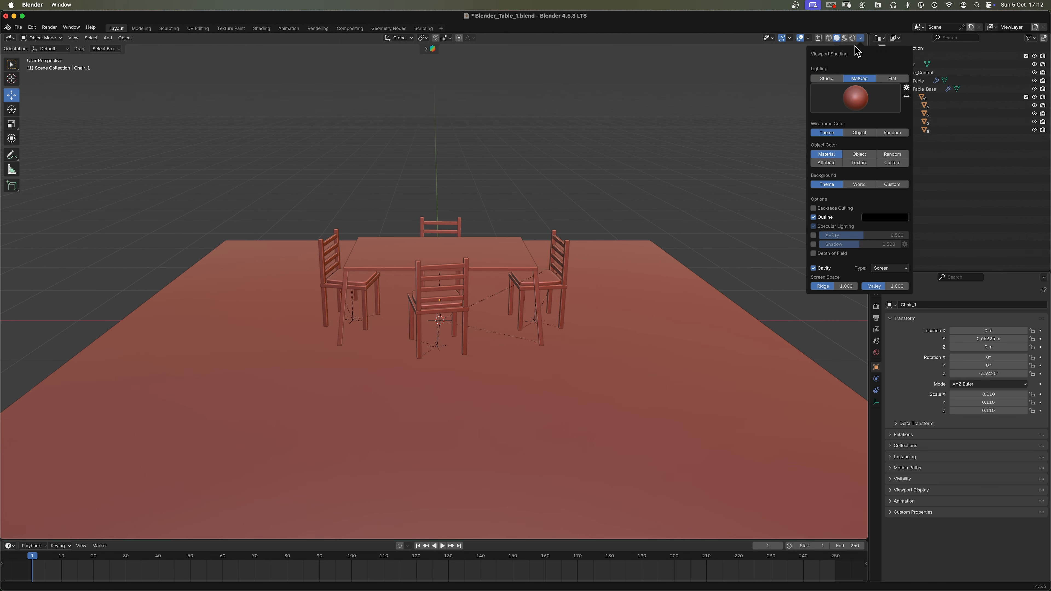
pyautogui.click(826, 79)
# Scale the Floor down uniformly to about 2.327 around the table and chairs.
pyautogui.moveTo(555, 250); pyautogui.dragTo(634, 231, button='middle')
pyautogui.moveTo(505, 306); pyautogui.dragTo(522, 428, button='middle')
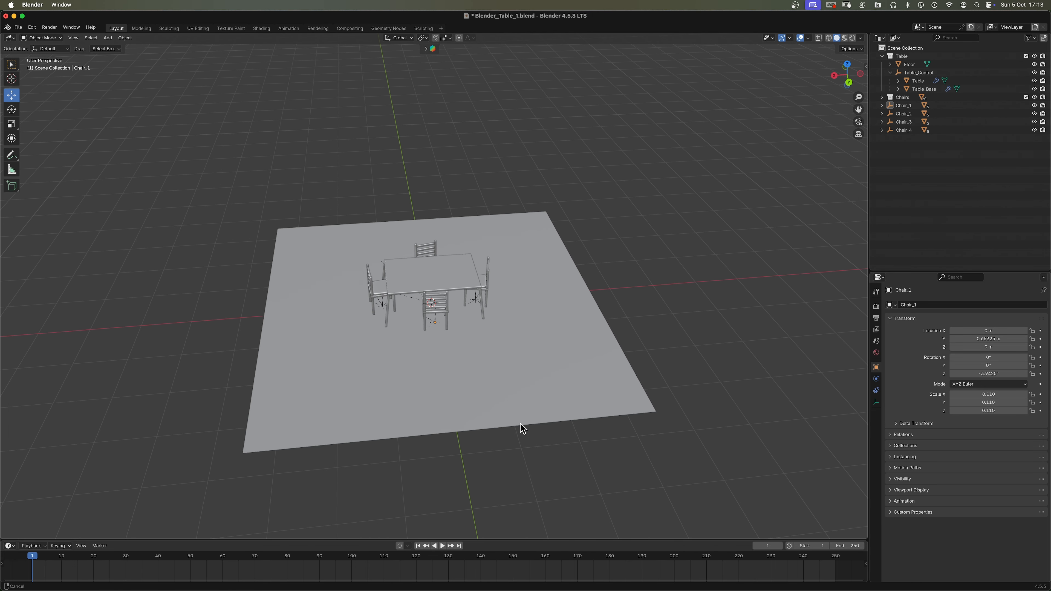
pyautogui.click(611, 398)
pyautogui.press('s')
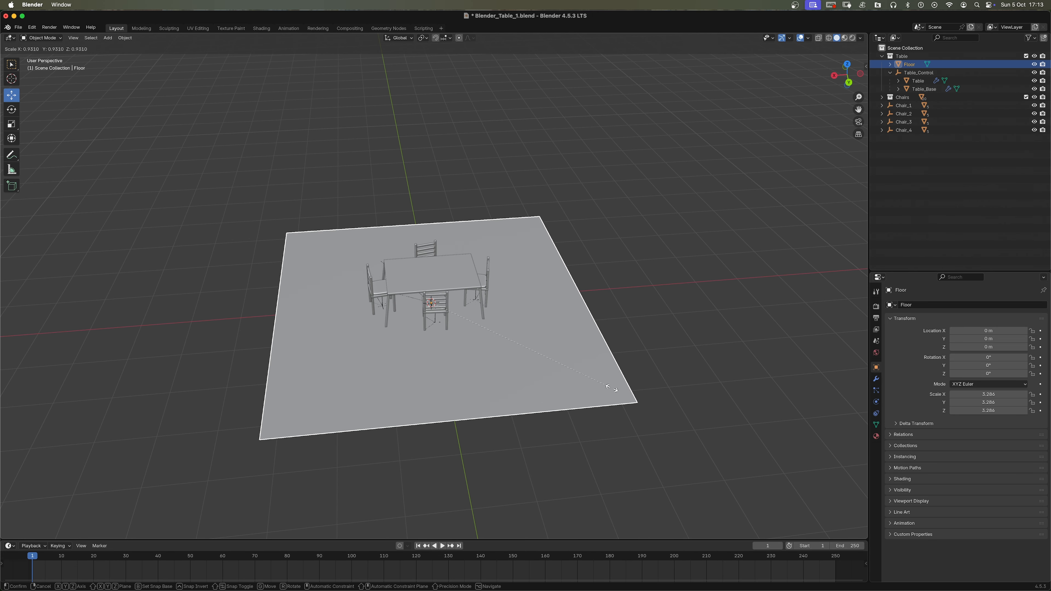
pyautogui.click(554, 364)
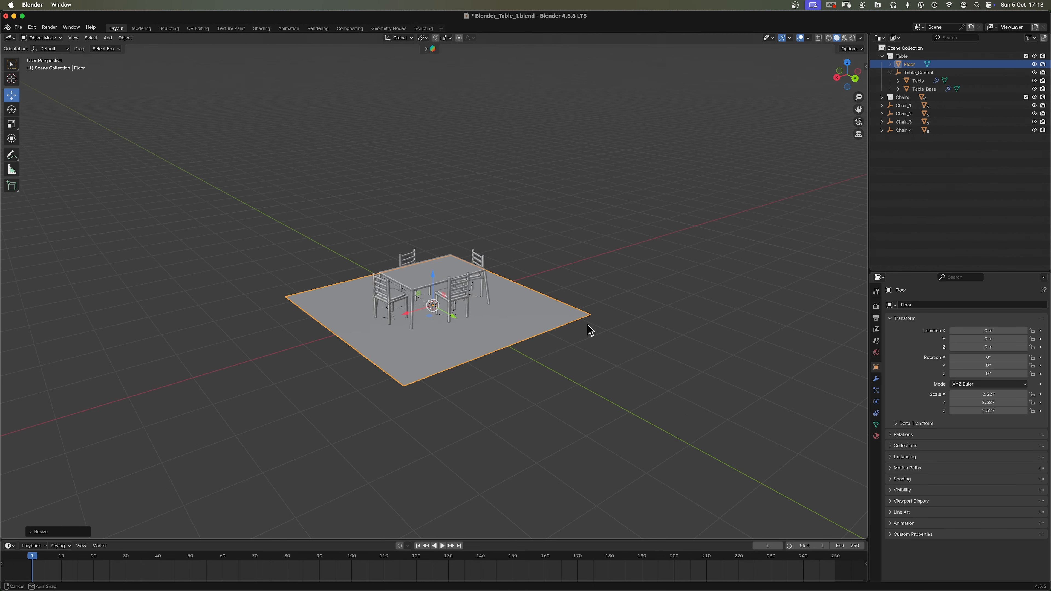